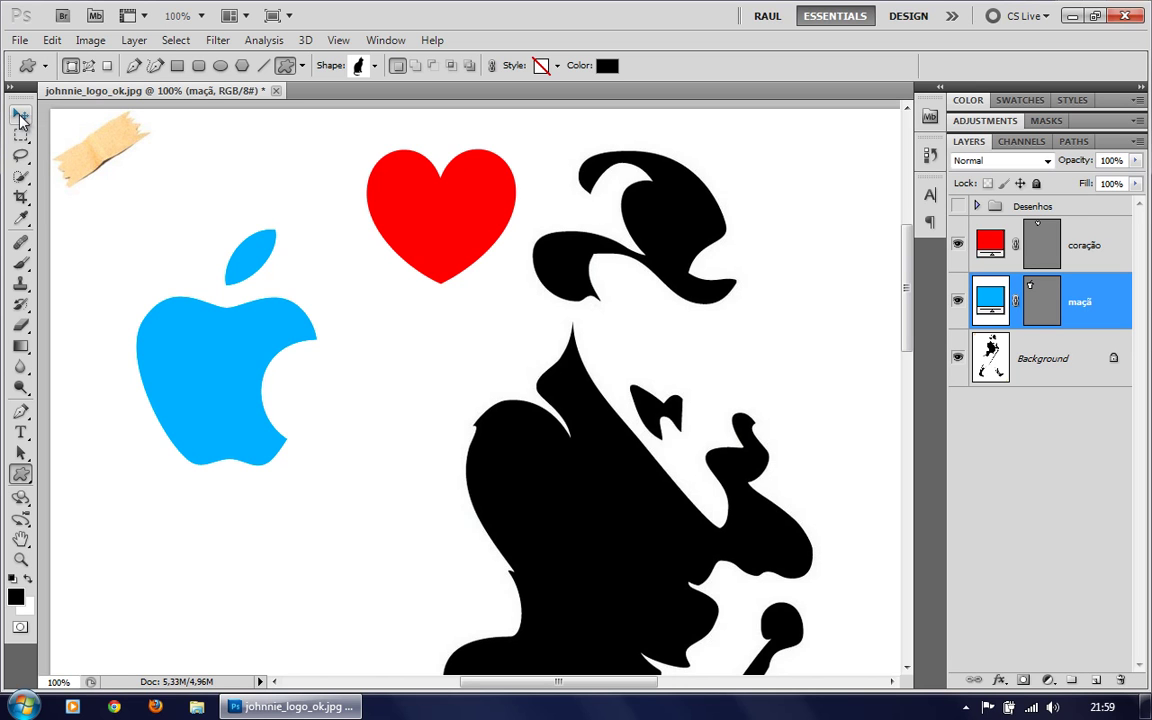
Switch from the shape tool to the Move tool.
click(20, 116)
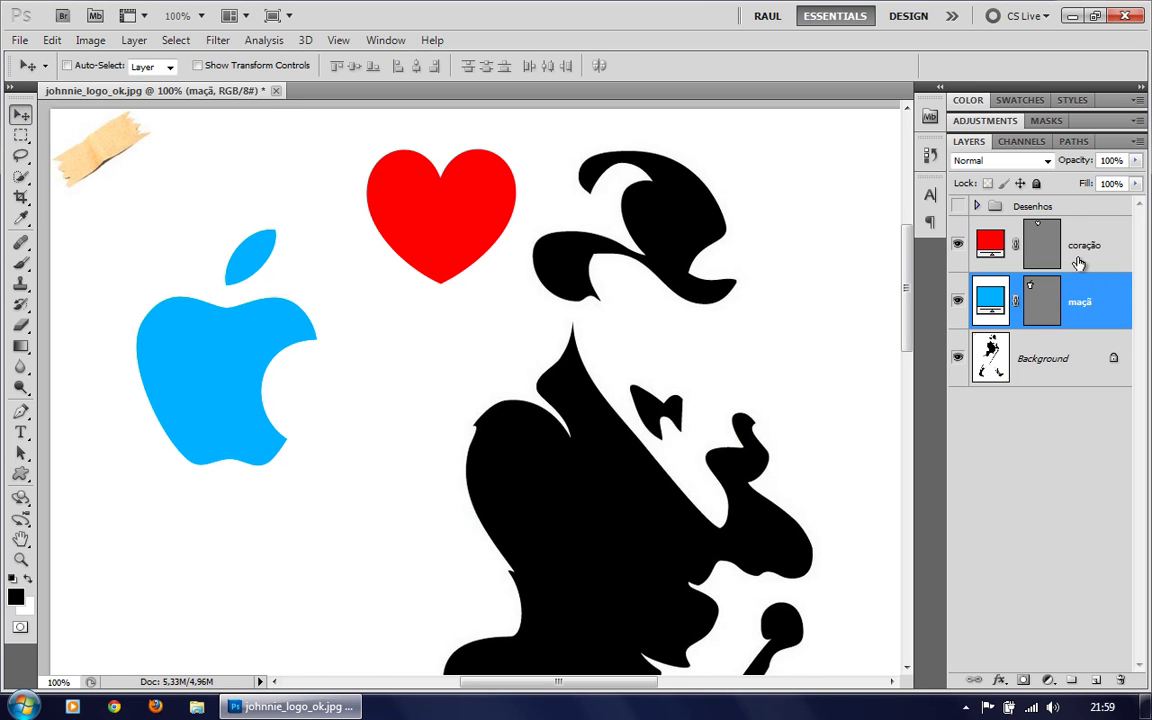
Drag the coração and maçã layers into the hidden Desenhos group.
drag(1098, 259, 1055, 208)
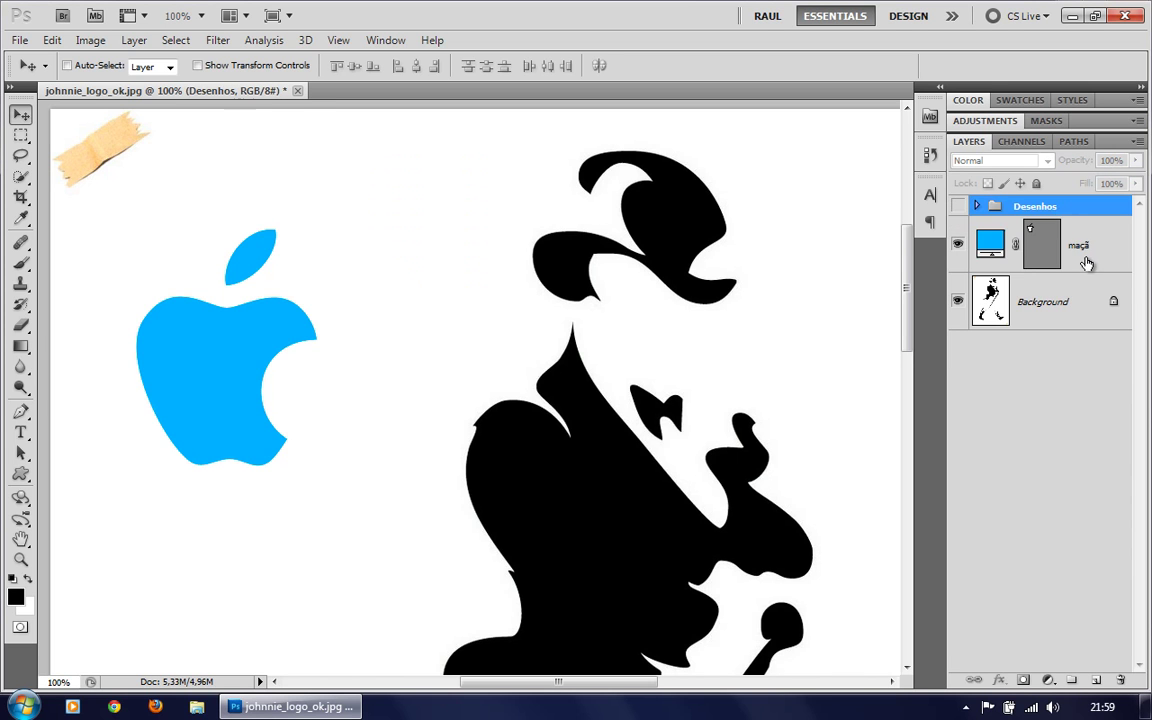
drag(1088, 259, 1066, 208)
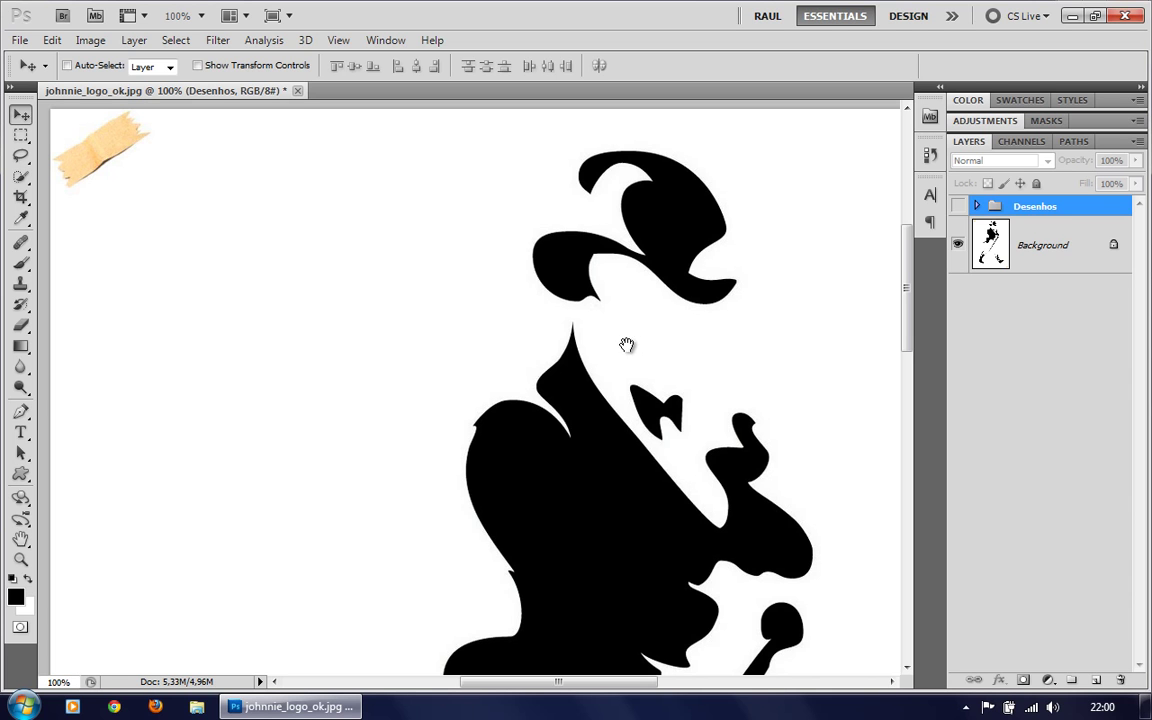
Centre the logo and zoom in on the hat up to 400%, settling at 300%.
mouse_move(664, 287)
mouse_down()
mouse_move(482, 314)
mouse_move(514, 376)
mouse_up()
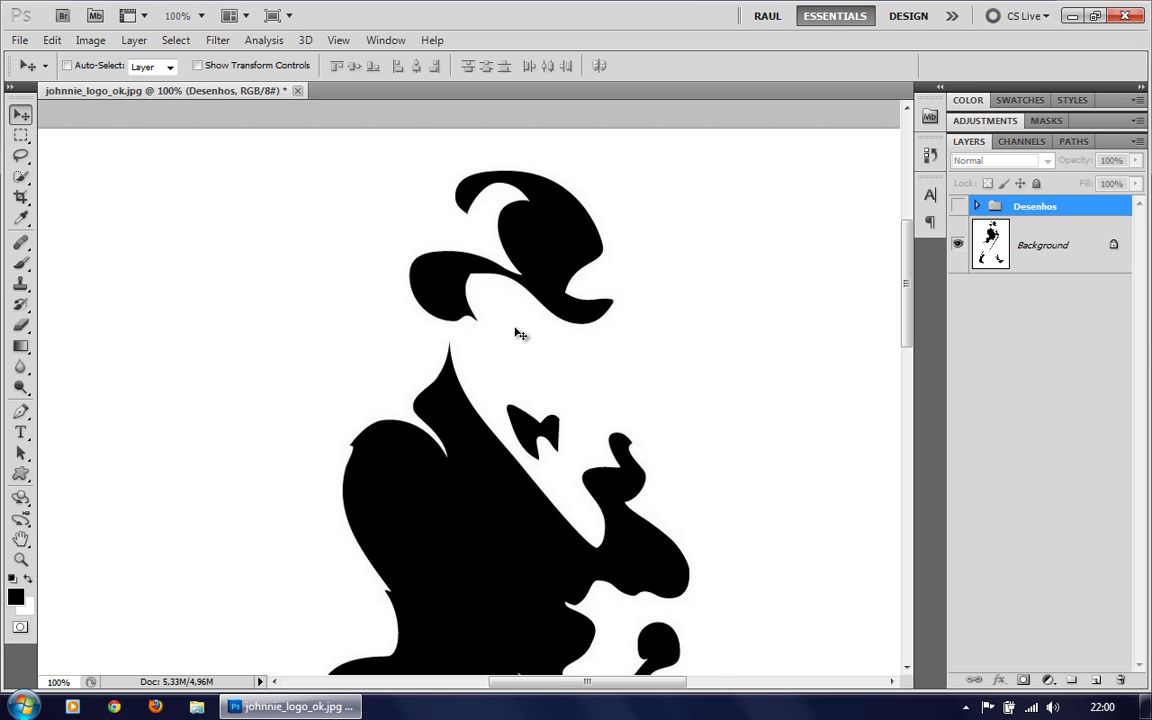
key(ctrl+plus)
key(ctrl+minus)
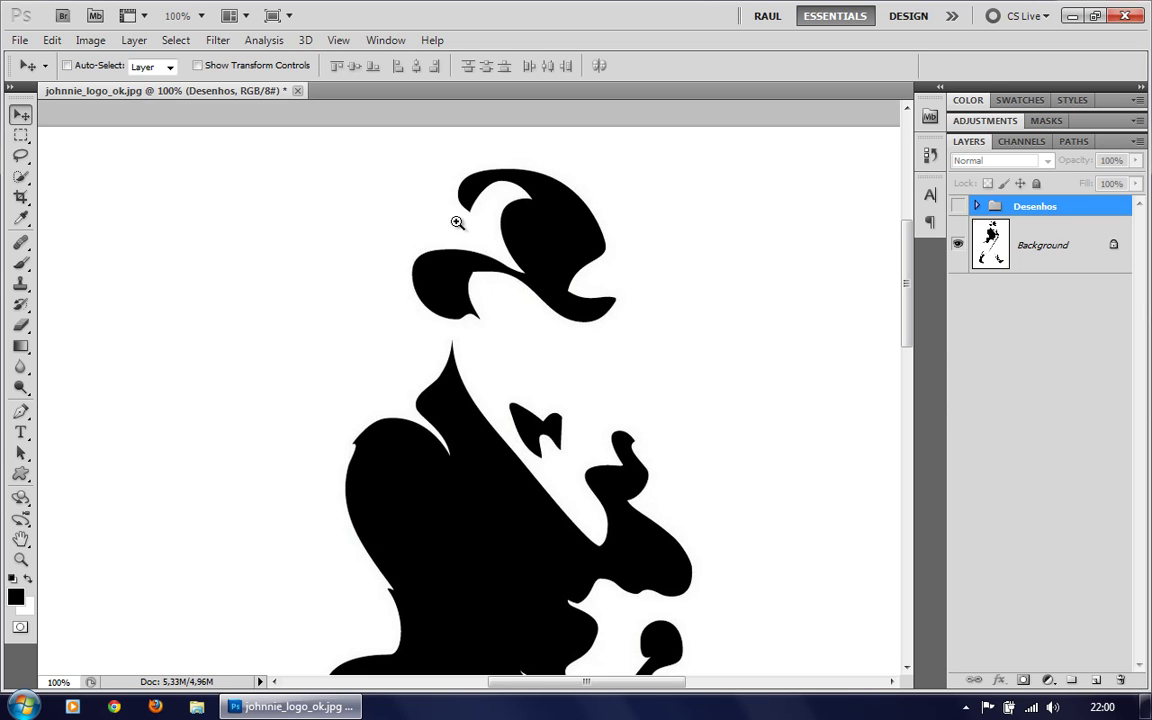
click(513, 246)
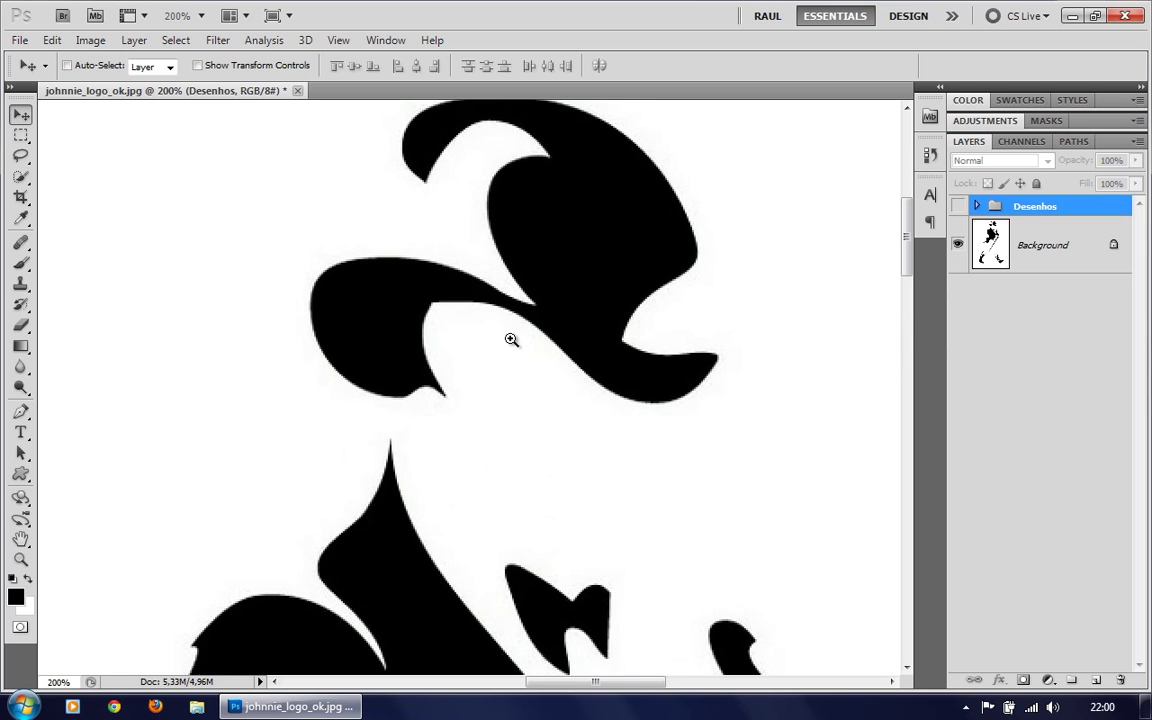
click(506, 227)
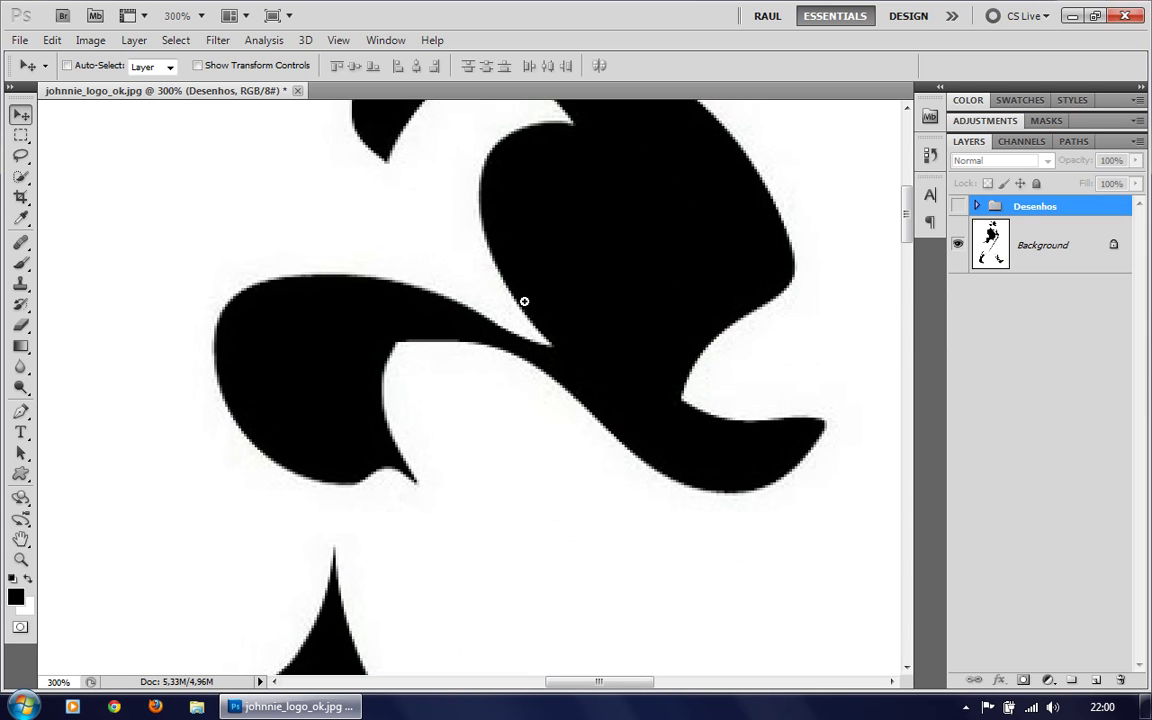
click(524, 280)
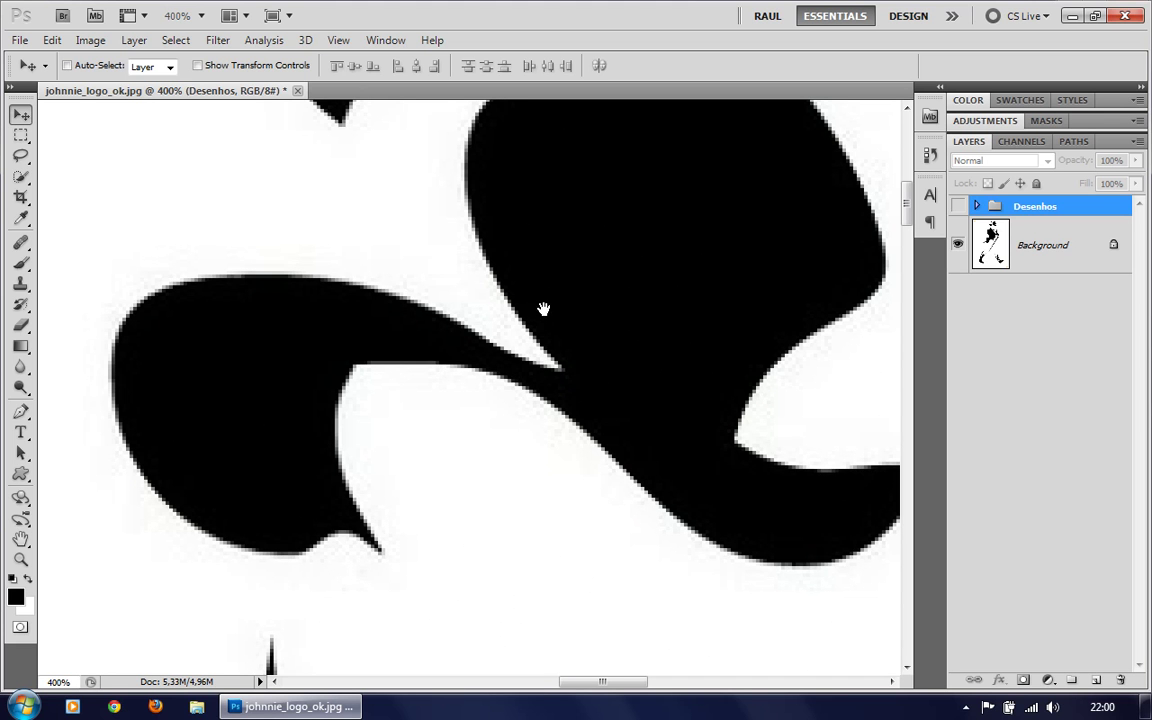
mouse_move(567, 275)
mouse_down()
mouse_move(532, 319)
mouse_move(533, 412)
mouse_up()
scroll(532, 430, down, 1)
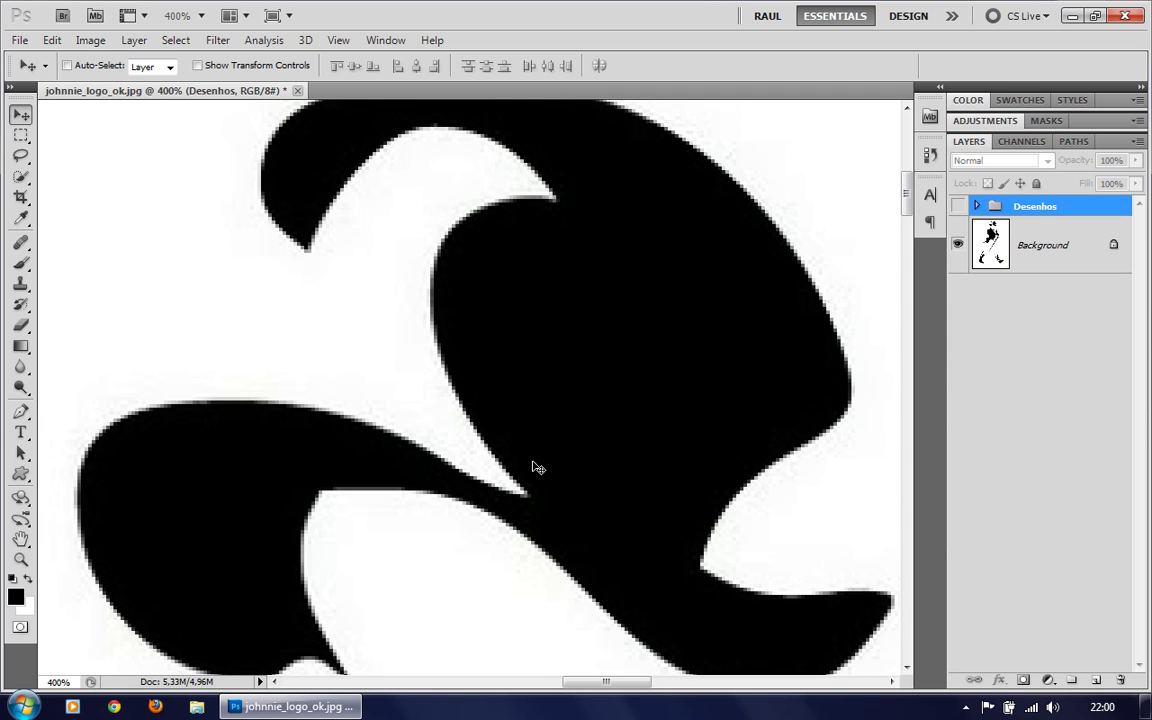
scroll(536, 467, down, 1)
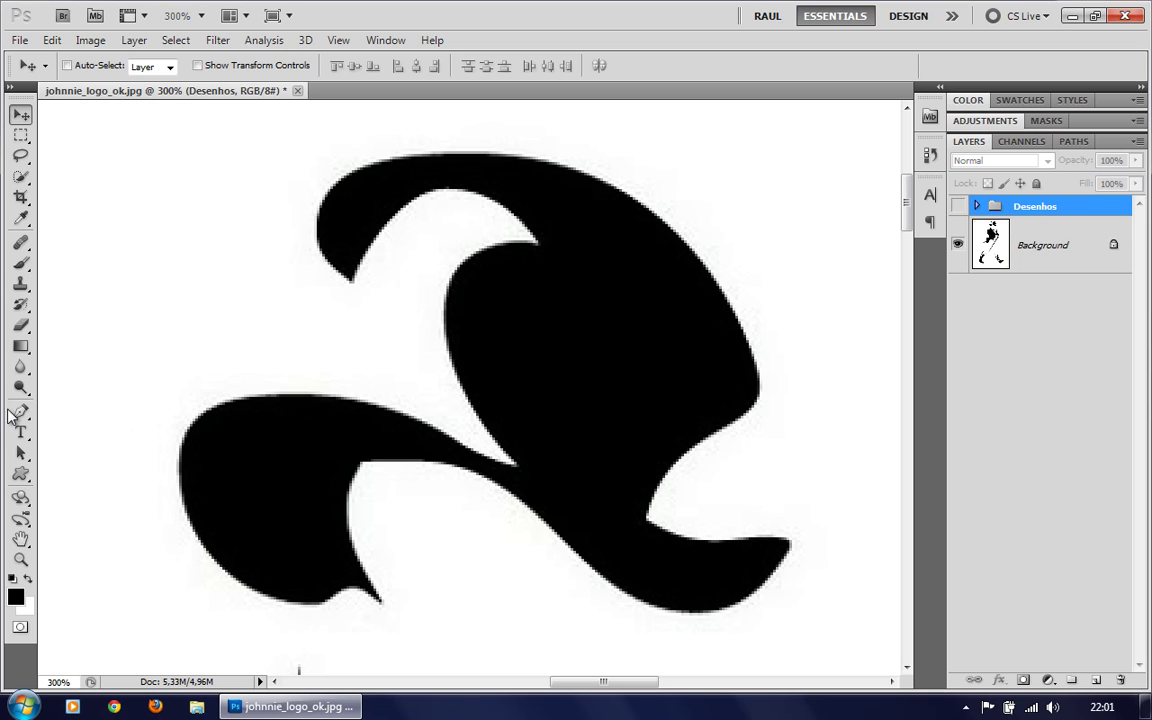
With the Pen tool, set a curved first anchor at the left curl's lower tip.
click(21, 411)
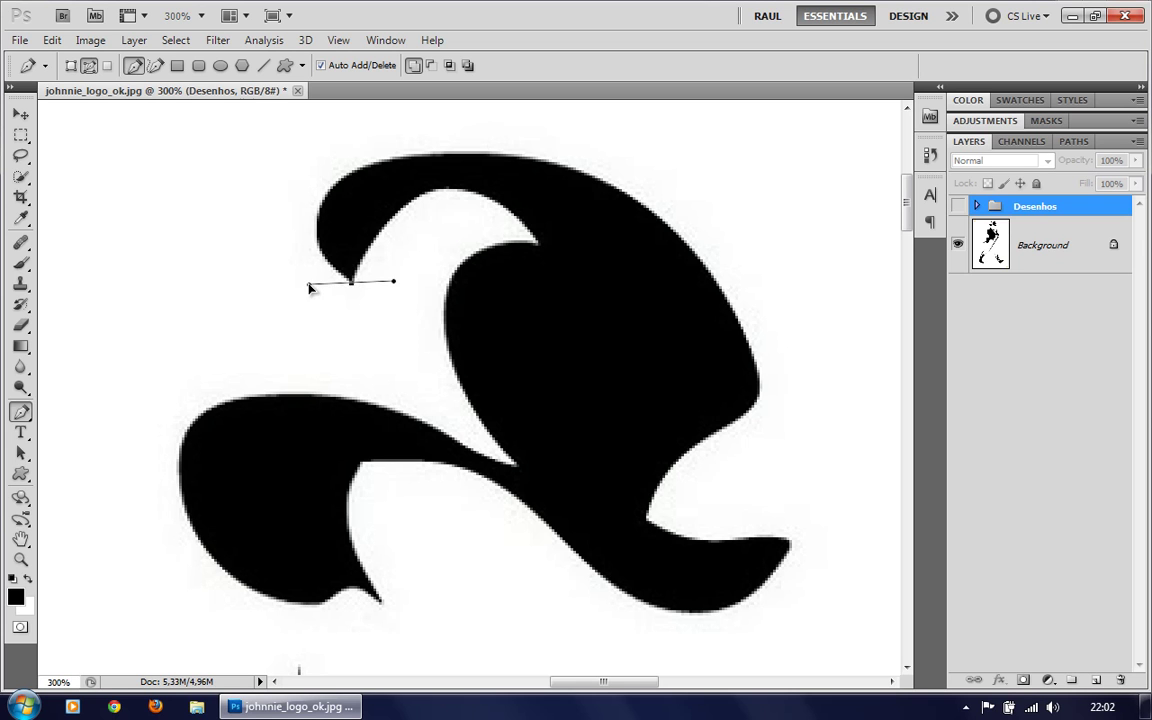
drag(306, 286, 303, 266)
Add a curved anchor on top of the left curl and tune its handles to fit.
click(350, 174)
drag(350, 174, 398, 147)
mouse_move(398, 147)
mouse_down()
mouse_move(353, 172)
mouse_move(399, 147)
mouse_up()
drag(399, 147, 402, 144)
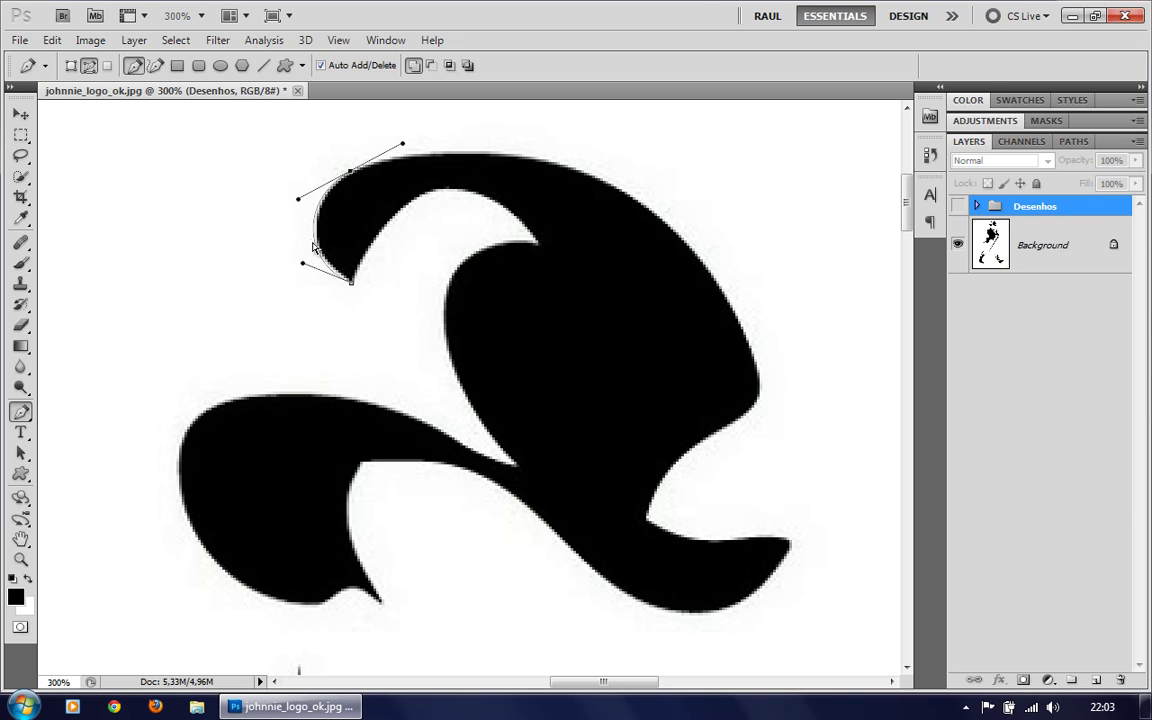
drag(298, 205, 302, 201)
drag(308, 260, 310, 261)
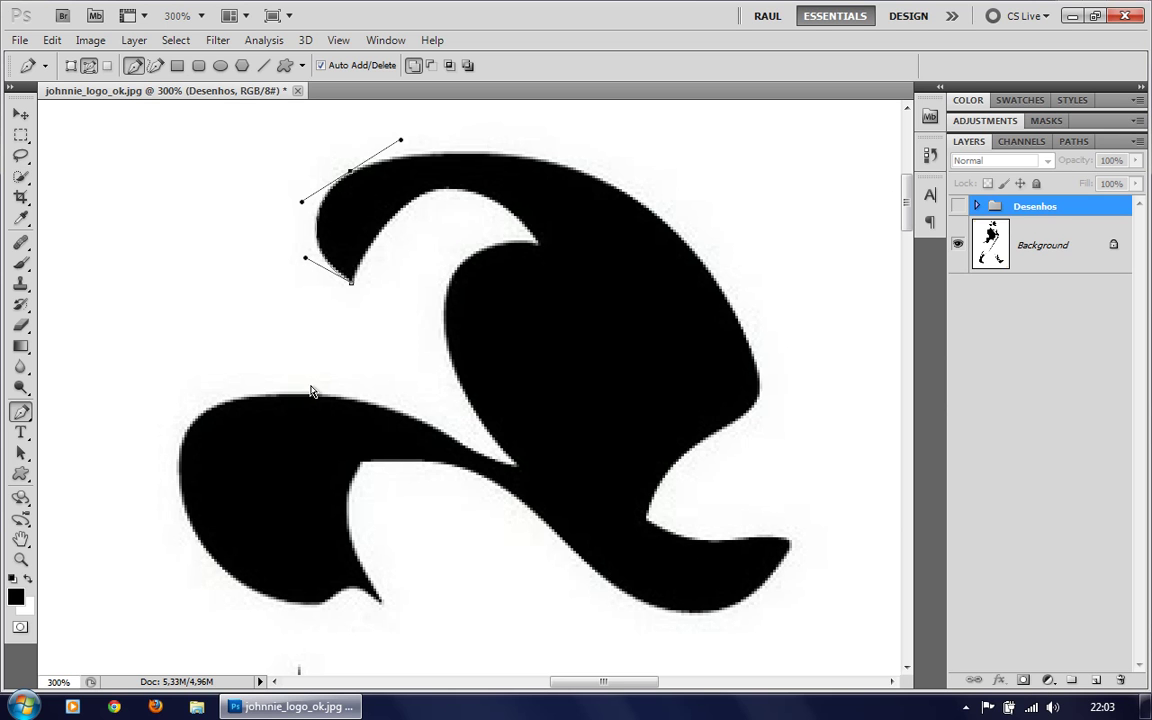
click(350, 322)
At 400% zoom, reposition the anchors and handles so the path follows the curl's edge.
key(ctrl+plus)
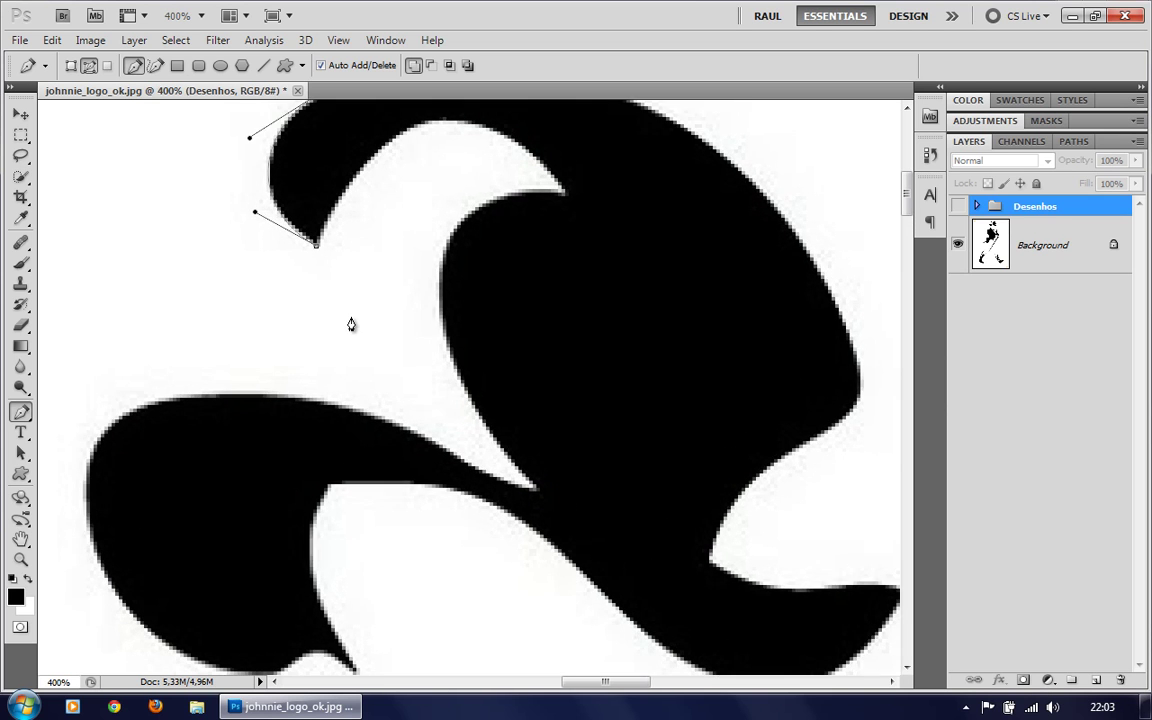
drag(263, 263, 307, 361)
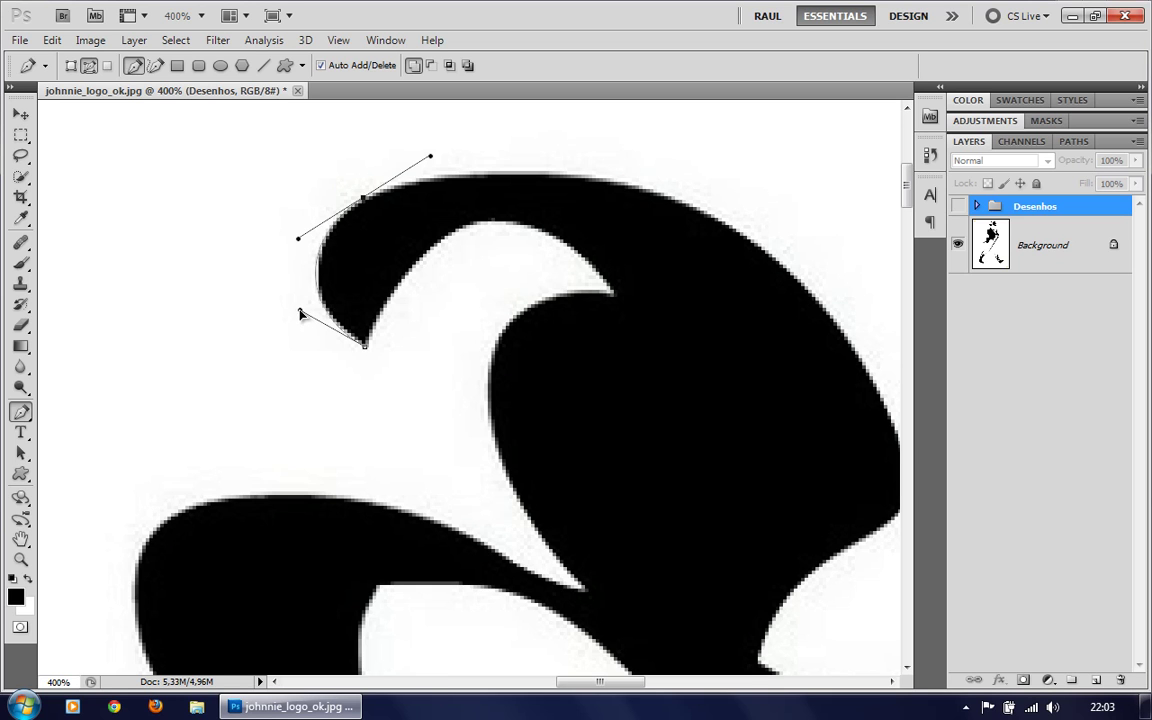
drag(357, 366, 418, 399)
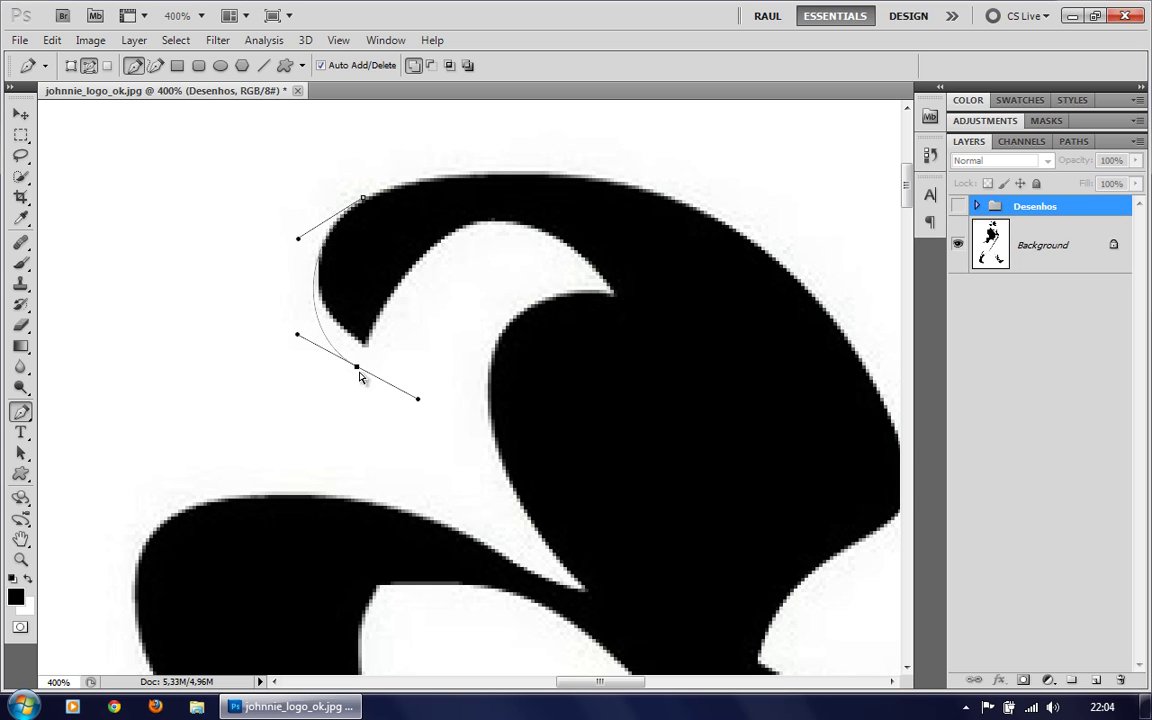
drag(358, 368, 364, 347)
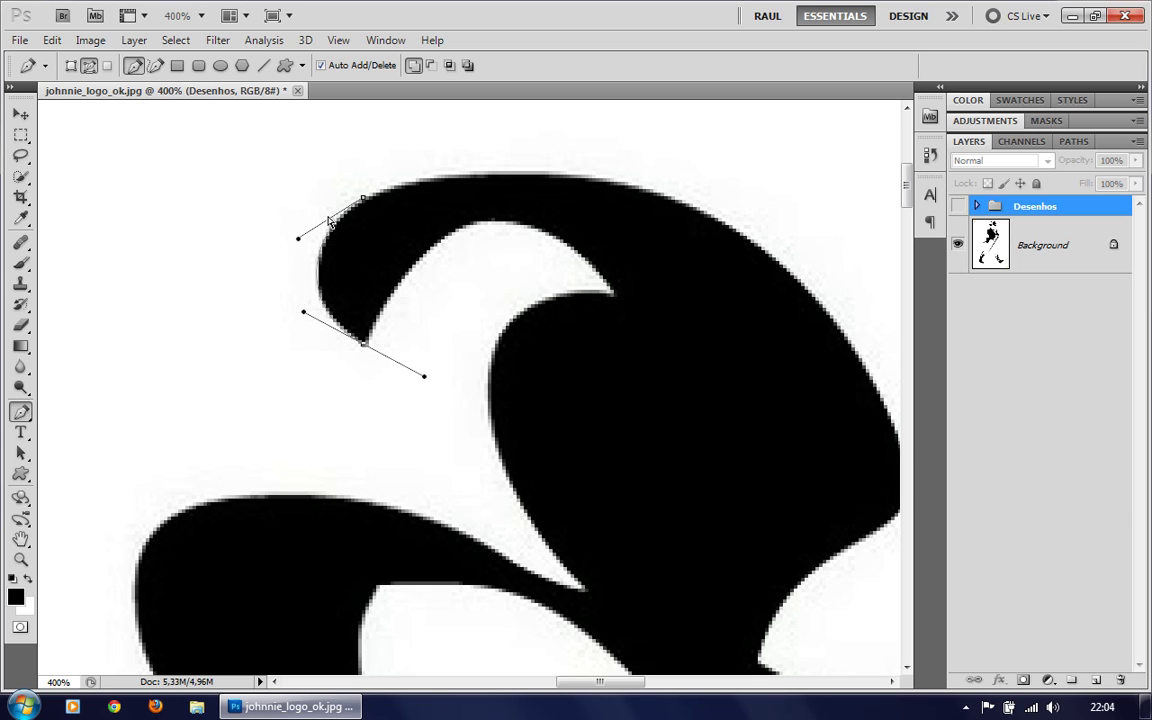
drag(361, 203, 361, 201)
drag(296, 241, 299, 235)
mouse_move(304, 313)
mouse_down()
mouse_move(259, 320)
mouse_move(303, 317)
mouse_up()
drag(299, 238, 304, 233)
Add a smooth anchor along the hat's top edge and fit its handles.
drag(489, 213, 363, 208)
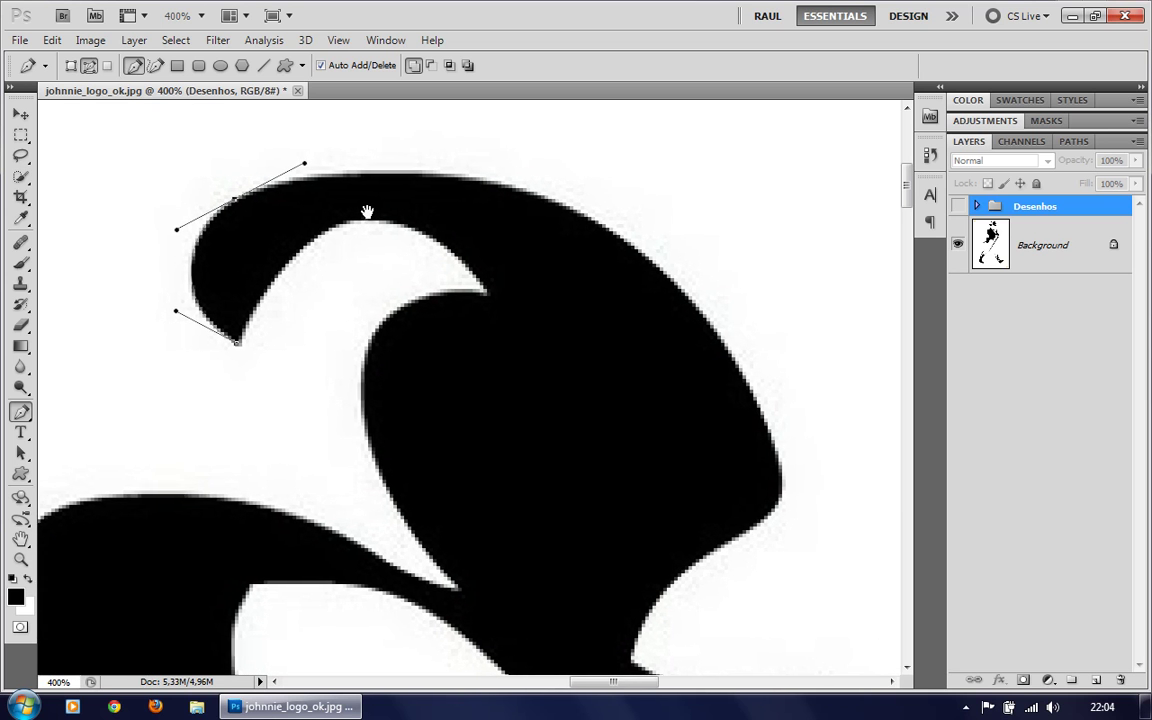
drag(517, 275, 476, 265)
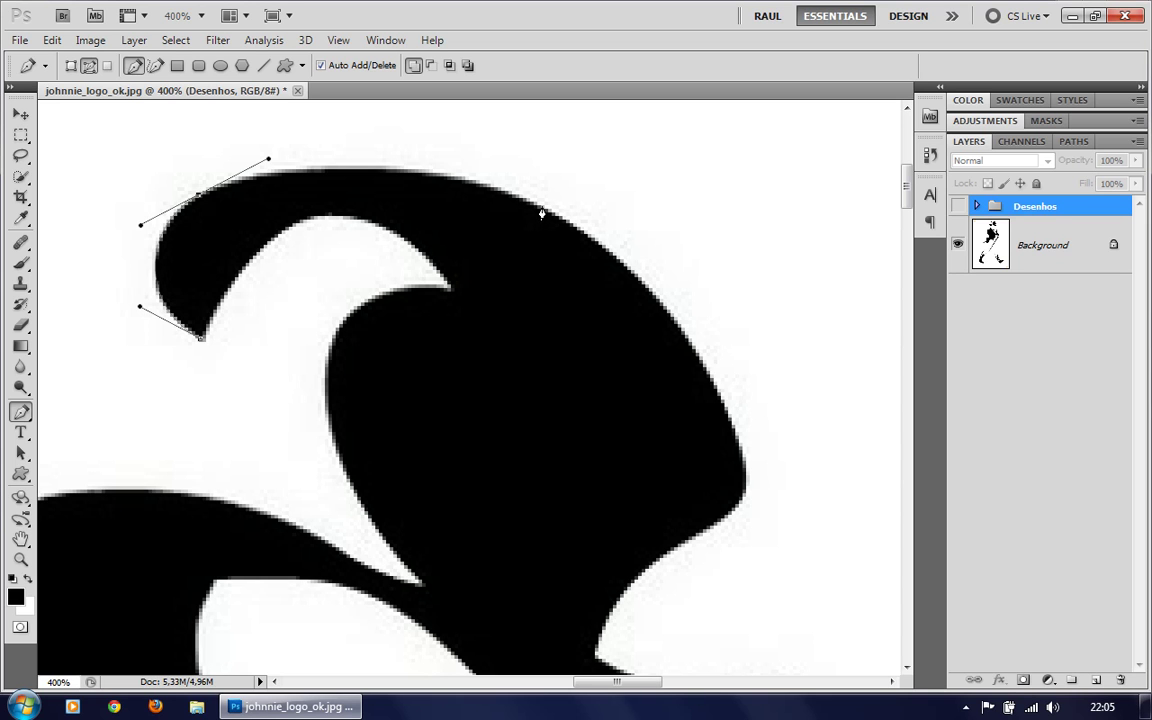
mouse_move(541, 208)
mouse_down()
mouse_move(645, 262)
mouse_move(633, 306)
mouse_move(652, 246)
mouse_move(648, 265)
mouse_move(658, 265)
mouse_move(645, 260)
mouse_up()
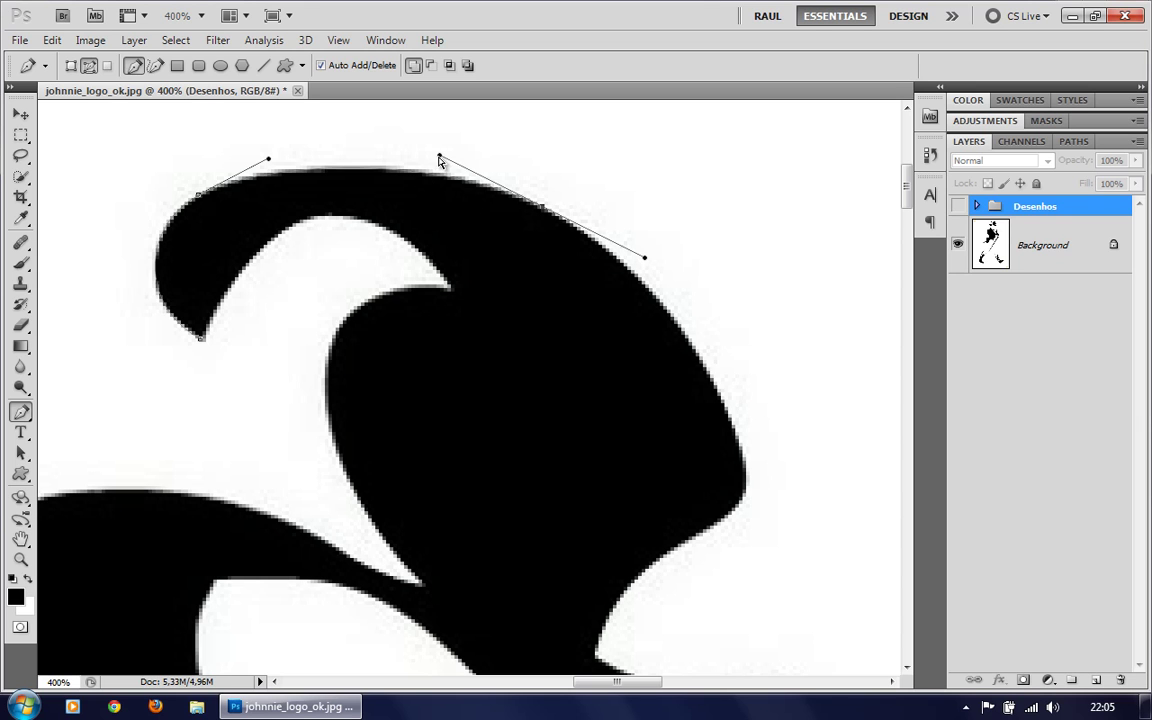
drag(440, 157, 438, 156)
drag(268, 159, 277, 158)
drag(650, 260, 648, 257)
Add a smooth anchor on the hat's right bulge and adjust handles to hug it.
mouse_move(768, 457)
mouse_down()
mouse_move(709, 378)
mouse_move(717, 391)
mouse_up()
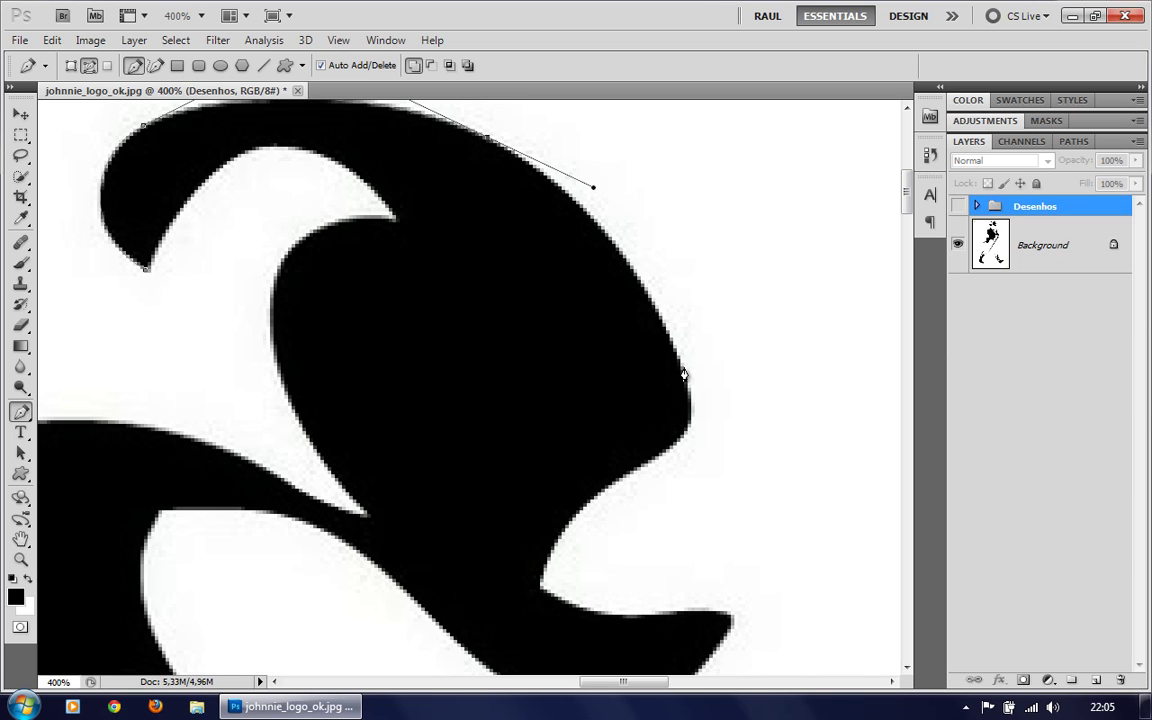
mouse_move(683, 370)
mouse_down()
mouse_move(703, 440)
mouse_move(697, 410)
mouse_up()
drag(697, 410, 694, 410)
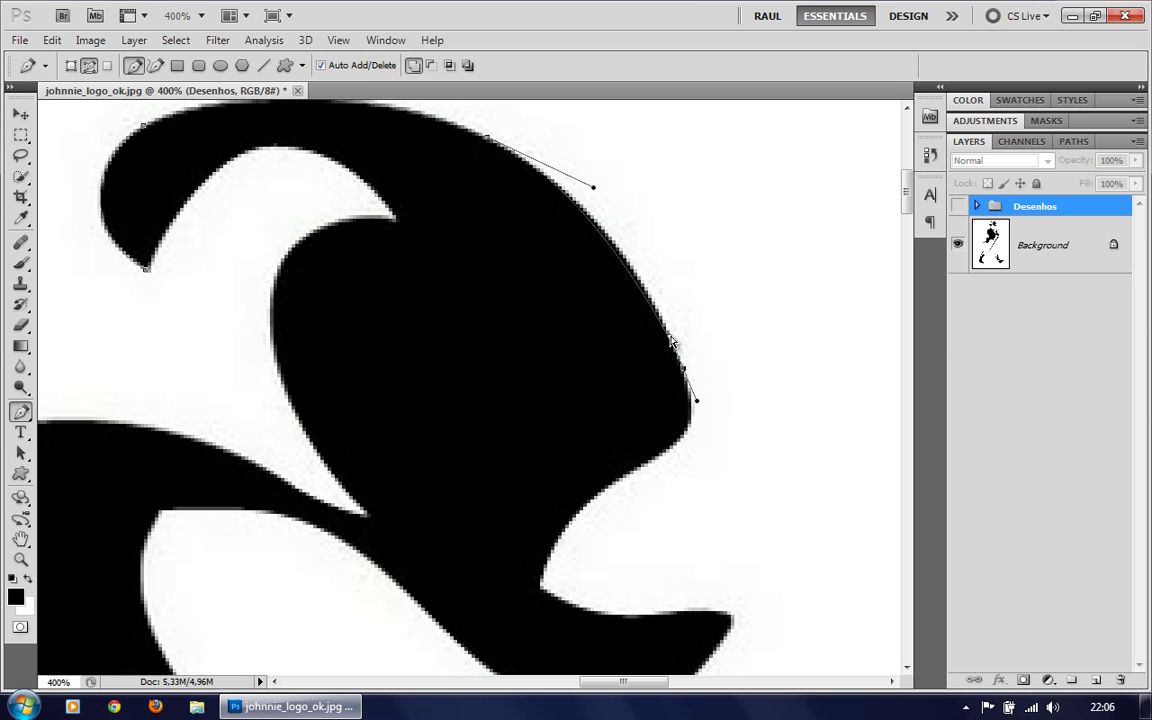
drag(670, 342, 652, 289)
drag(594, 192, 589, 185)
drag(691, 400, 694, 401)
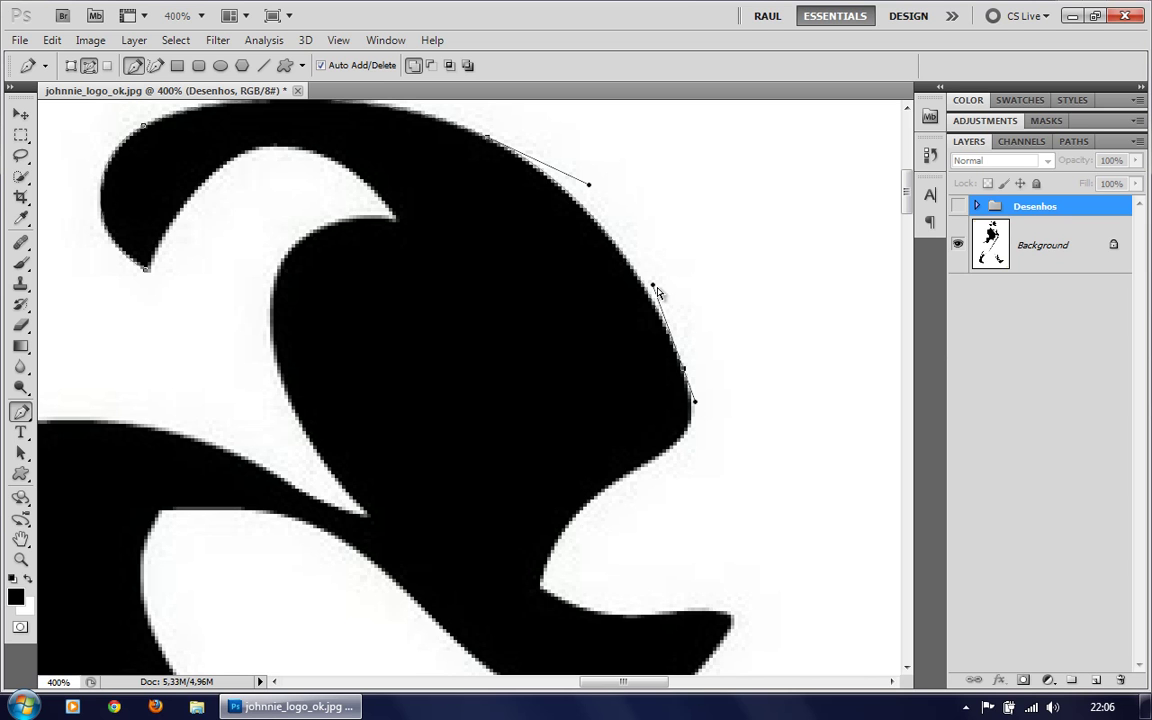
drag(657, 290, 653, 288)
Add an anchor curving along the lower inward bend toward the notch.
click(649, 464)
drag(649, 464, 624, 481)
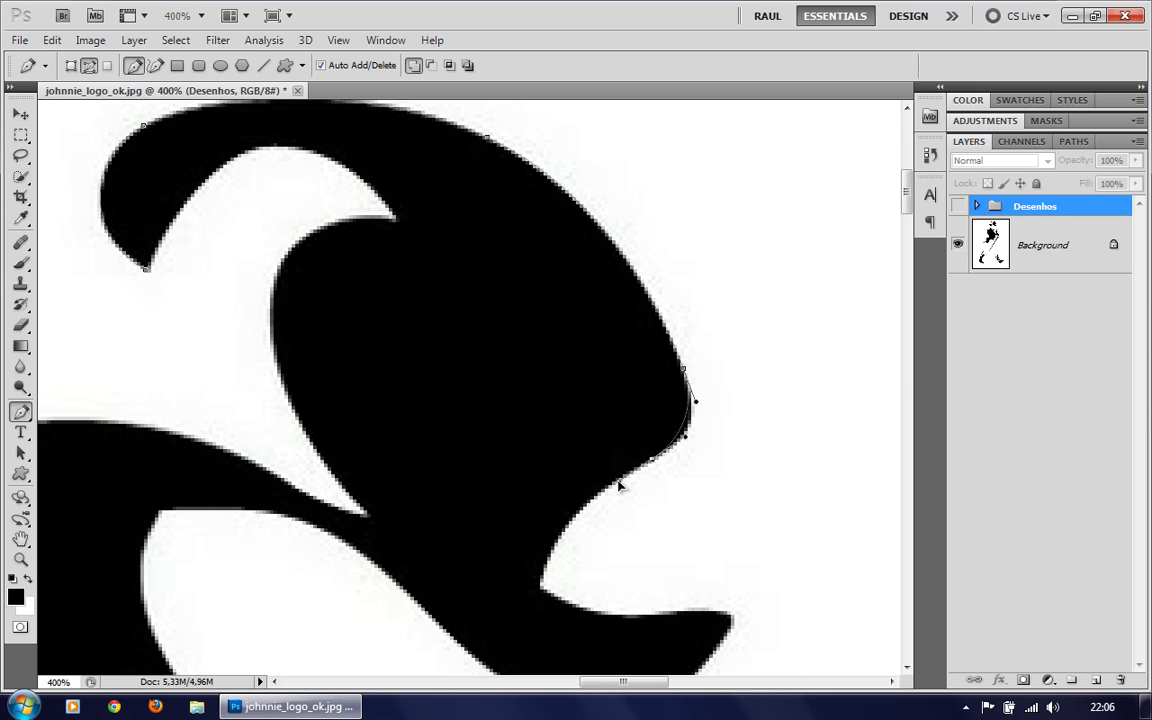
drag(621, 480, 613, 481)
Add an anchor past the notch along the brim's upper edge and fit it.
drag(603, 560, 596, 435)
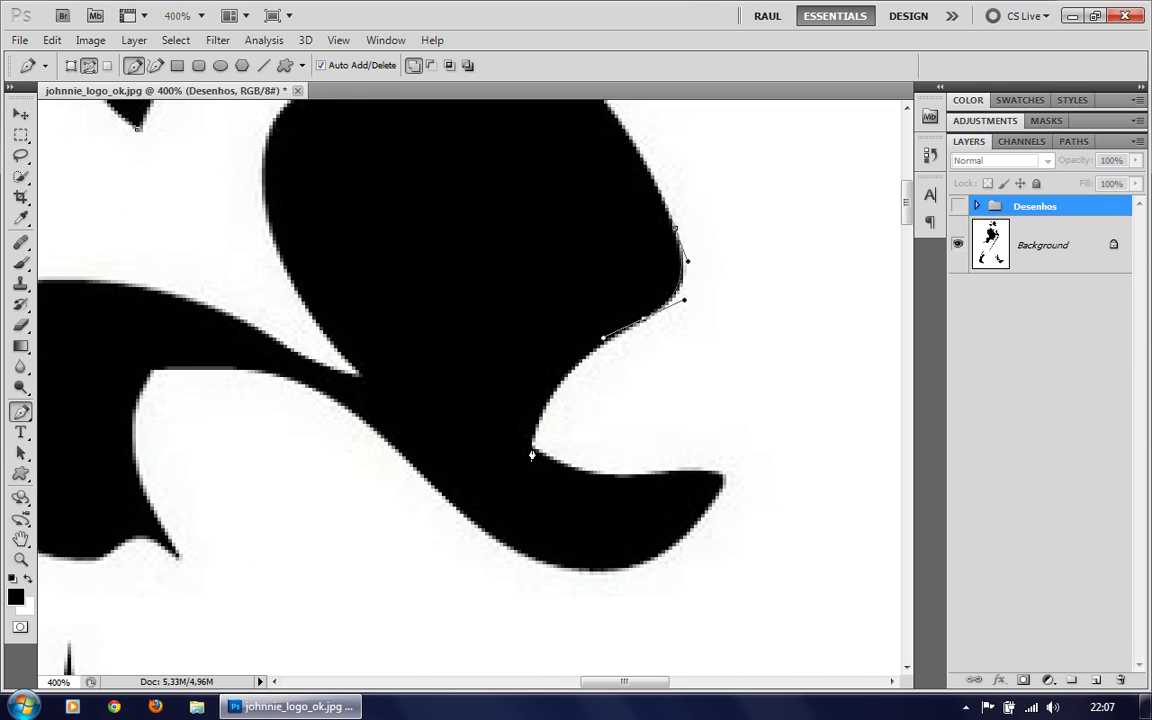
click(530, 455)
drag(530, 455, 518, 500)
drag(518, 500, 518, 511)
drag(520, 516, 559, 480)
drag(559, 481, 566, 483)
Add anchors along the lower edge out to the right curl's tip.
drag(681, 472, 716, 465)
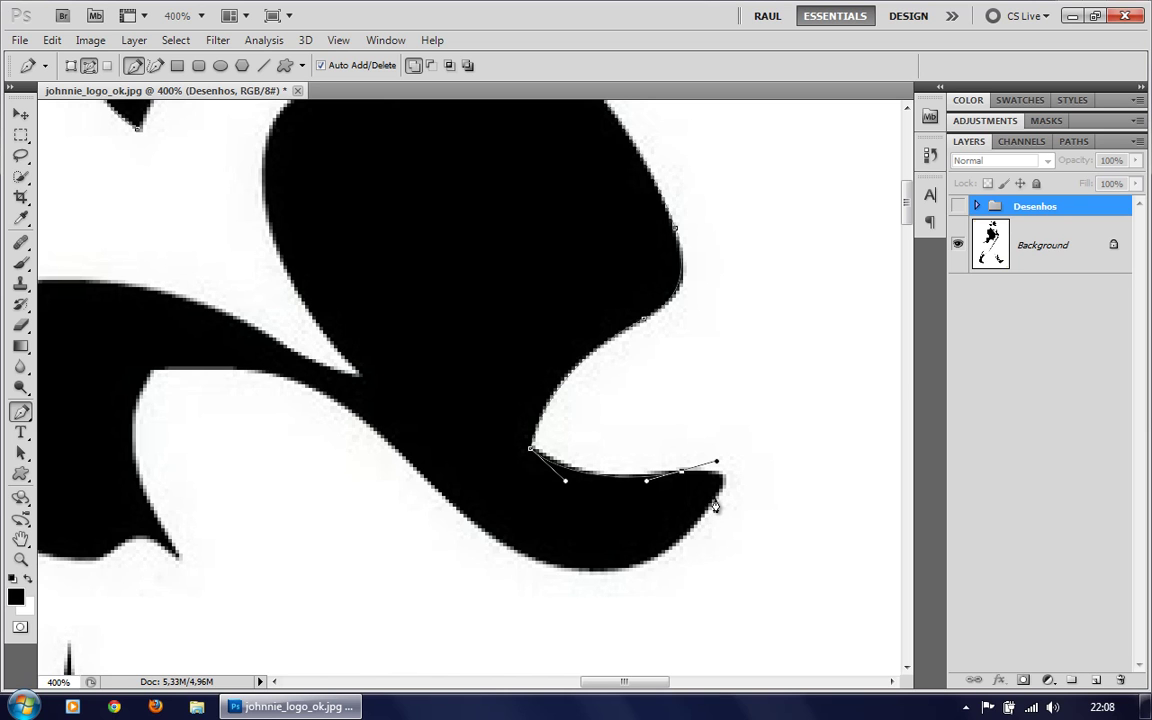
drag(714, 504, 695, 535)
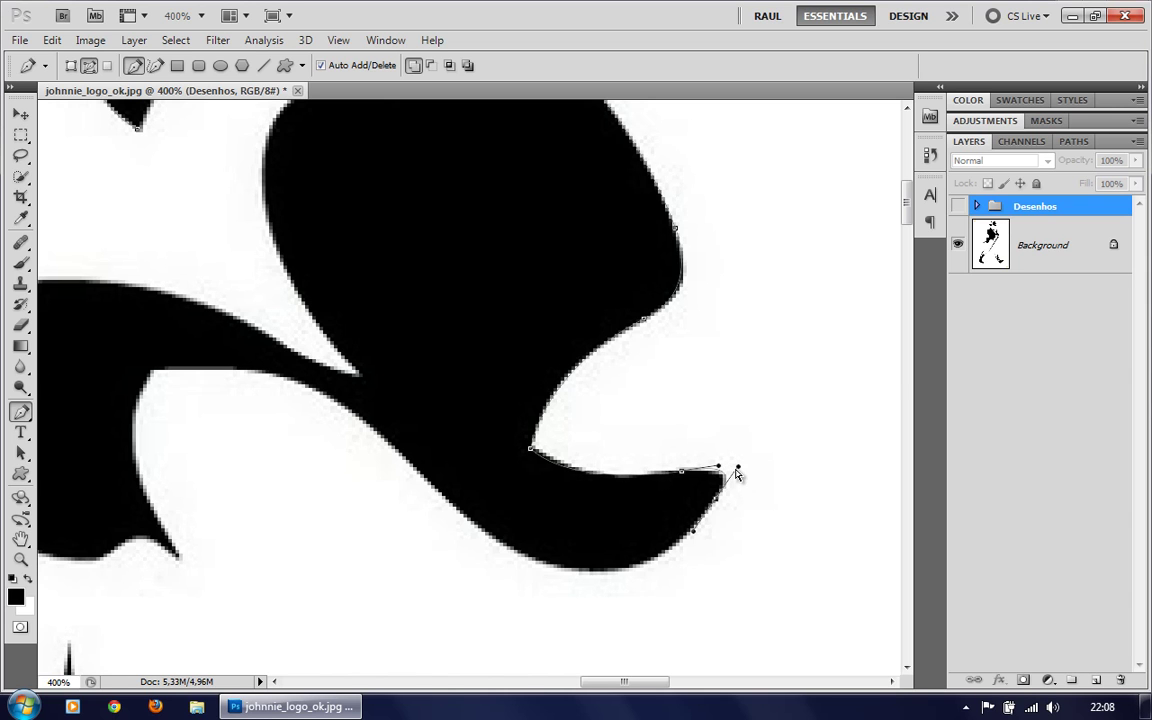
drag(738, 473, 733, 479)
Reshape the curl tip and add an anchor along the curl's underside.
drag(546, 557, 609, 517)
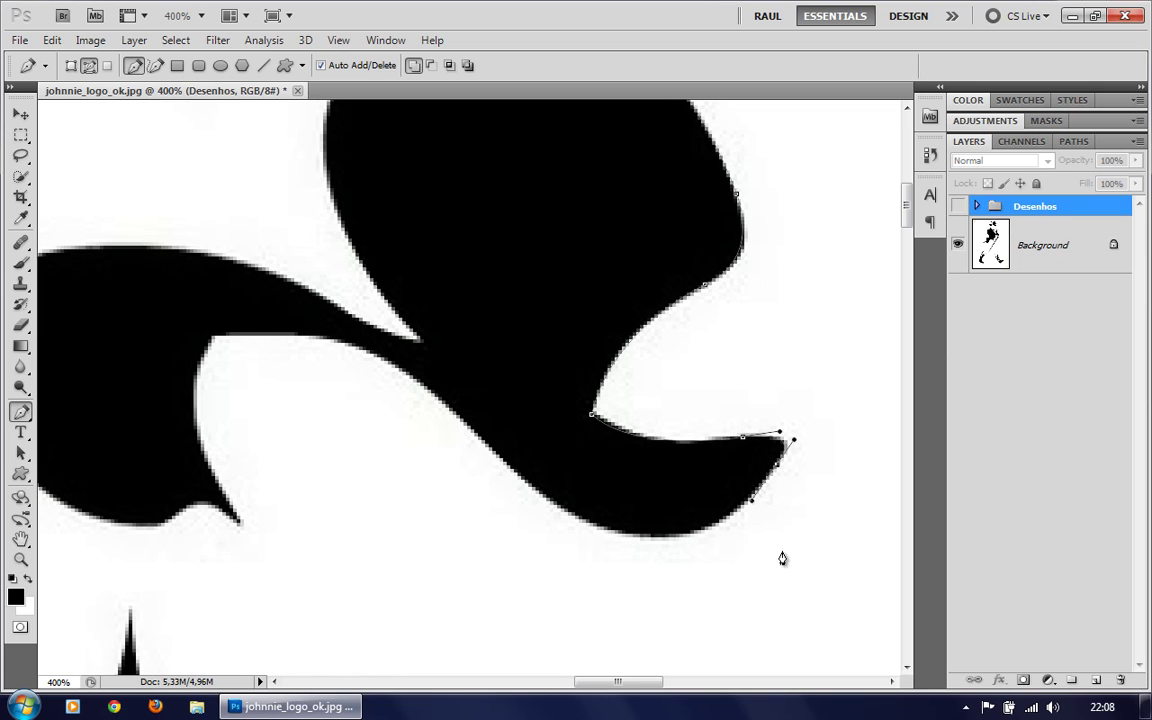
drag(753, 507, 709, 558)
drag(479, 438, 425, 391)
alt+click(479, 437)
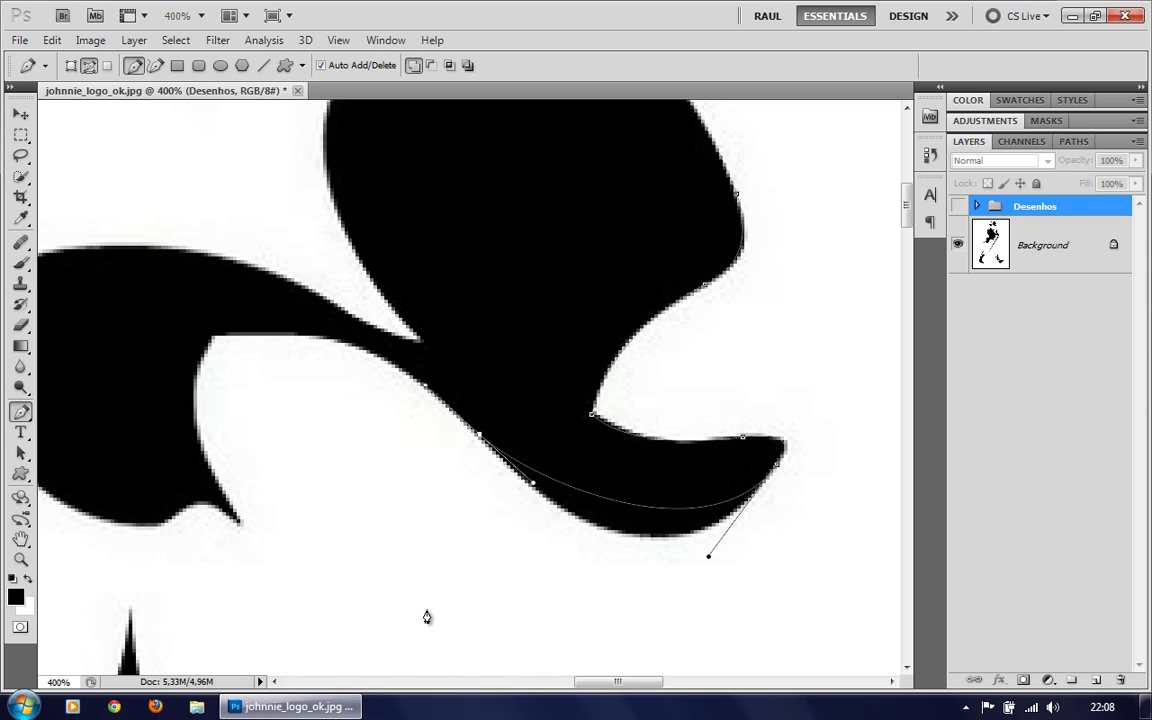
key(ctrl+z)
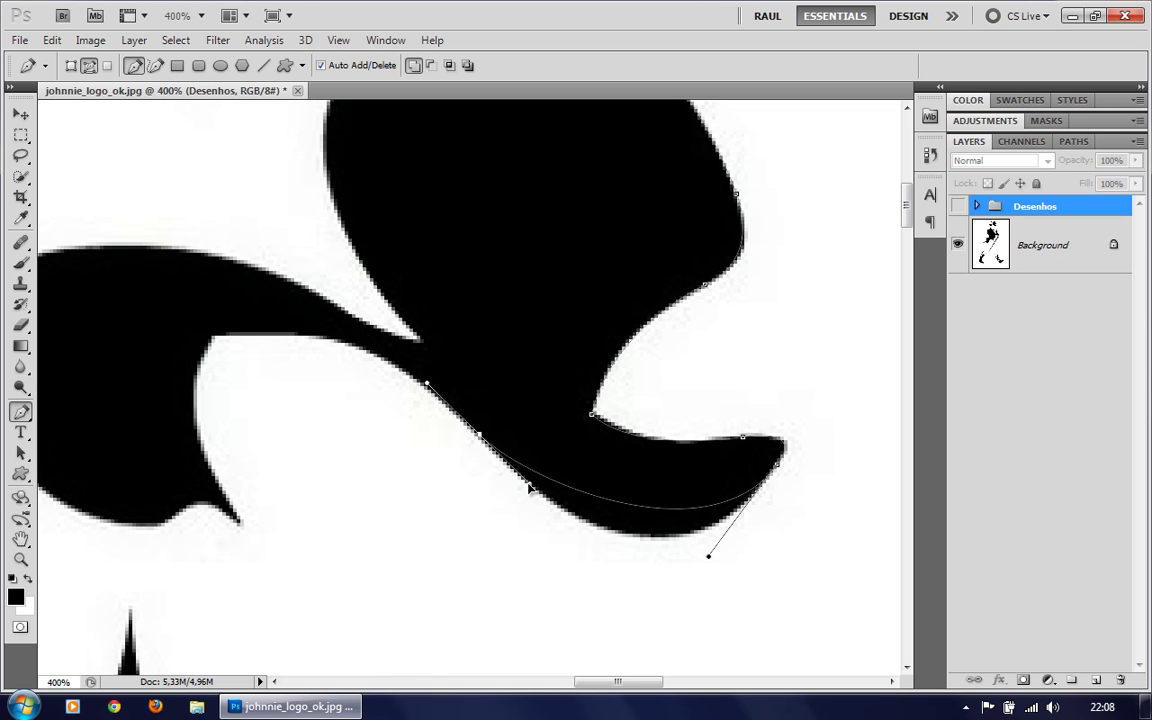
mouse_move(479, 438)
mouse_down()
mouse_move(470, 448)
mouse_move(476, 437)
mouse_up()
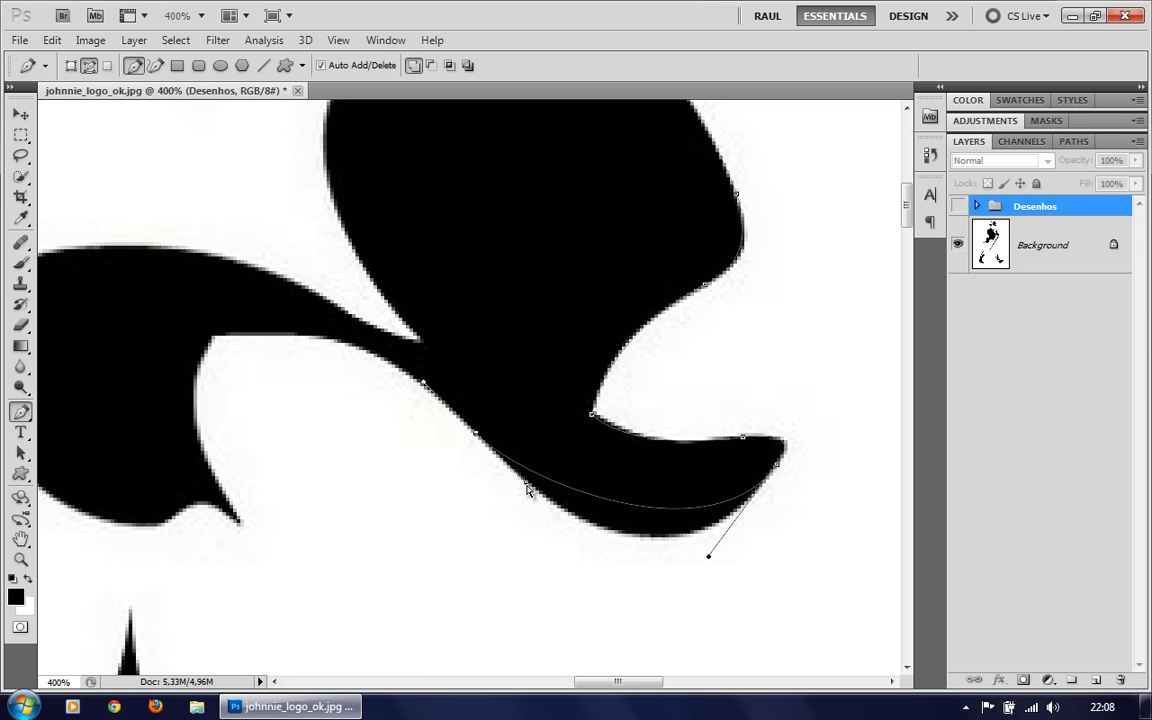
Refine the bottom curve's handles so the path hugs the brim's underside.
drag(528, 488, 613, 564)
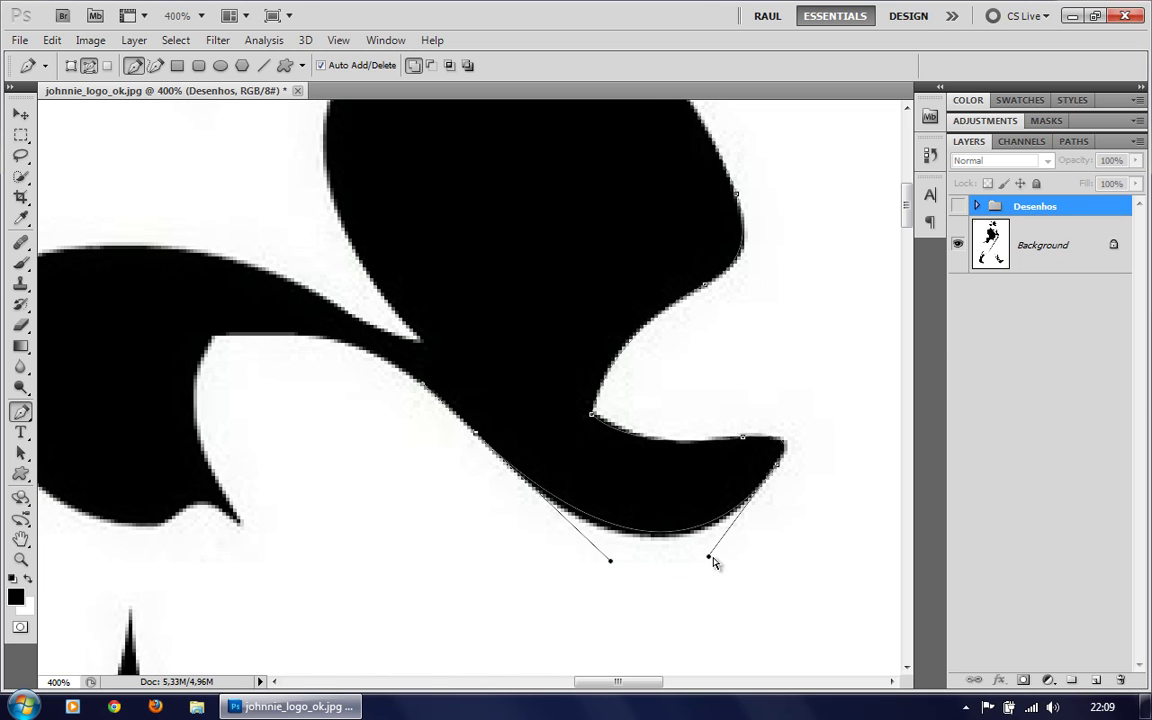
drag(709, 559, 702, 563)
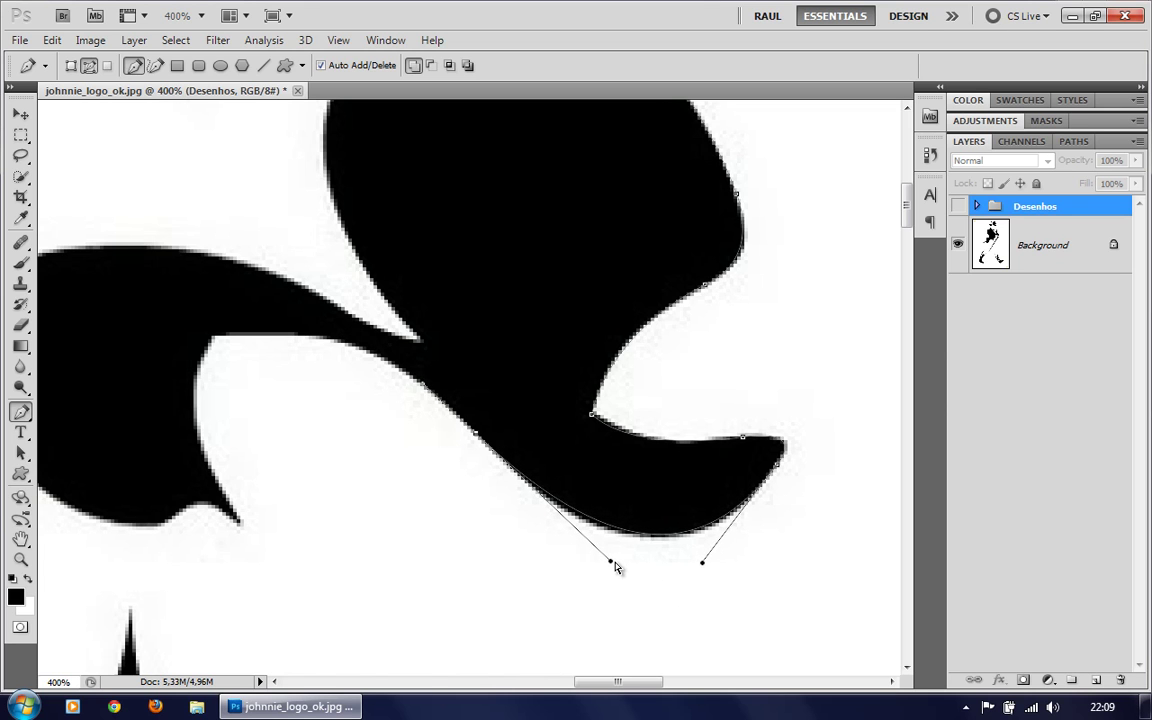
drag(609, 562, 606, 563)
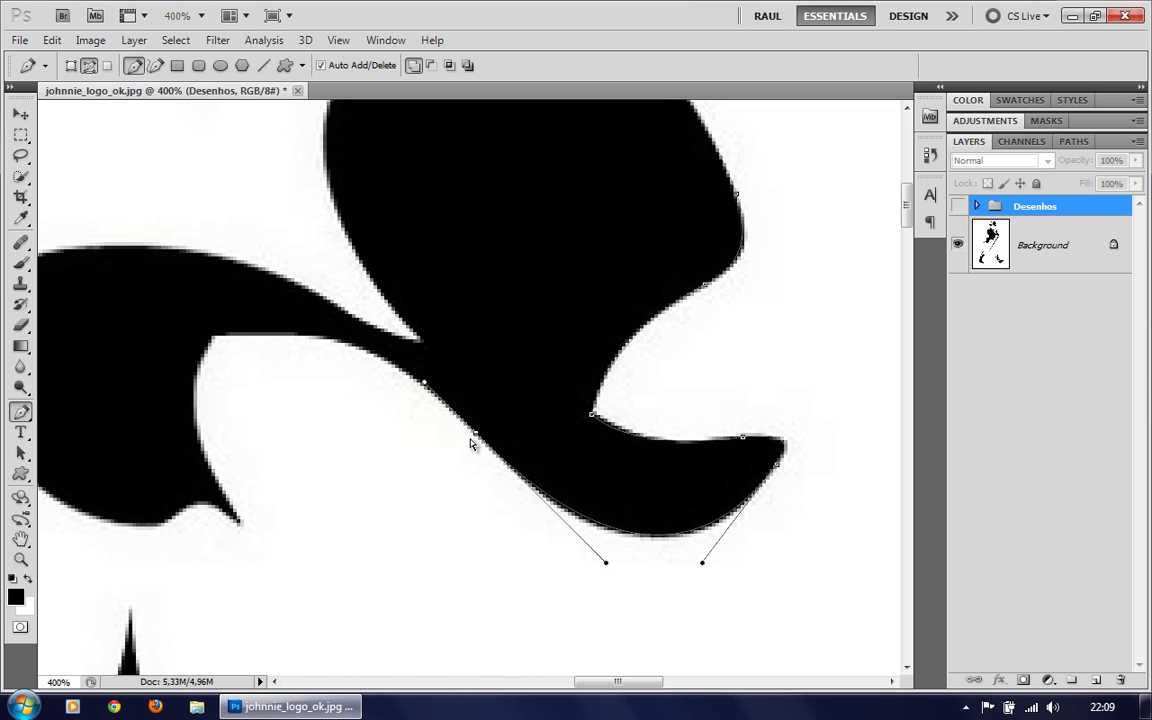
drag(456, 462, 482, 444)
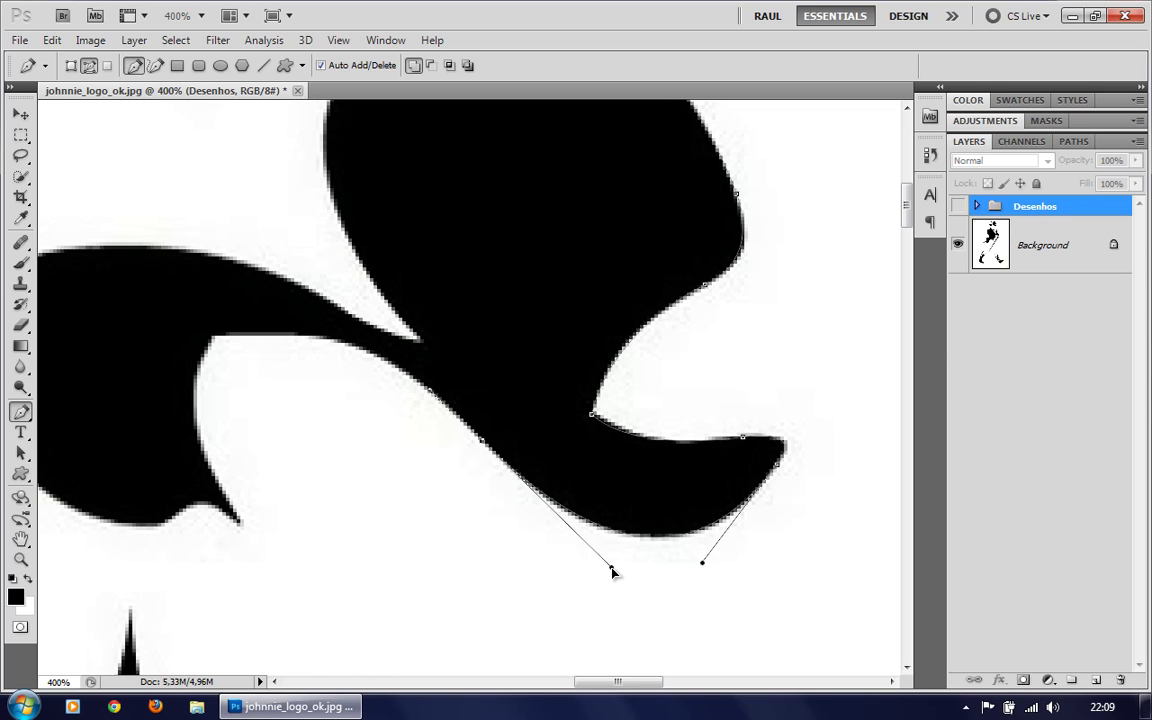
drag(611, 571, 599, 565)
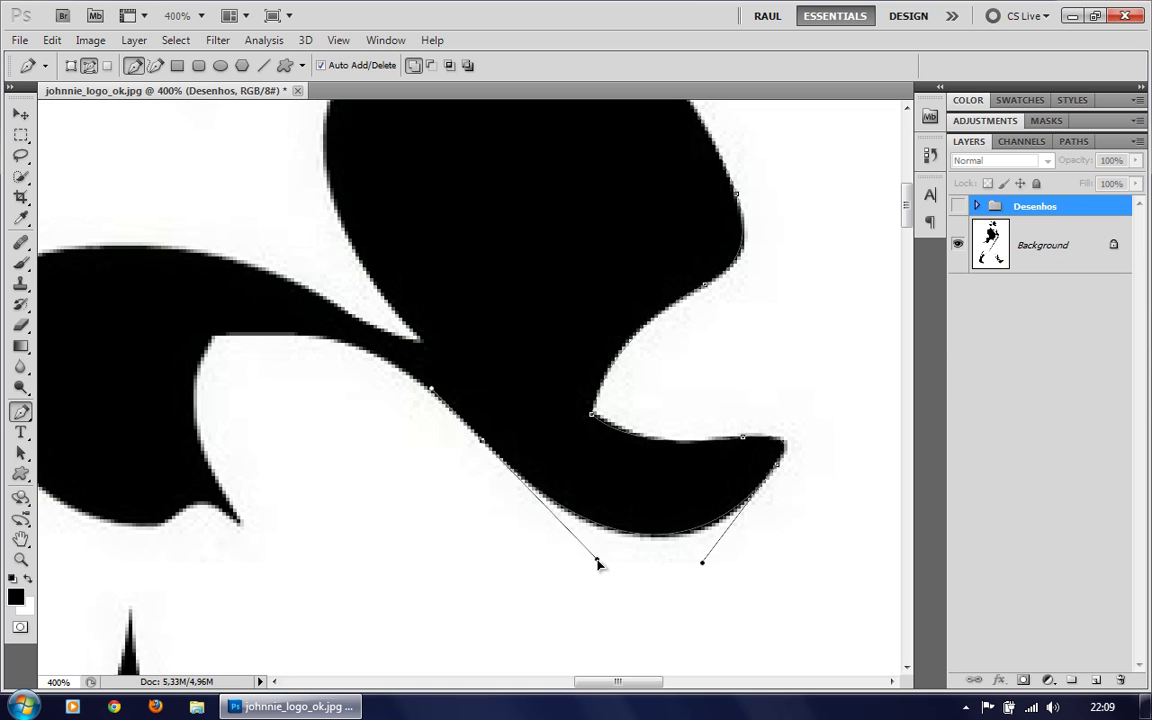
drag(702, 563, 706, 566)
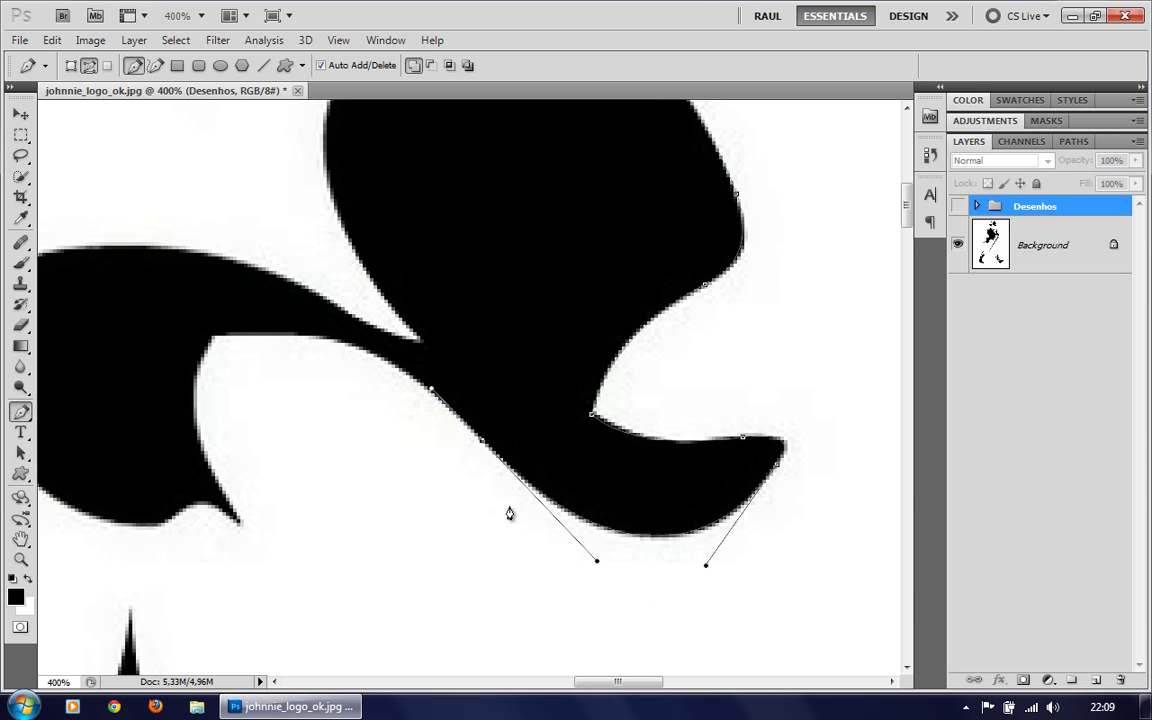
drag(406, 452, 540, 519)
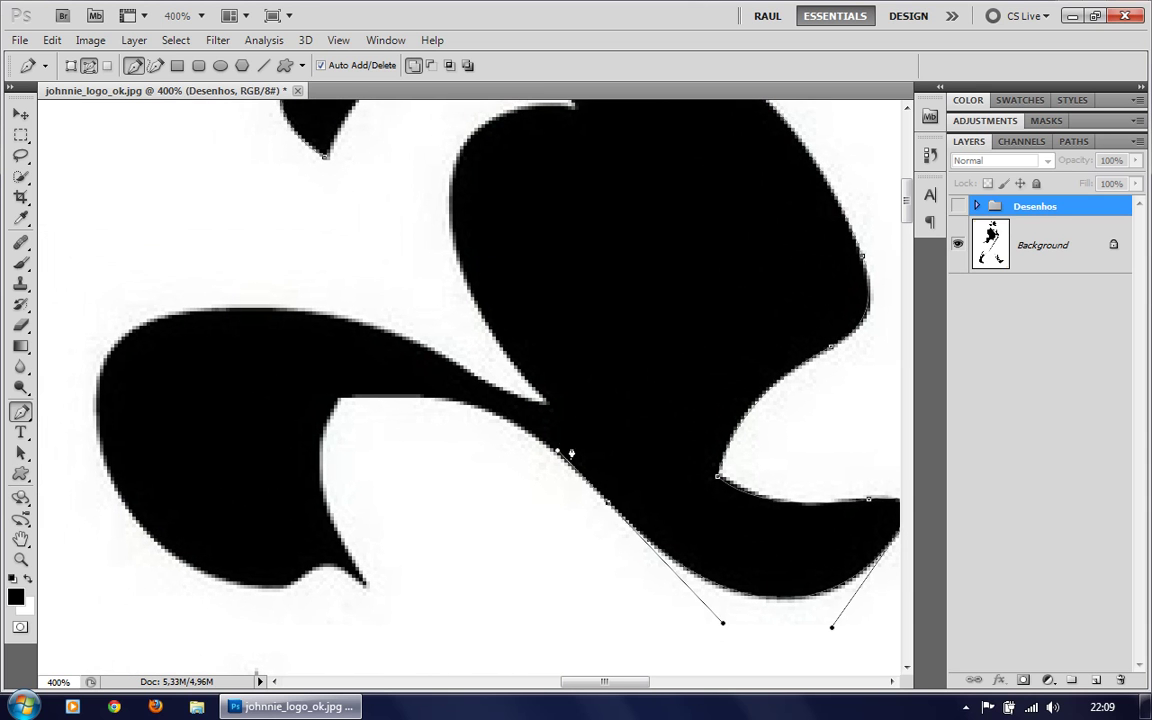
Add an anchor at the left inner corner and fit the curve along the inner edge.
drag(557, 451, 527, 420)
click(339, 401)
mouse_move(338, 404)
mouse_down()
mouse_move(203, 404)
mouse_move(242, 417)
mouse_move(265, 410)
mouse_move(260, 399)
mouse_move(266, 408)
mouse_up()
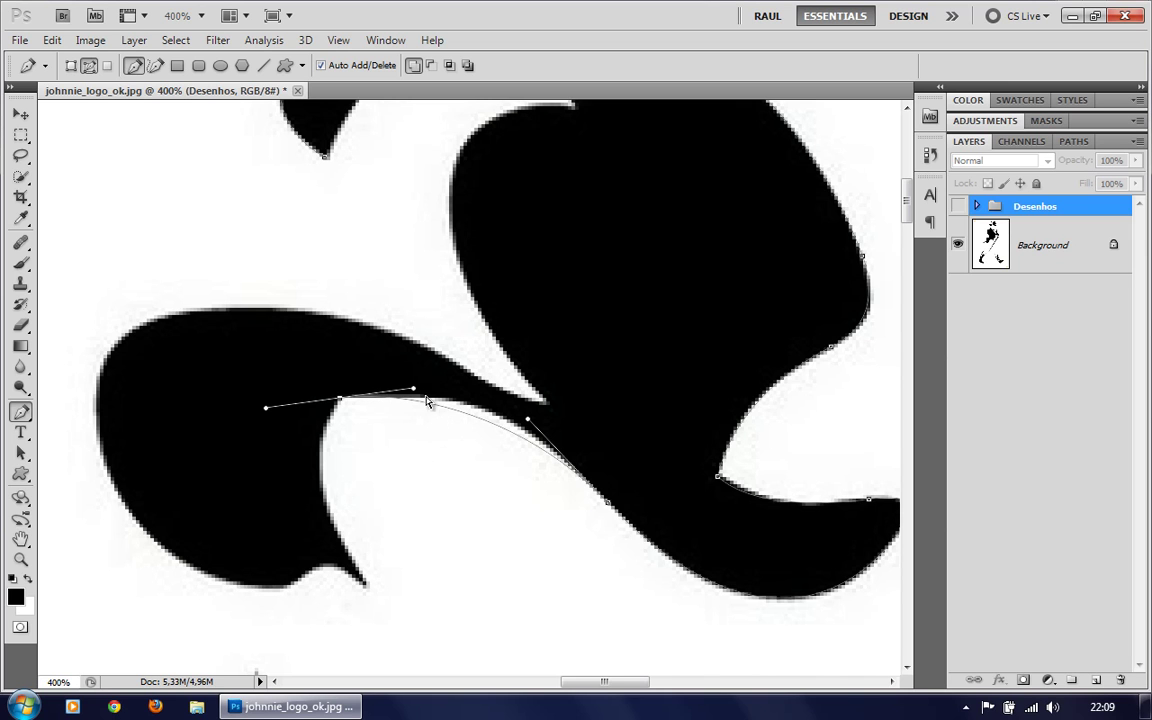
drag(413, 388, 449, 390)
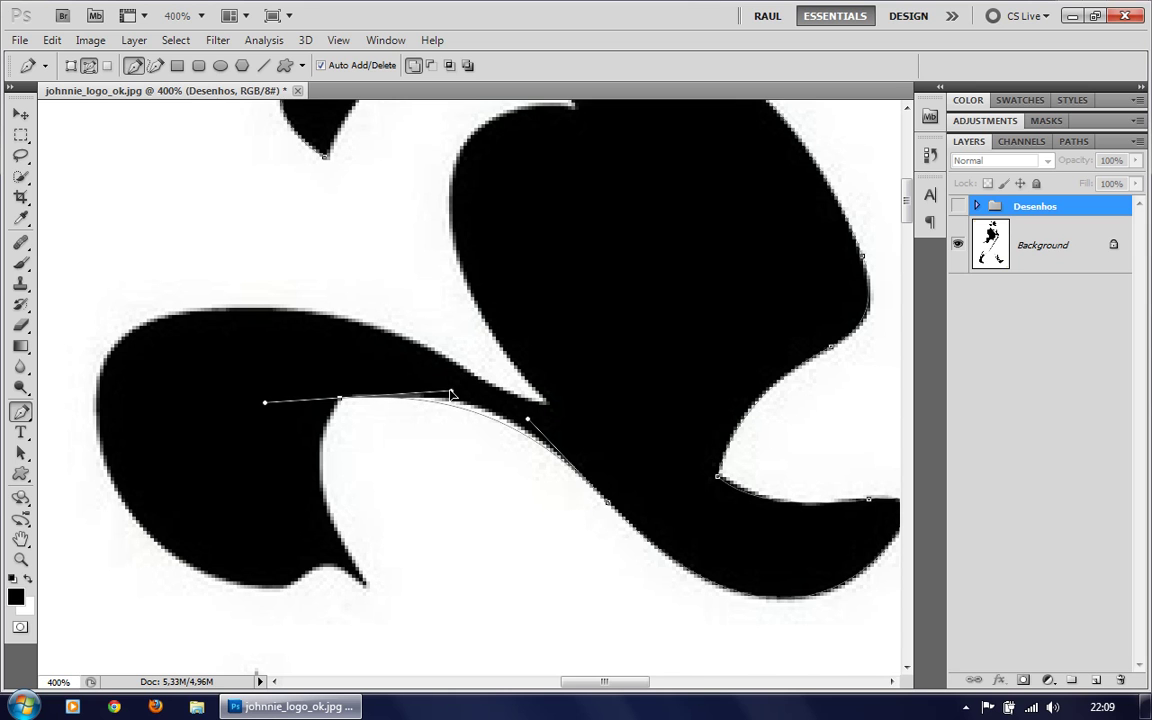
drag(527, 418, 499, 397)
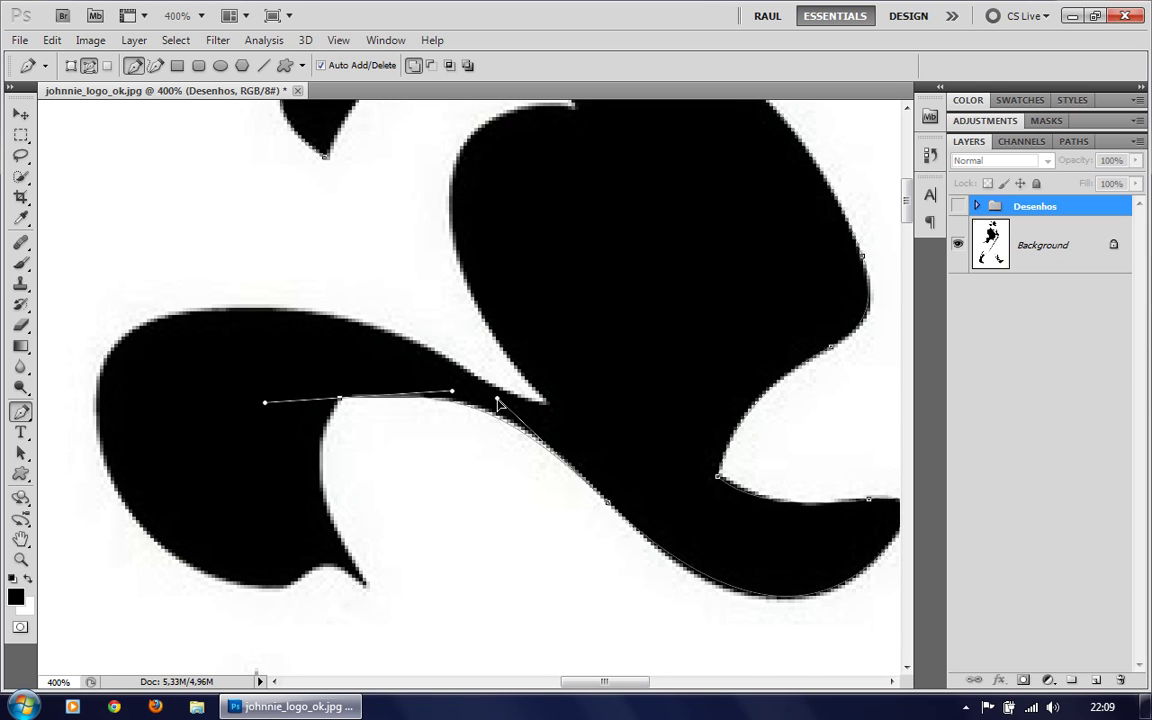
drag(497, 394, 453, 391)
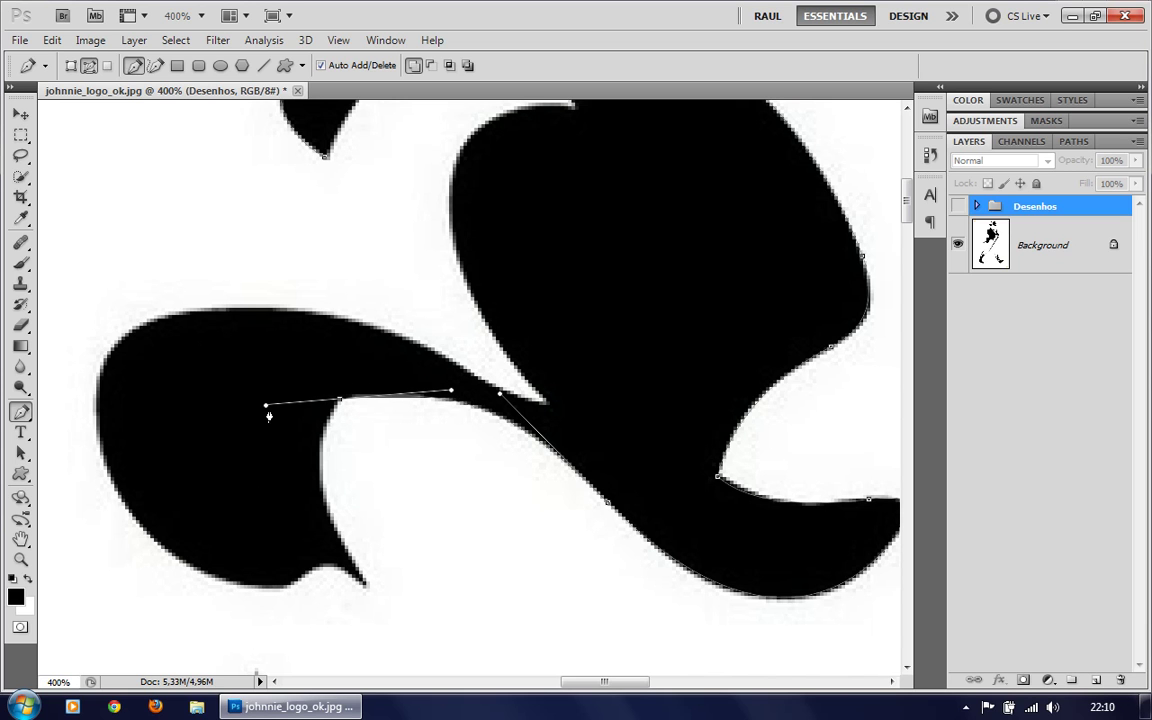
Redirect the handle down the curl and add a smooth anchor at its tip.
drag(265, 405, 307, 437)
drag(307, 437, 299, 452)
drag(367, 586, 401, 629)
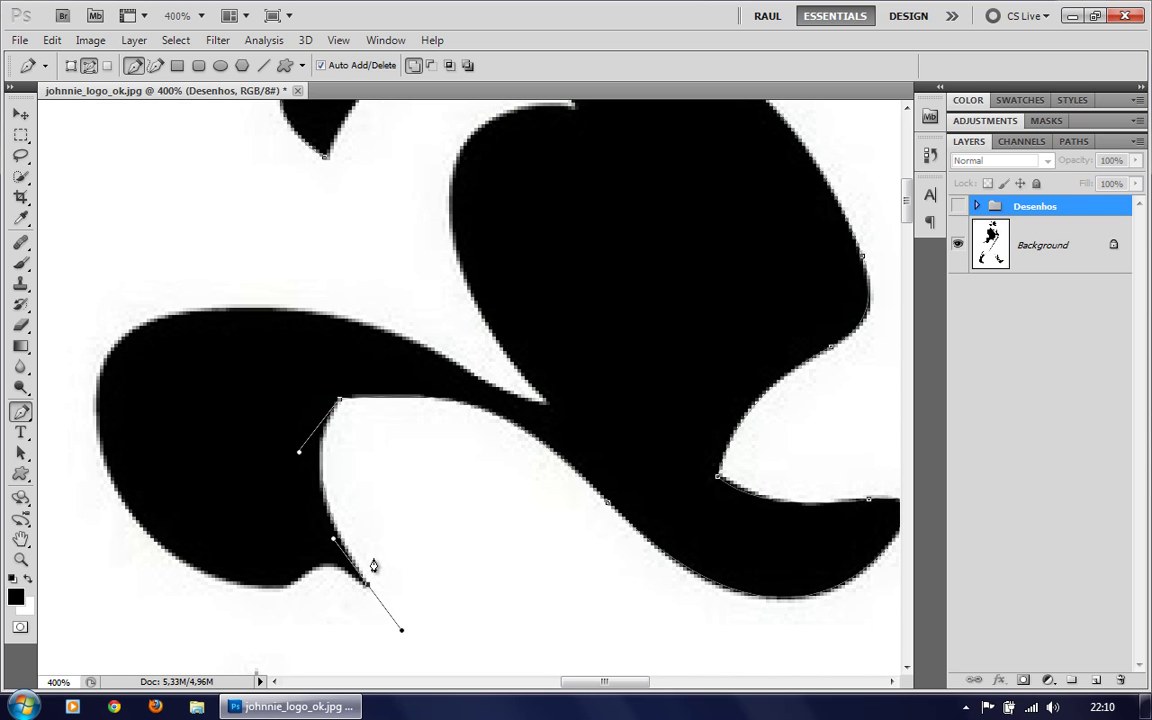
Add Pen anchors along the left curl's lower edge and left side, adjusting their handles.
drag(386, 560, 524, 489)
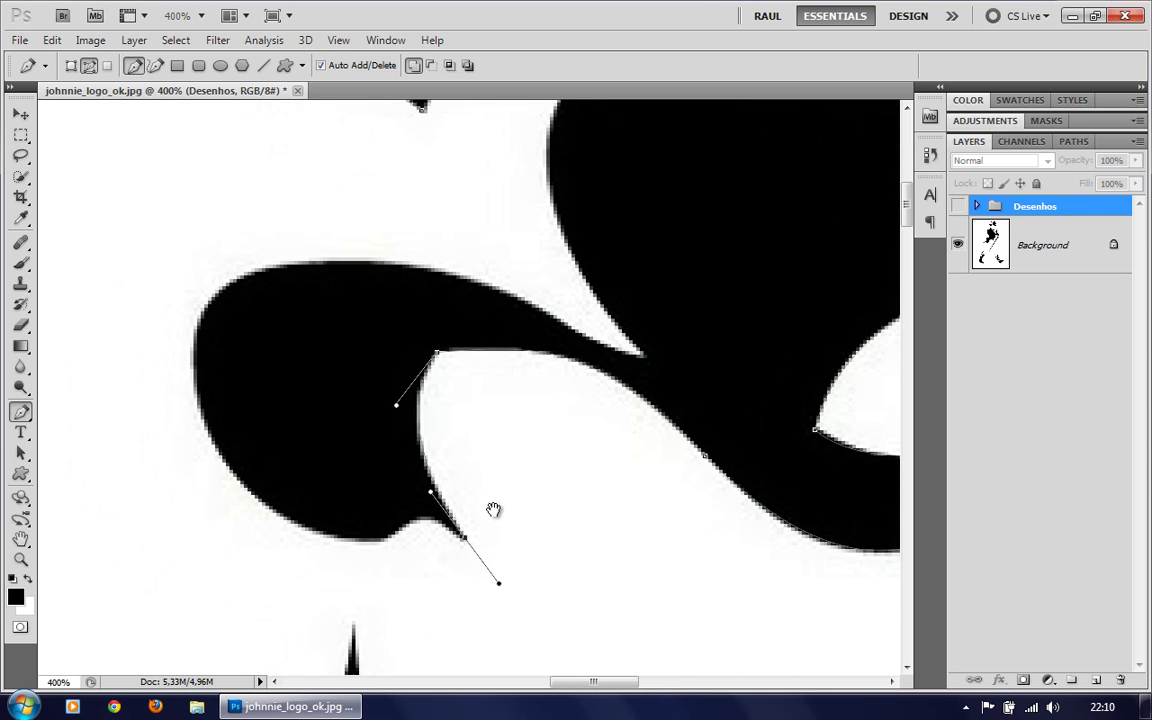
mouse_move(534, 561)
mouse_down()
mouse_move(486, 540)
mouse_move(480, 507)
mouse_up()
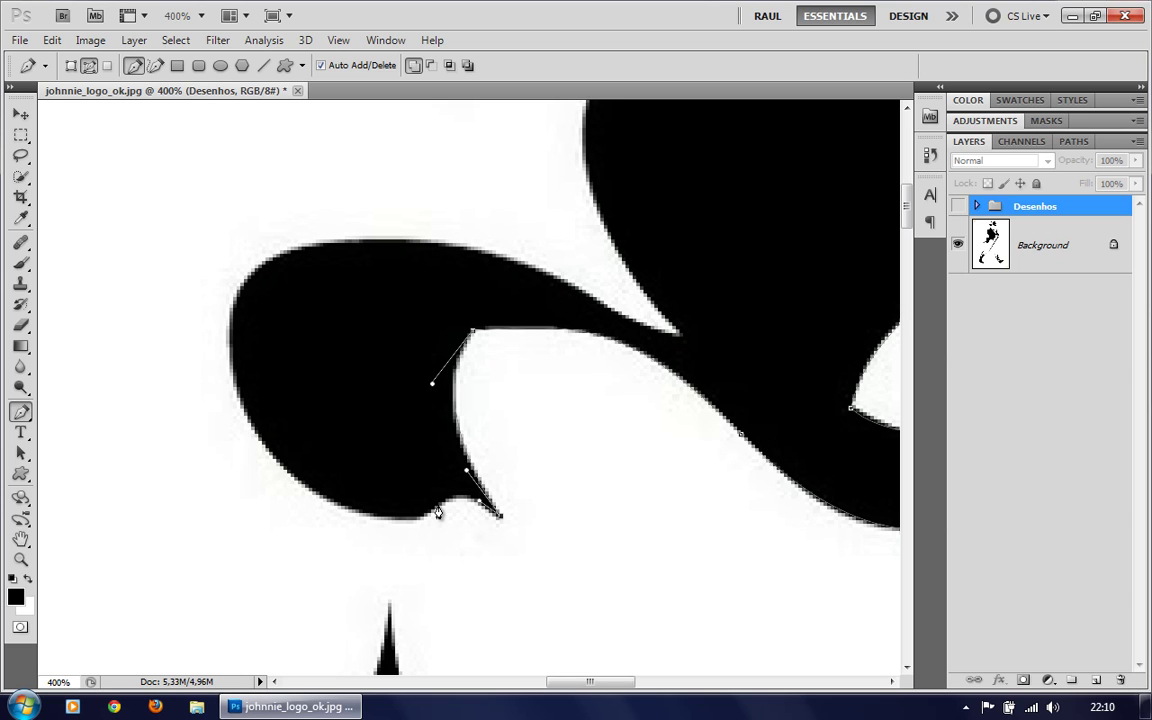
drag(437, 511, 421, 525)
mouse_move(274, 460)
mouse_down()
mouse_move(223, 401)
mouse_move(231, 406)
mouse_up()
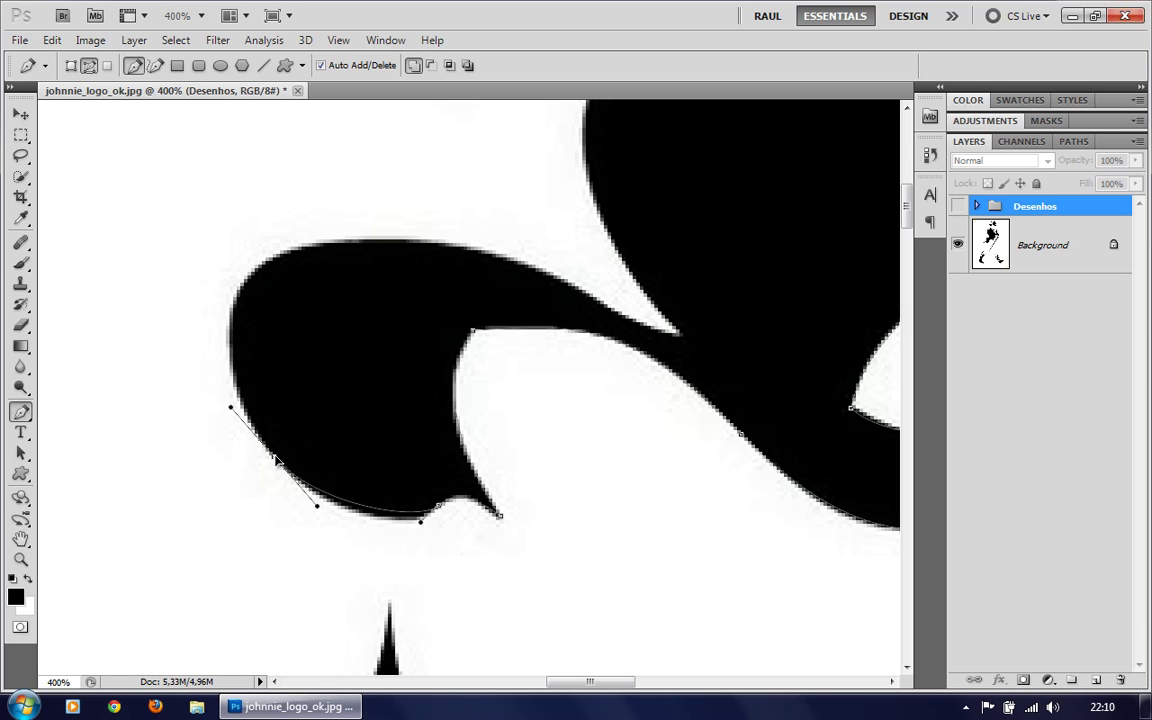
drag(420, 520, 403, 533)
drag(318, 506, 321, 510)
Add an anchor at the curl's top-left corner and smooth its curve.
drag(269, 261, 335, 226)
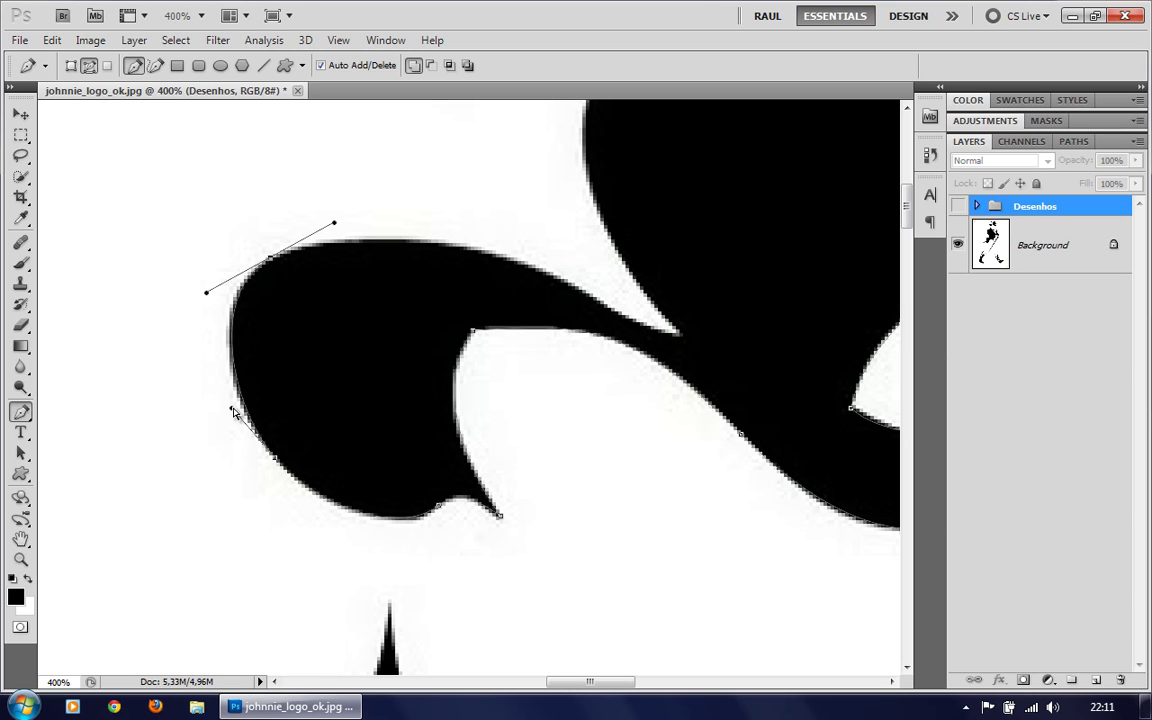
drag(233, 411, 217, 396)
drag(207, 296, 212, 290)
drag(440, 200, 325, 338)
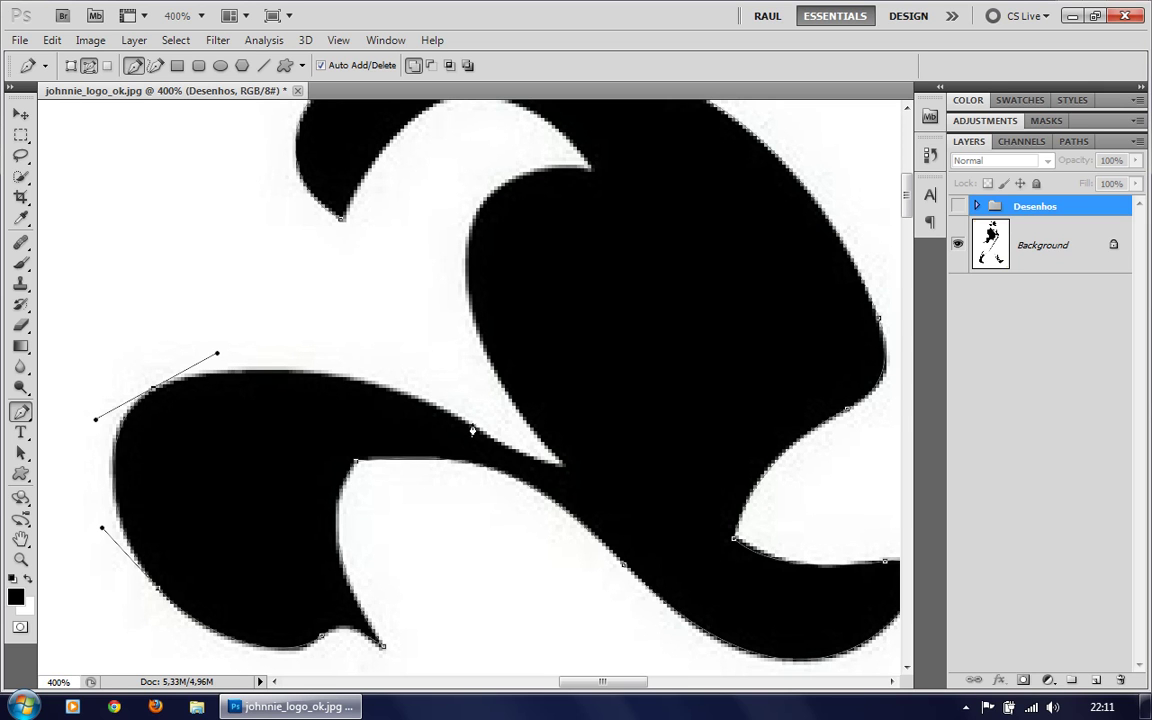
Add anchors along the curl's top edge and the brim's inner edge, fitting the curve.
drag(480, 435, 507, 448)
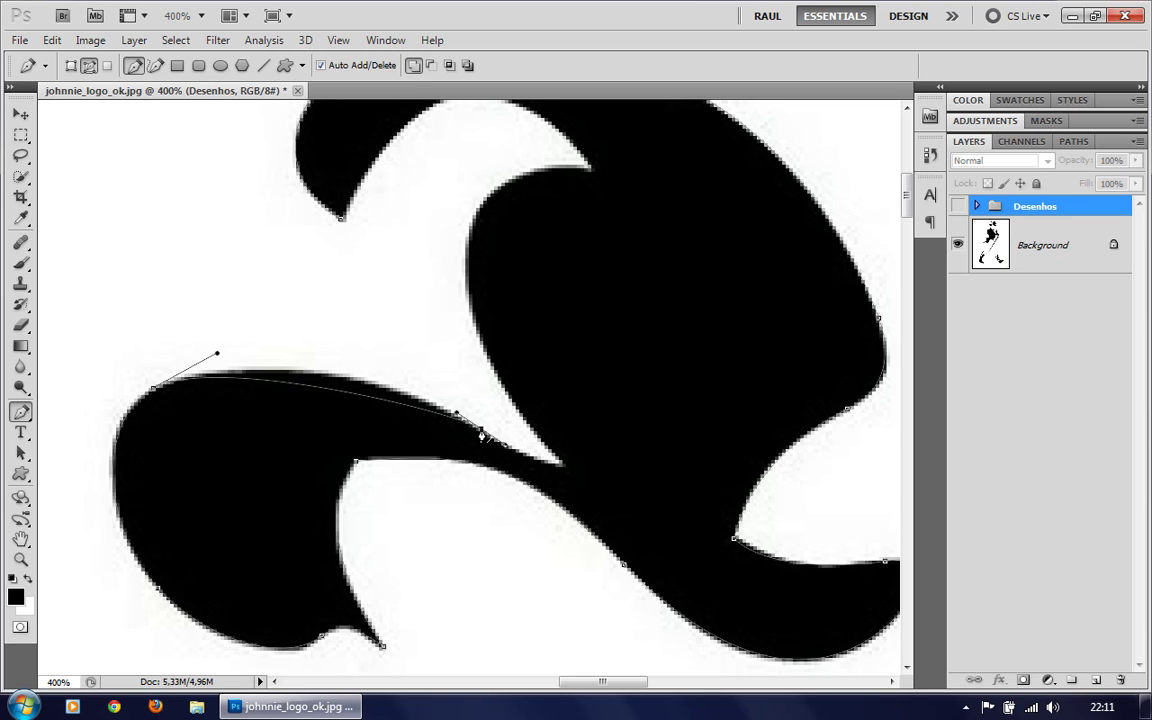
mouse_move(507, 448)
mouse_down()
mouse_move(478, 434)
mouse_move(503, 450)
mouse_up()
drag(455, 418, 393, 368)
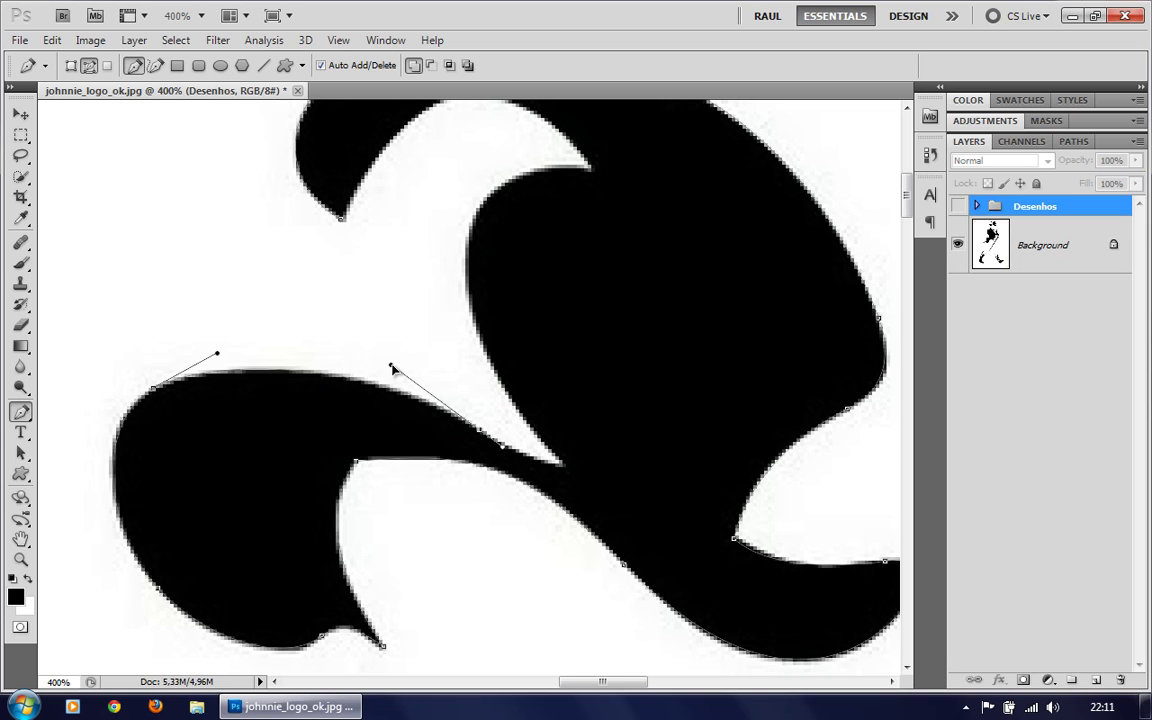
click(565, 470)
drag(600, 425, 524, 504)
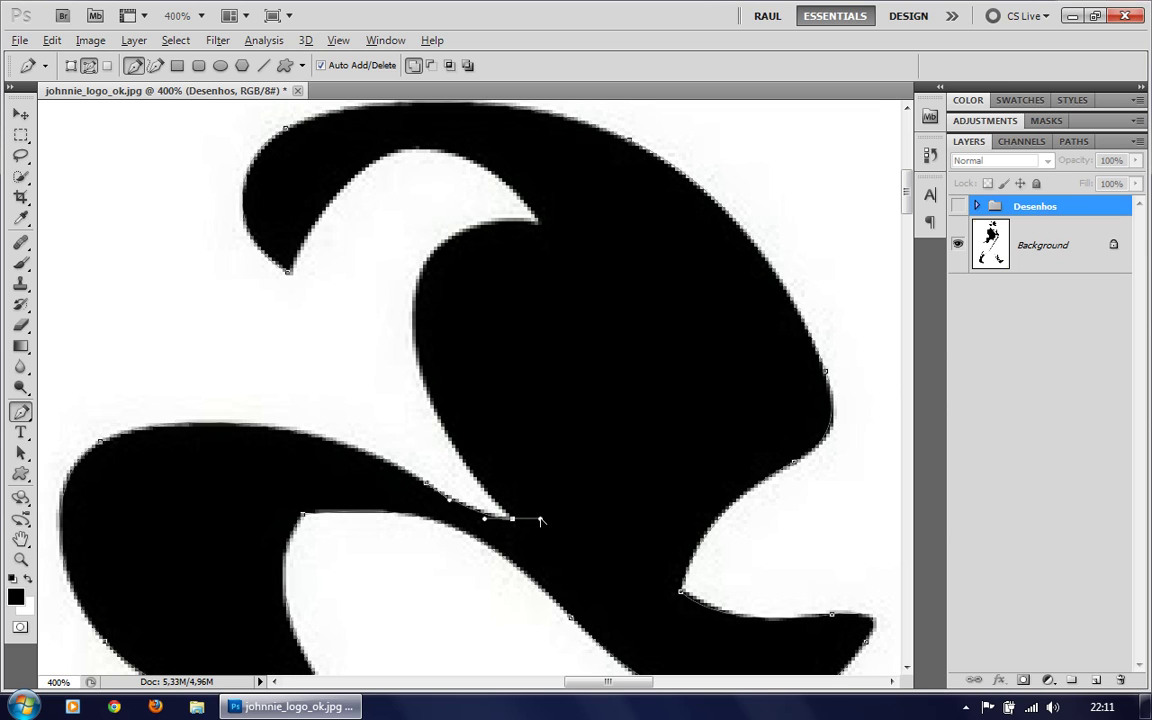
Place a curved anchor at the crown's inner tip, shaping its handles to follow the crown's left edge.
drag(512, 518, 377, 399)
scroll(512, 301, up, 1)
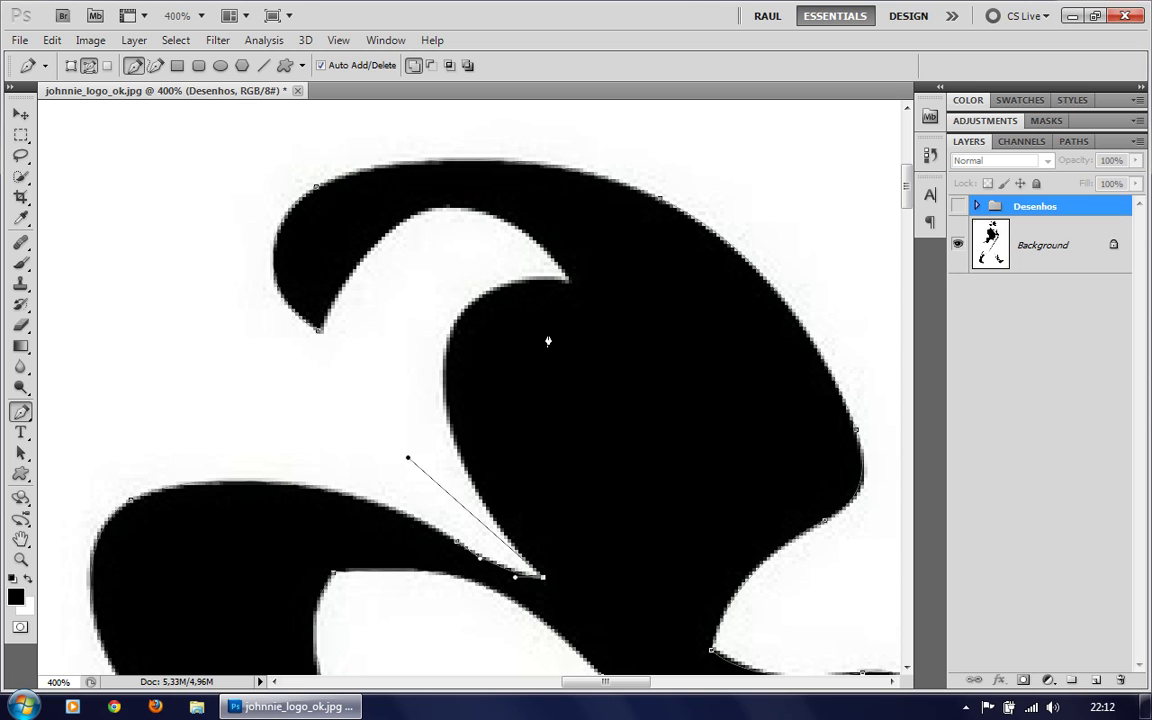
drag(570, 283, 646, 298)
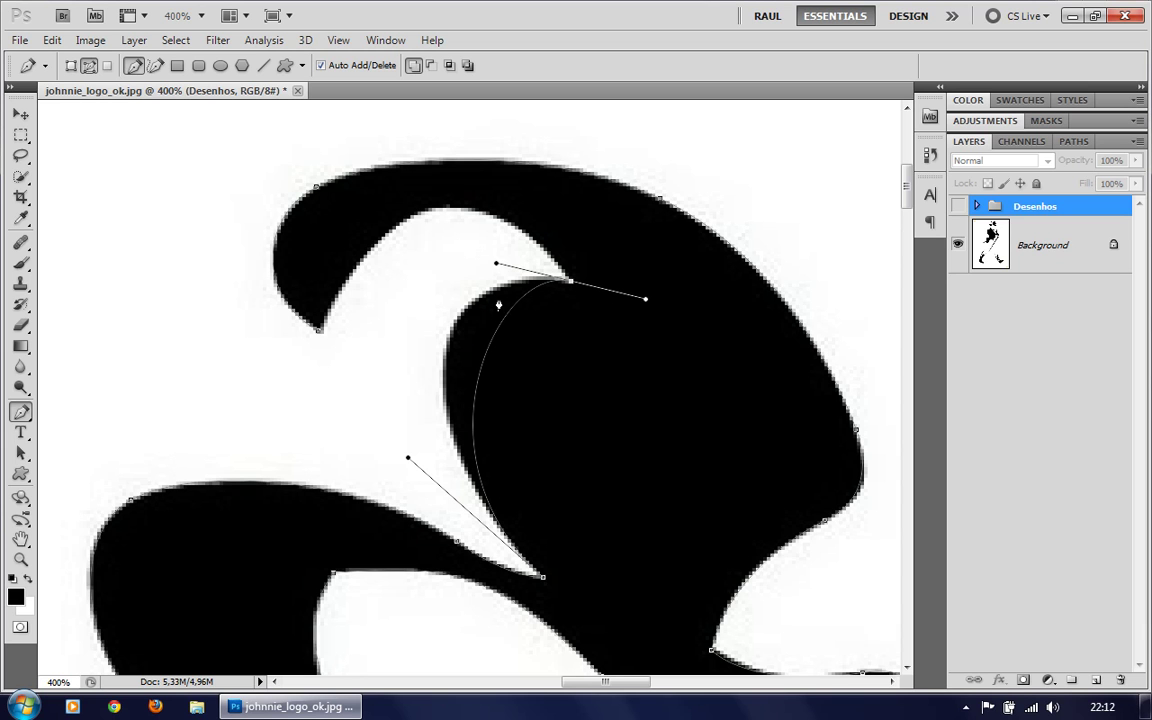
drag(497, 265, 431, 266)
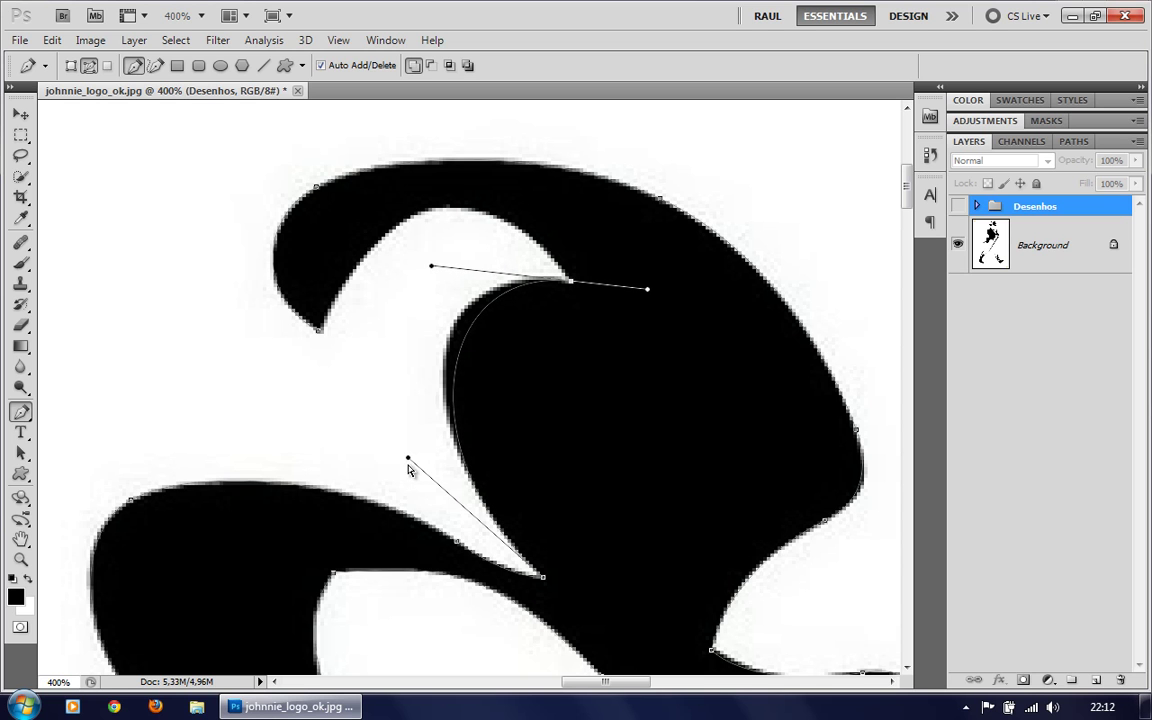
drag(408, 459, 382, 405)
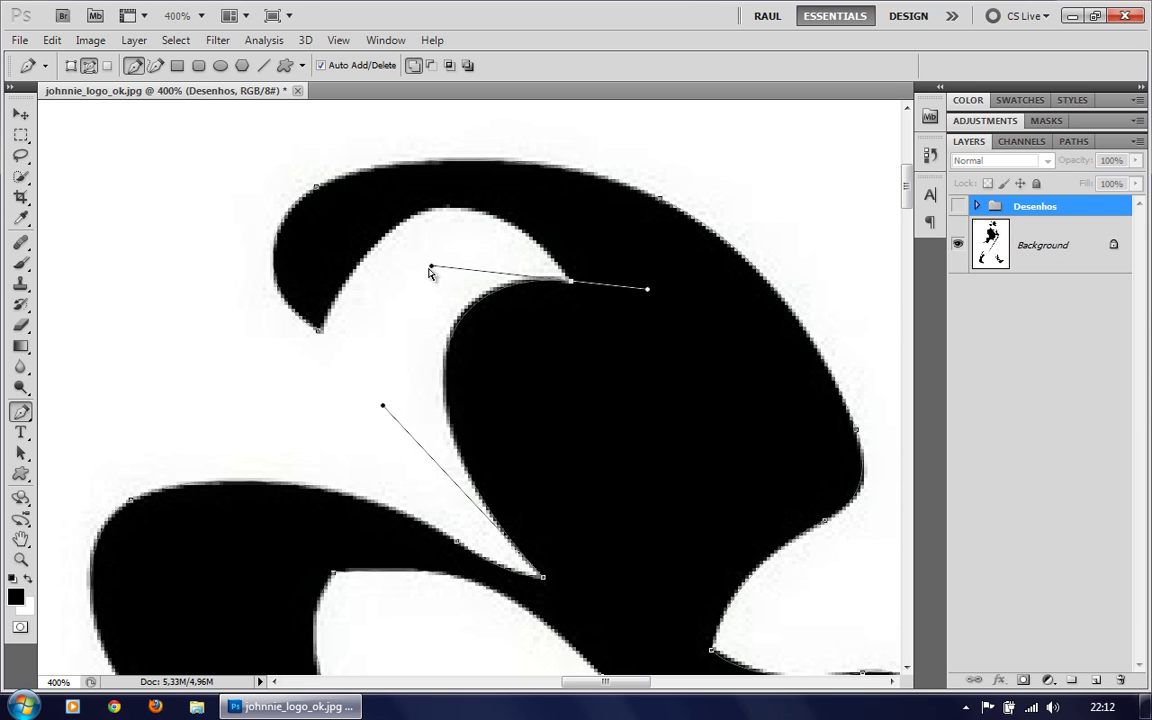
drag(431, 266, 428, 262)
drag(385, 408, 386, 405)
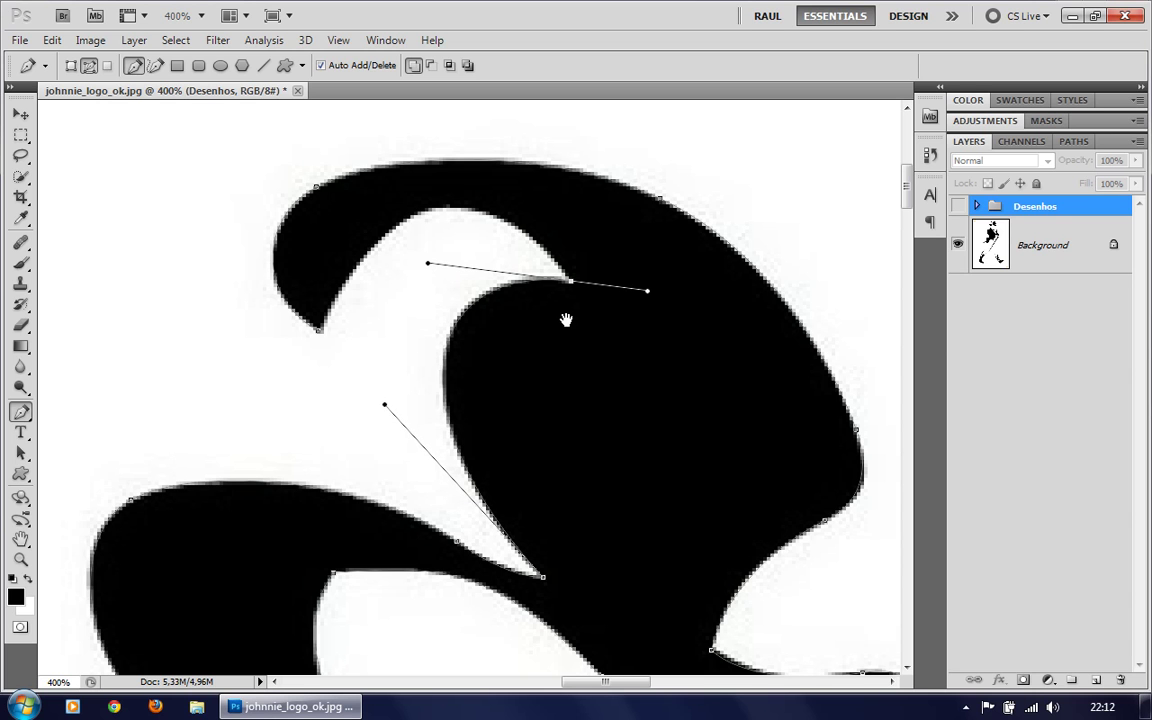
drag(566, 320, 575, 349)
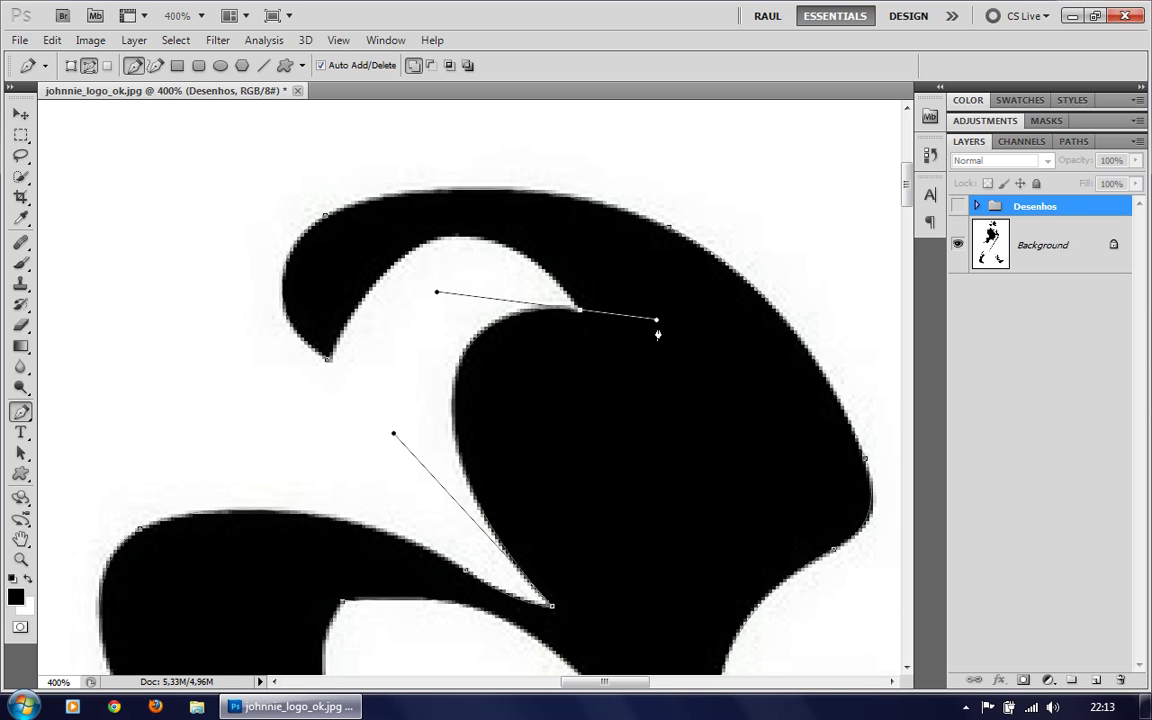
drag(657, 321, 524, 221)
Close the hat path at its starting anchor and reshape the closing curves along the brim's inner edge.
click(328, 363)
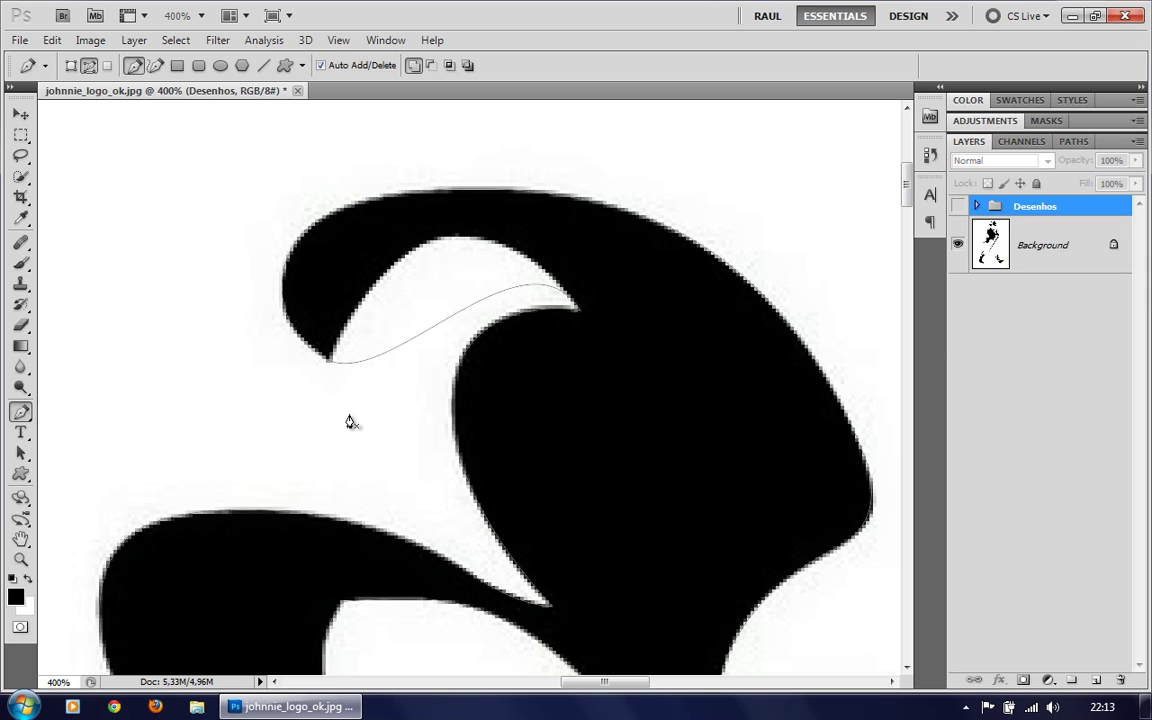
ctrl+click(366, 366)
mouse_move(389, 394)
mouse_down()
mouse_move(378, 265)
mouse_move(400, 205)
mouse_up()
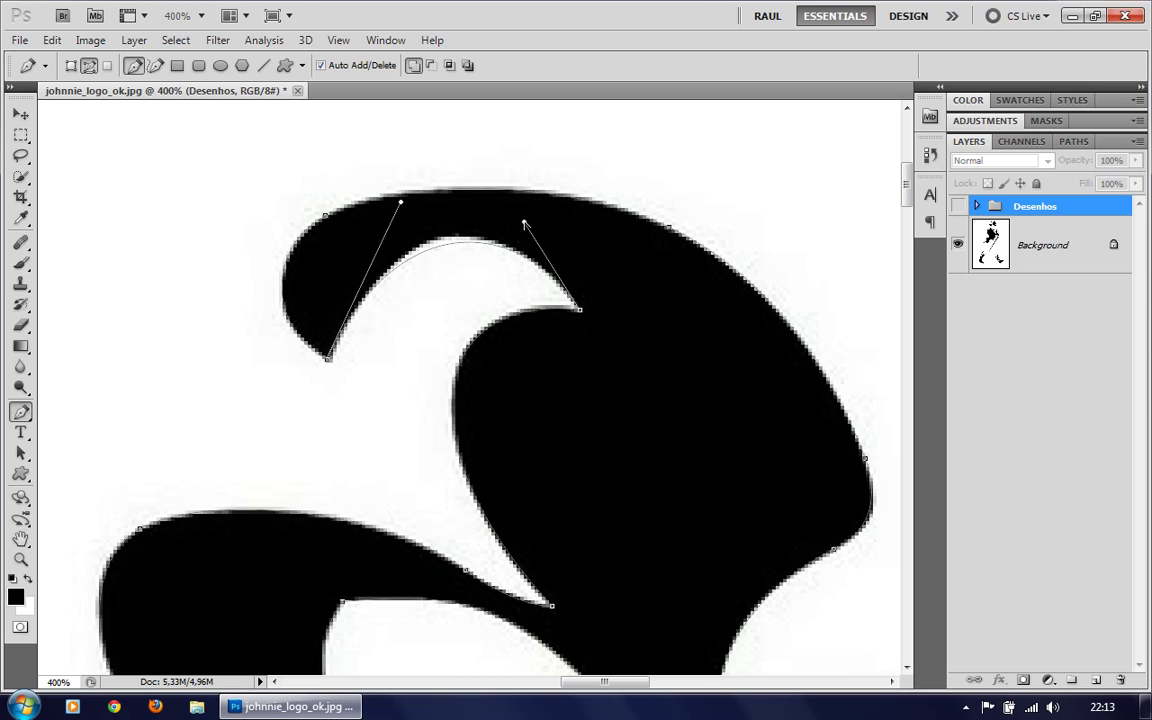
drag(523, 222, 507, 210)
ctrl+click(327, 363)
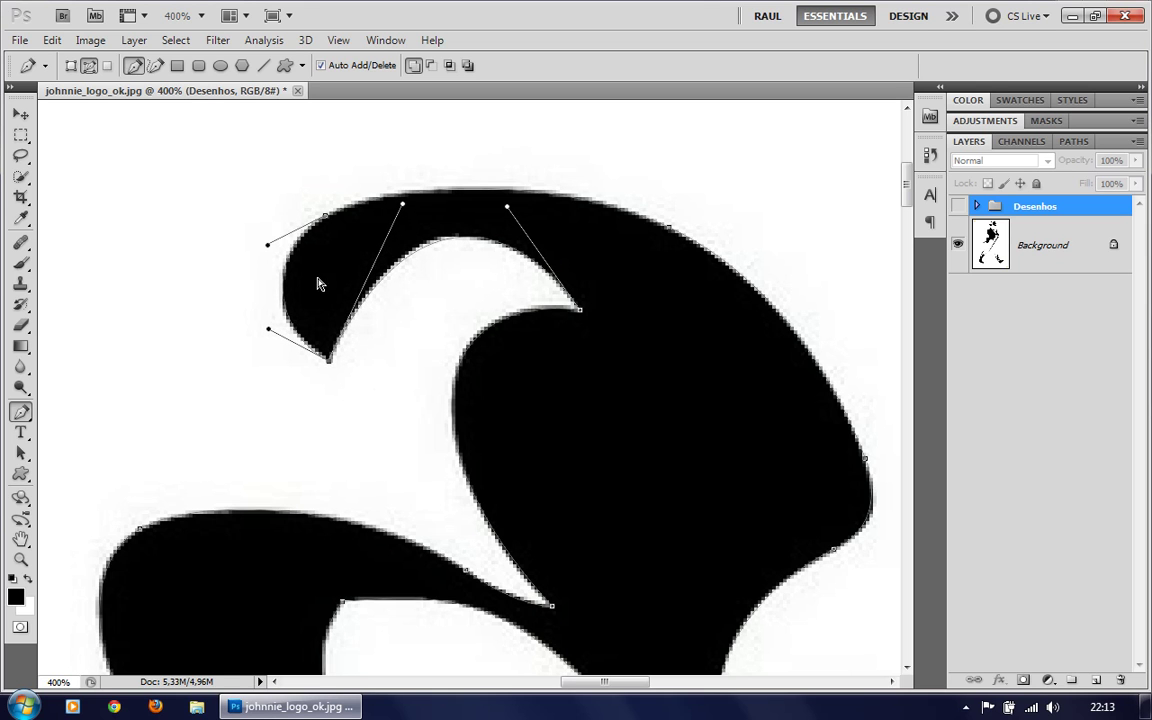
drag(402, 204, 395, 202)
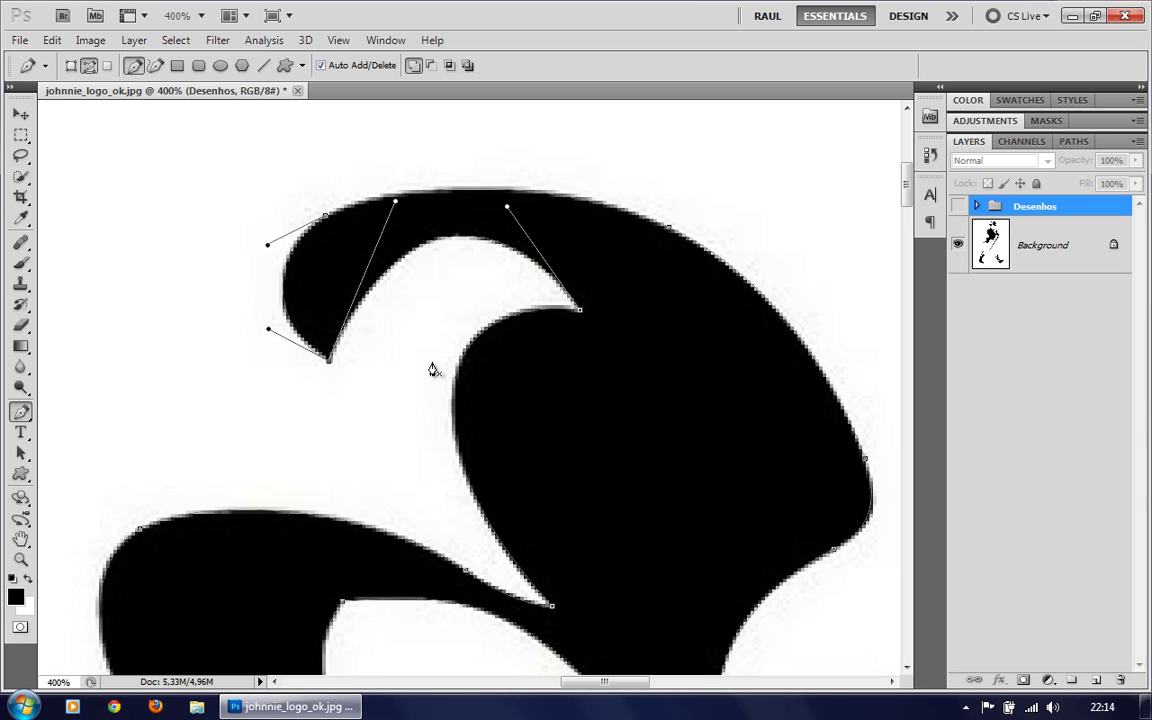
key(ctrl+minus)
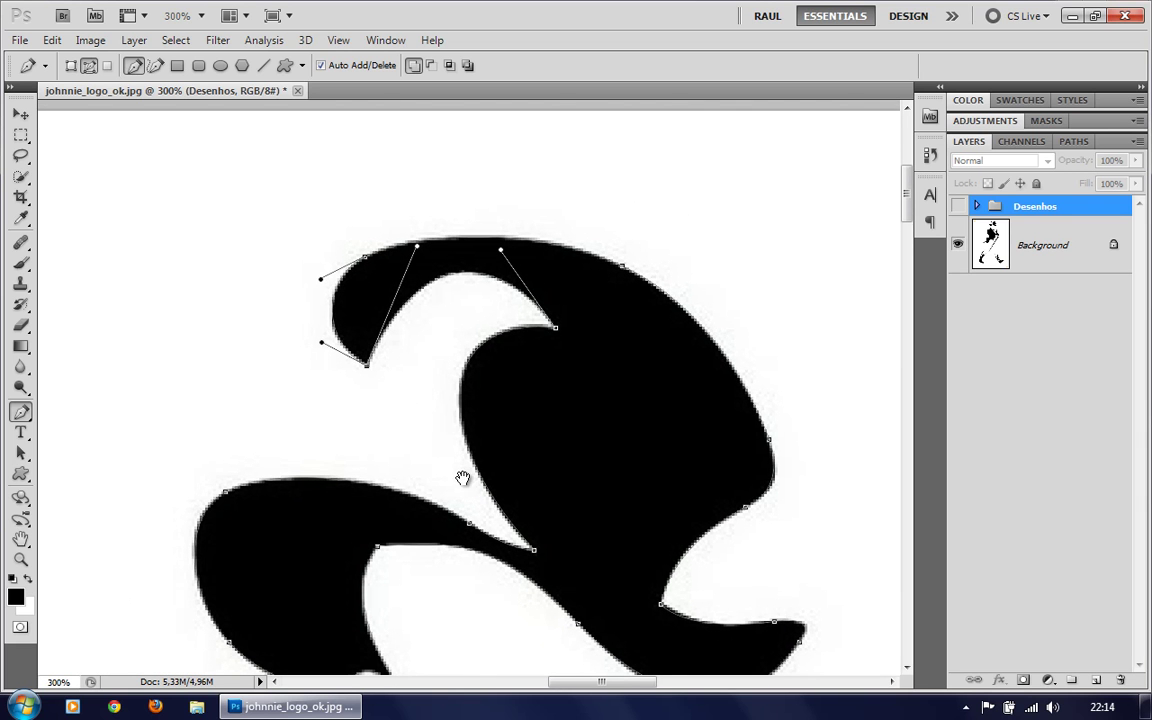
Switch to the Path Selection tool and show the Paths list with the hat as Work Path.
drag(463, 478, 441, 386)
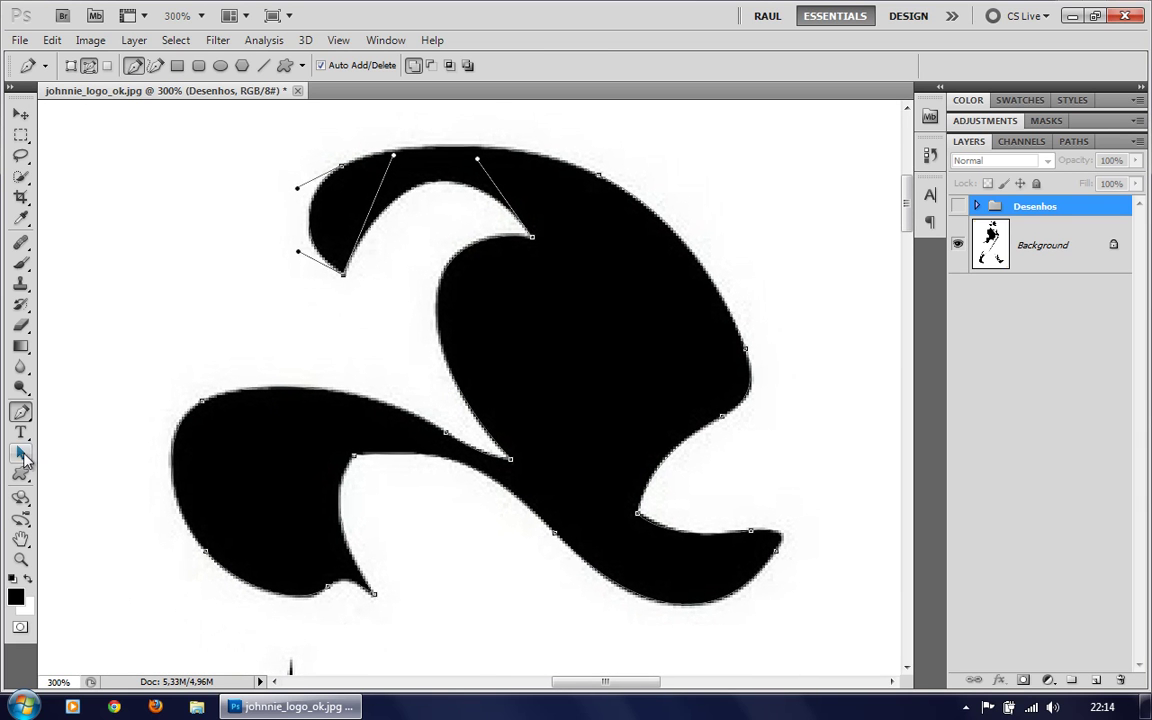
click(21, 454)
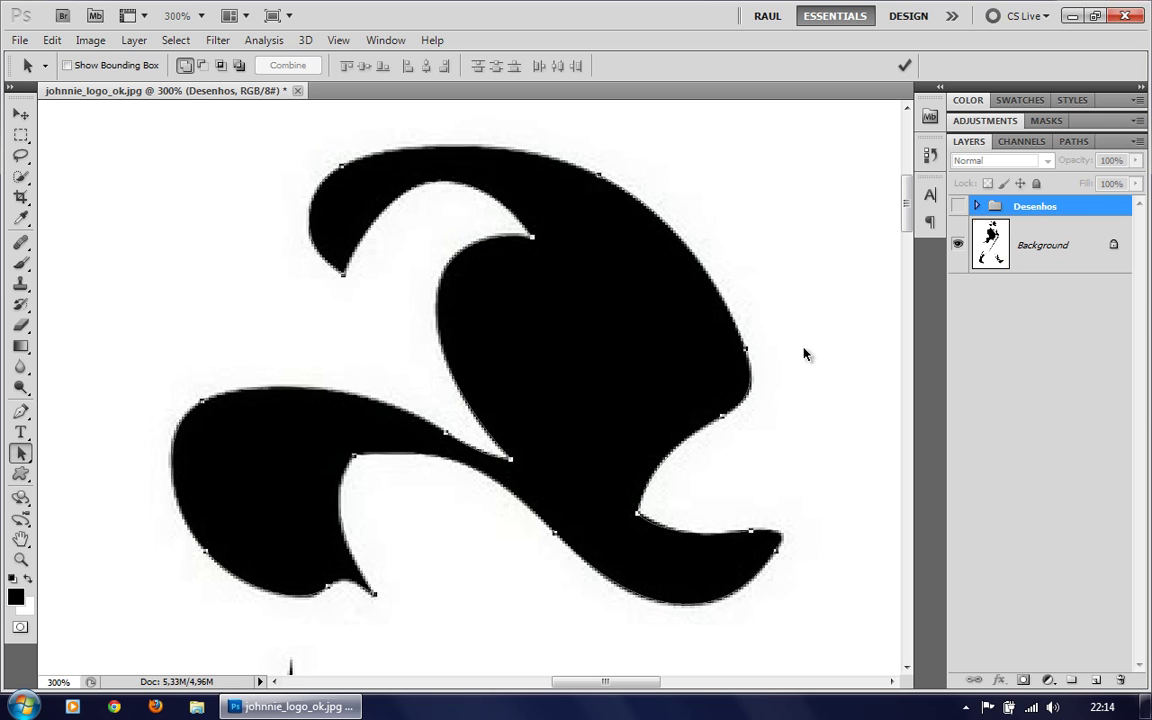
click(1075, 143)
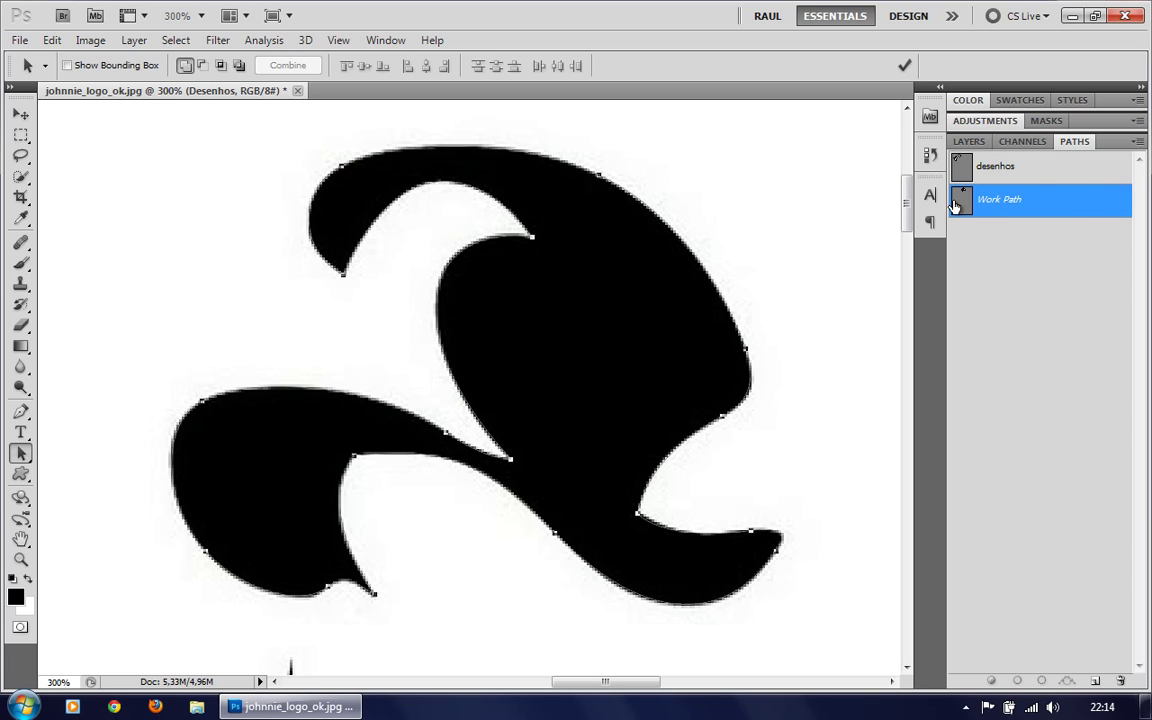
Save the Work Path as 'chapéu', then deselect it on the canvas.
click(1138, 145)
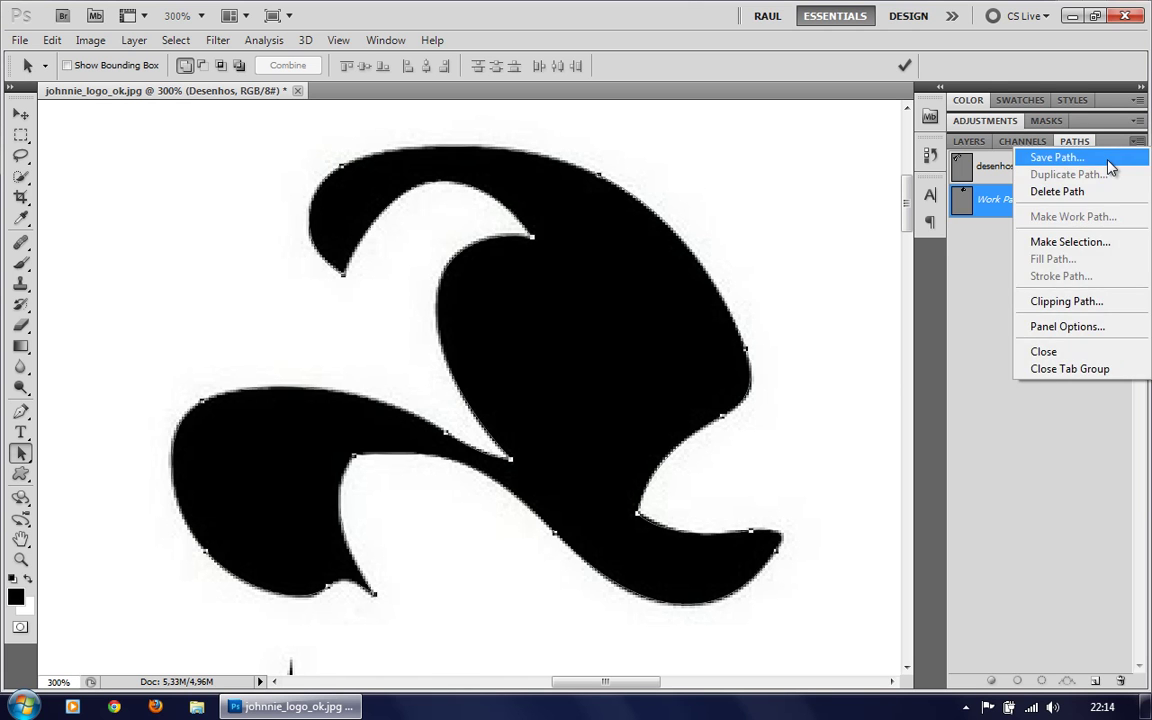
click(1105, 160)
text(chapéu)
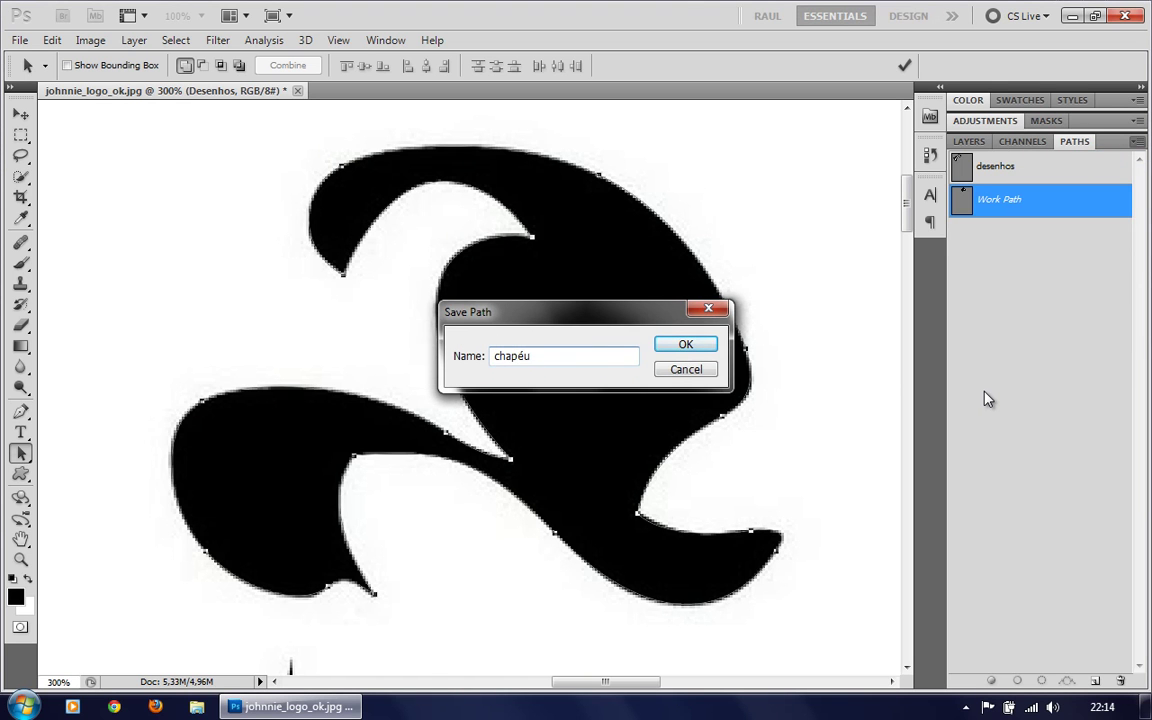
key(Return)
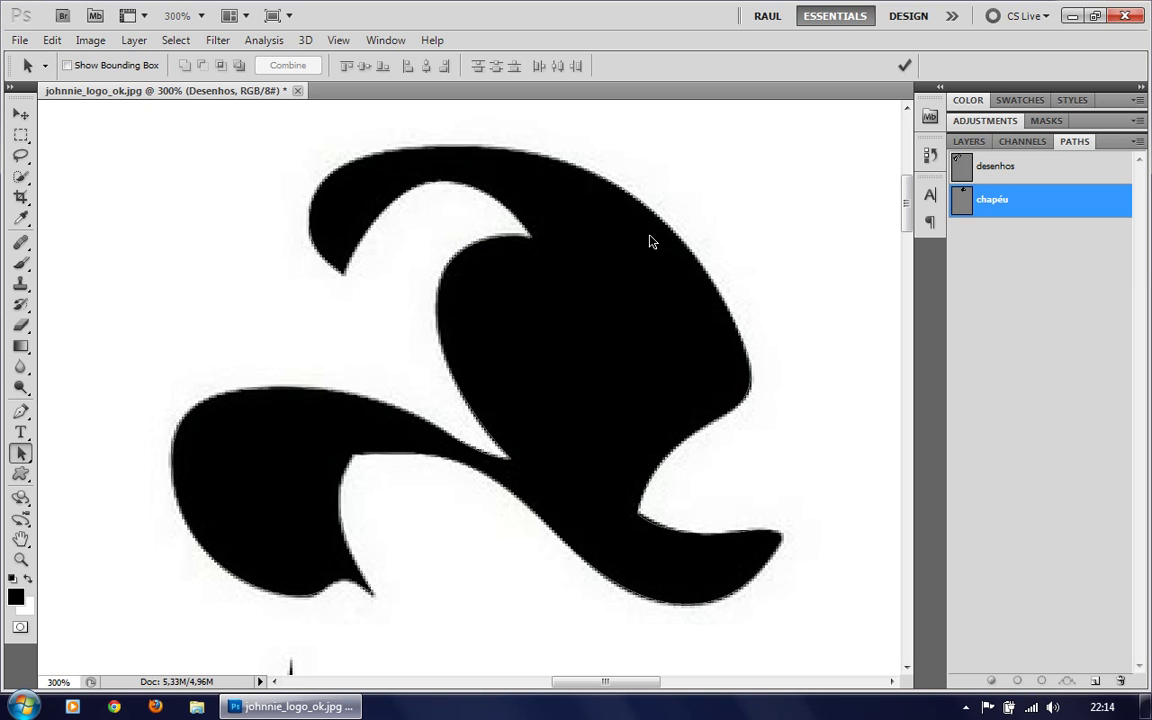
click(618, 188)
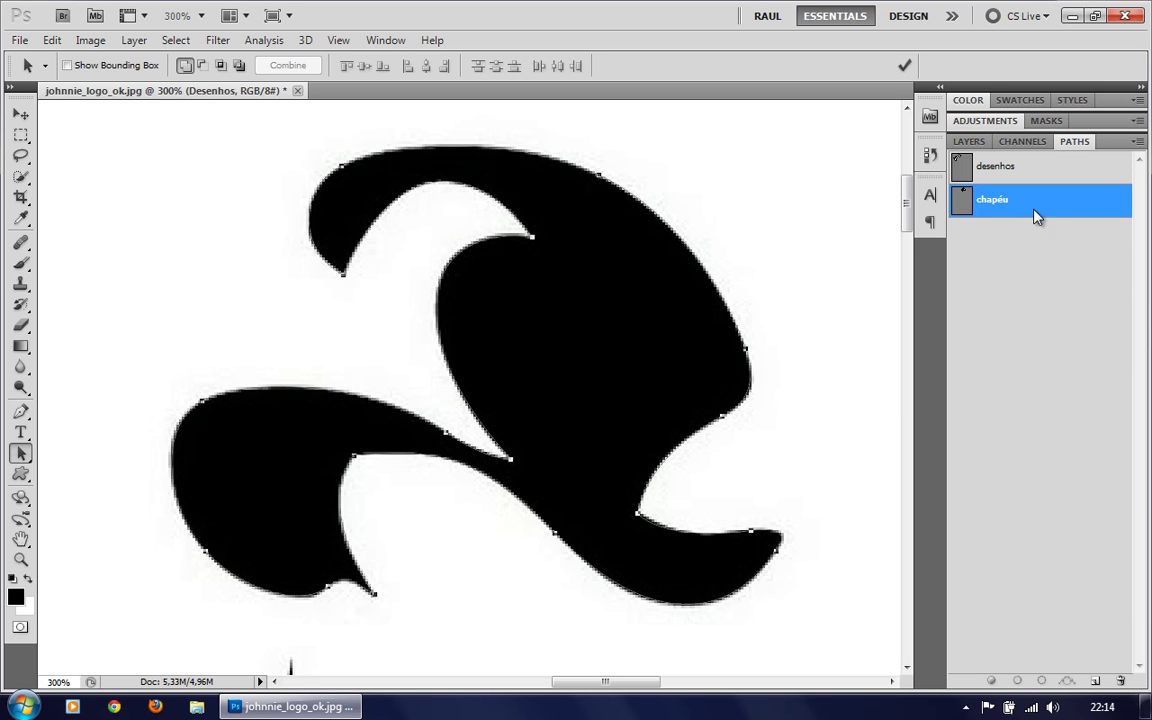
key(Escape)
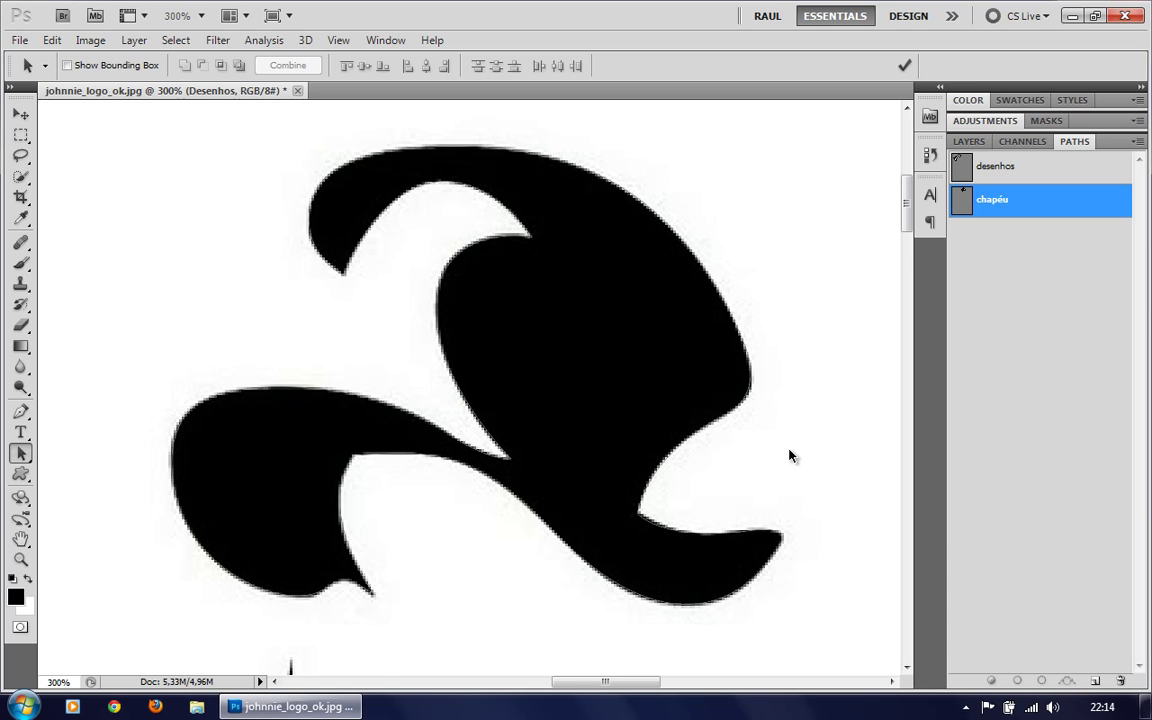
Zoom out to 100%, centre the figure, and make the Background layer active.
key(ctrl+minus)
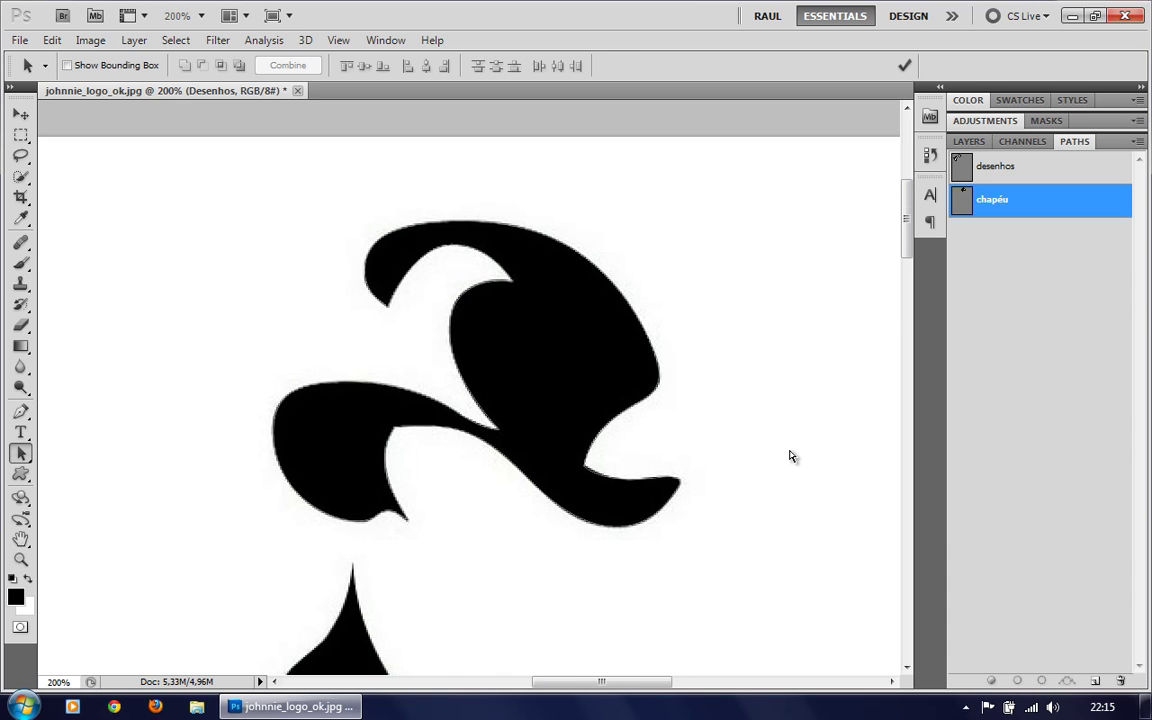
key(ctrl+minus)
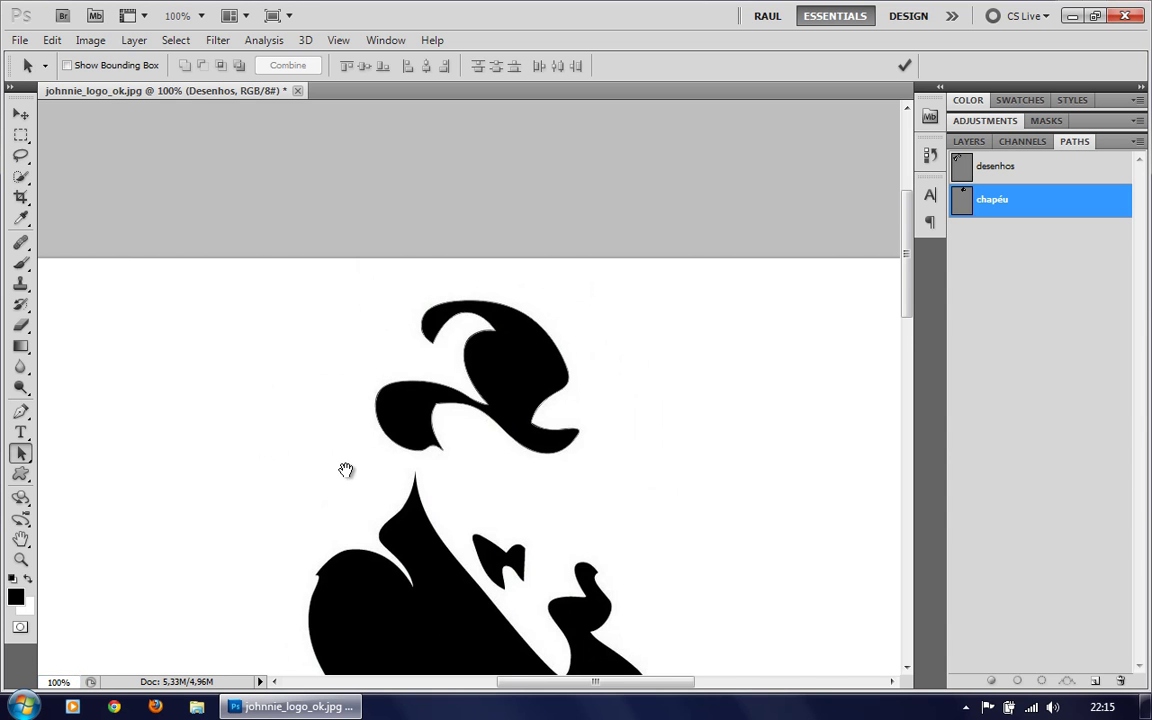
drag(345, 470, 455, 378)
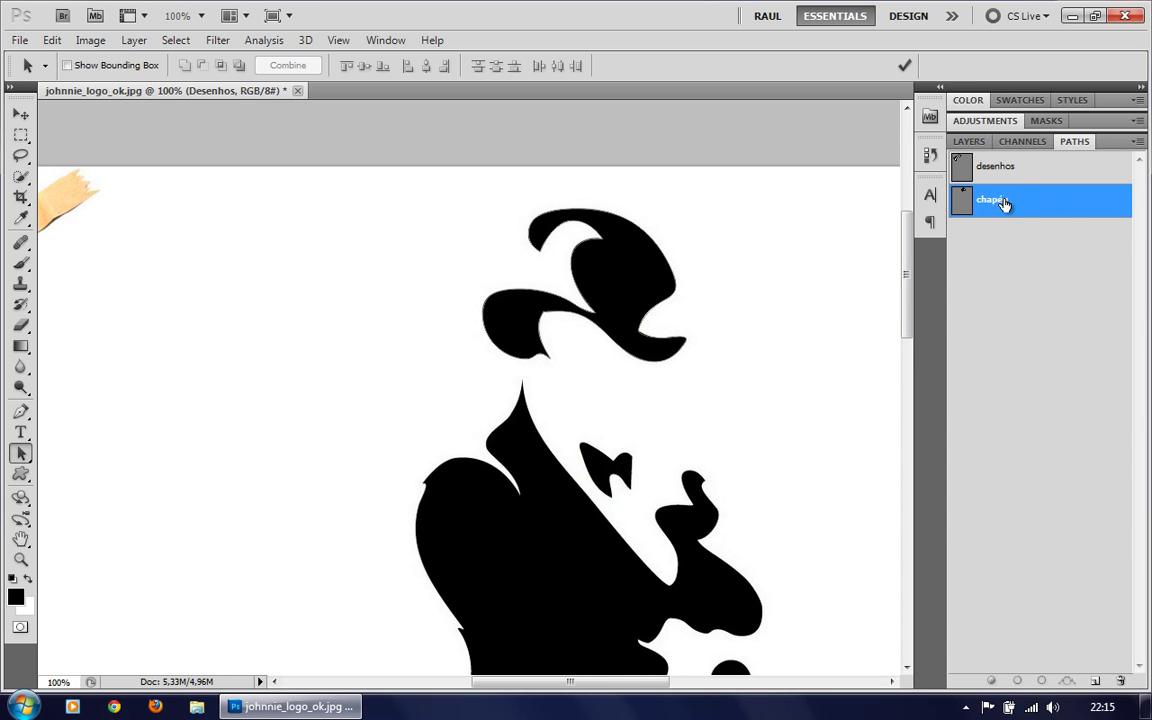
click(970, 143)
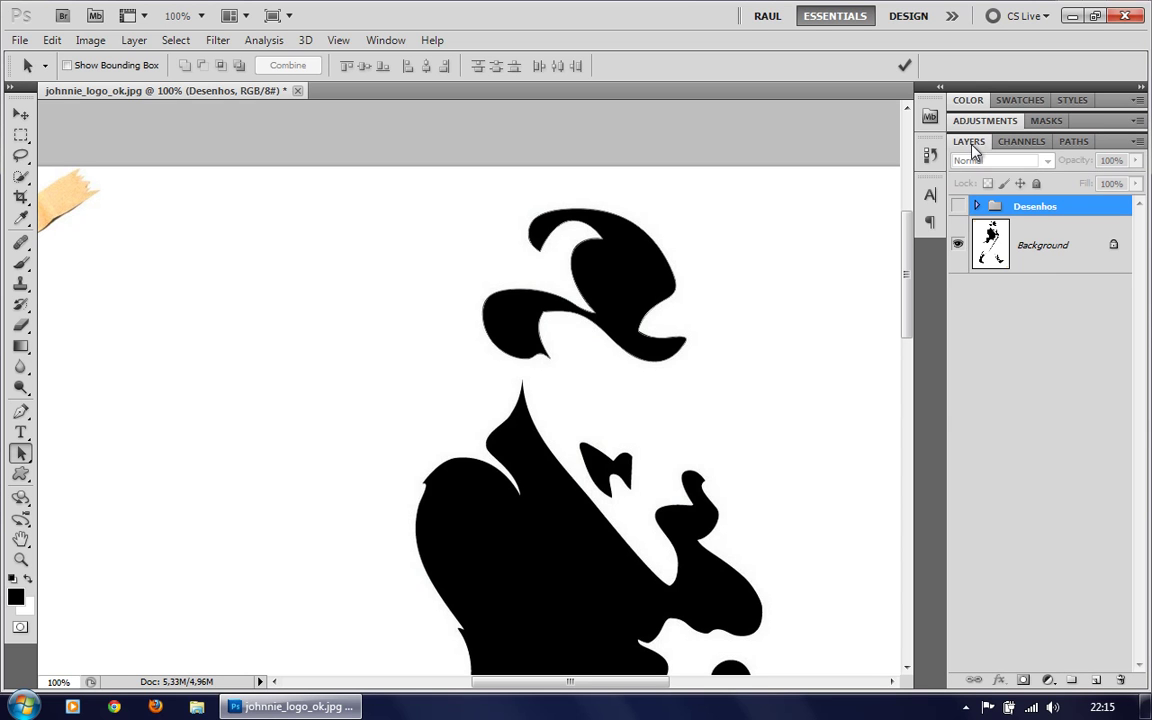
click(1043, 268)
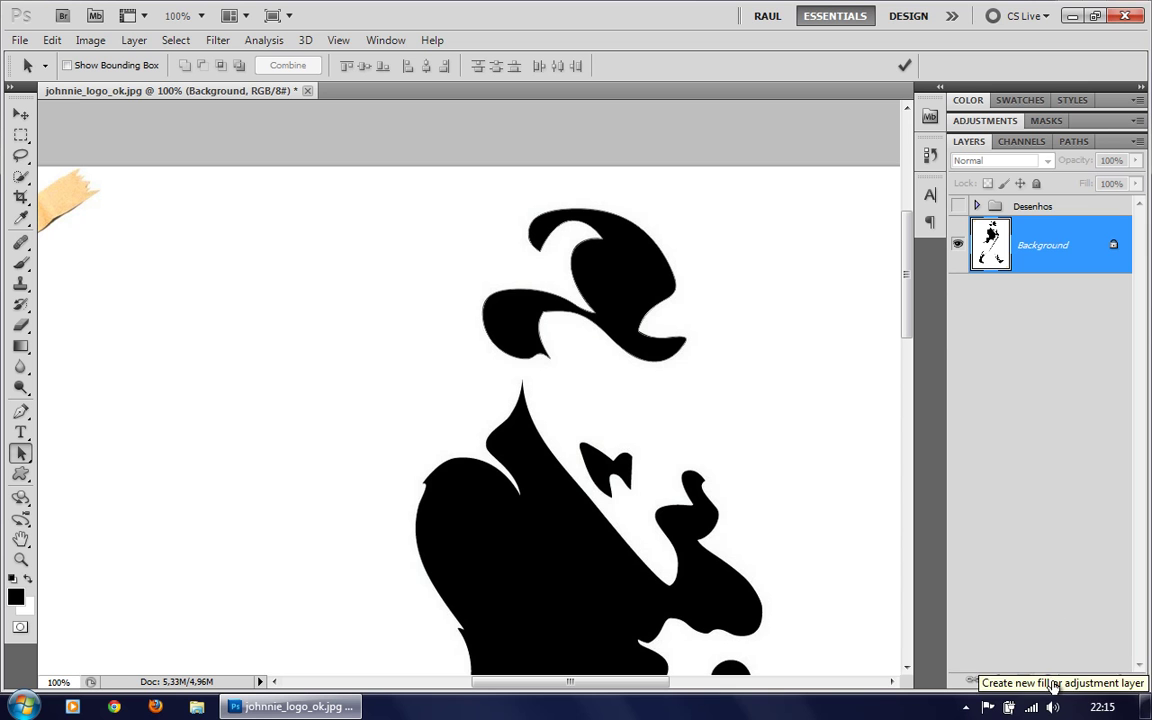
Add a pure red (#ff0000) Solid Color fill layer shaped by the chapéu path.
click(1052, 686)
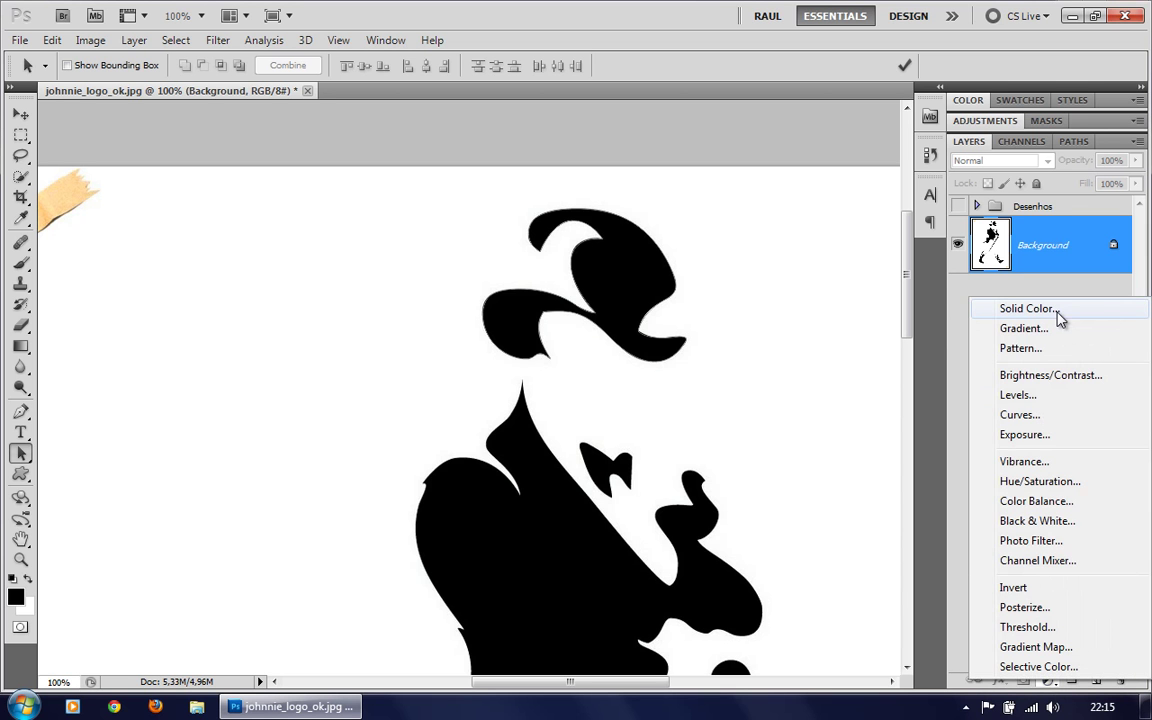
click(1057, 312)
drag(690, 266, 617, 347)
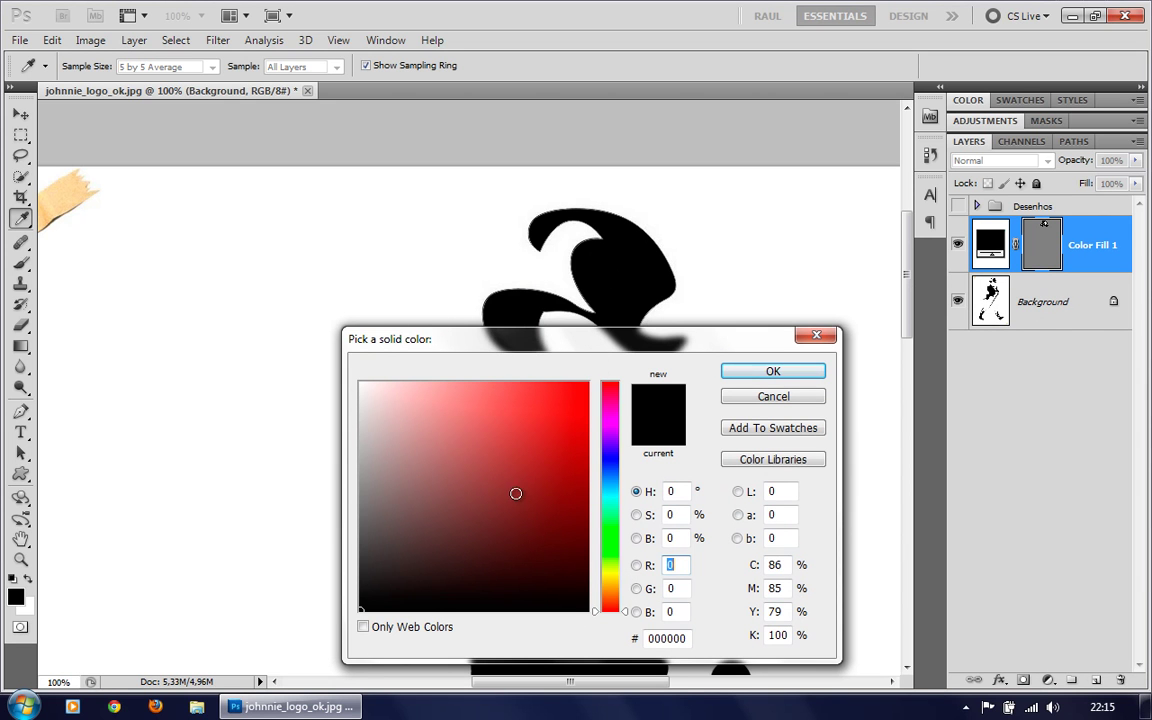
drag(562, 429, 592, 380)
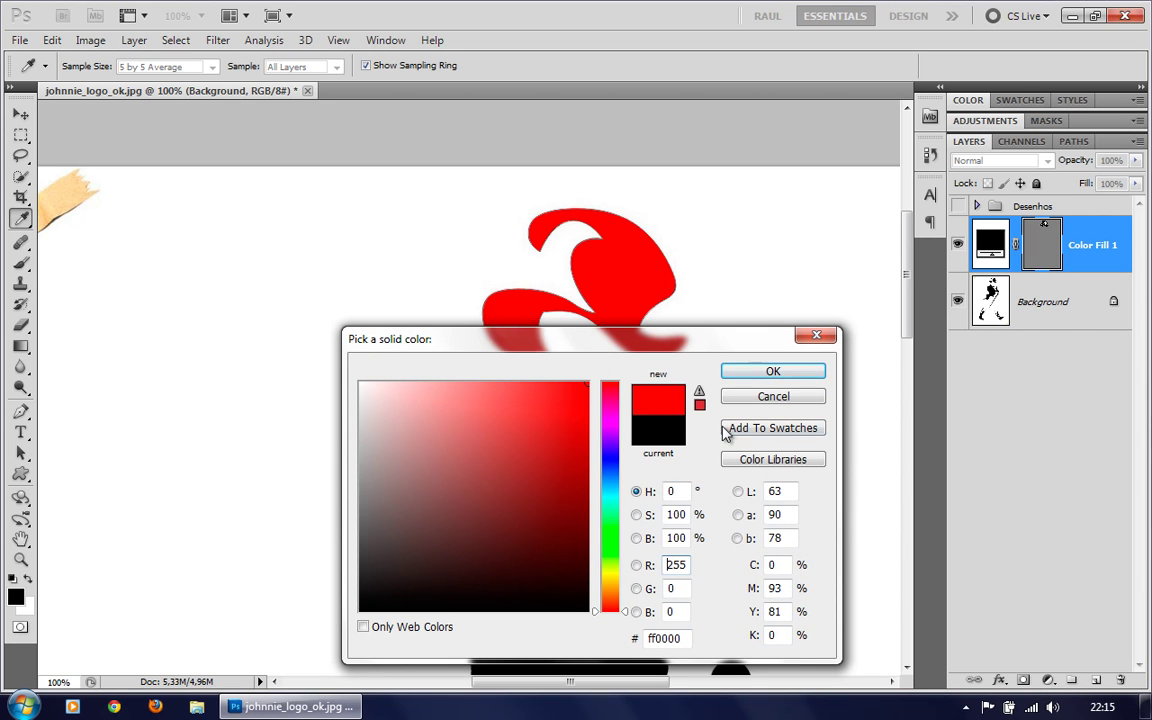
click(773, 372)
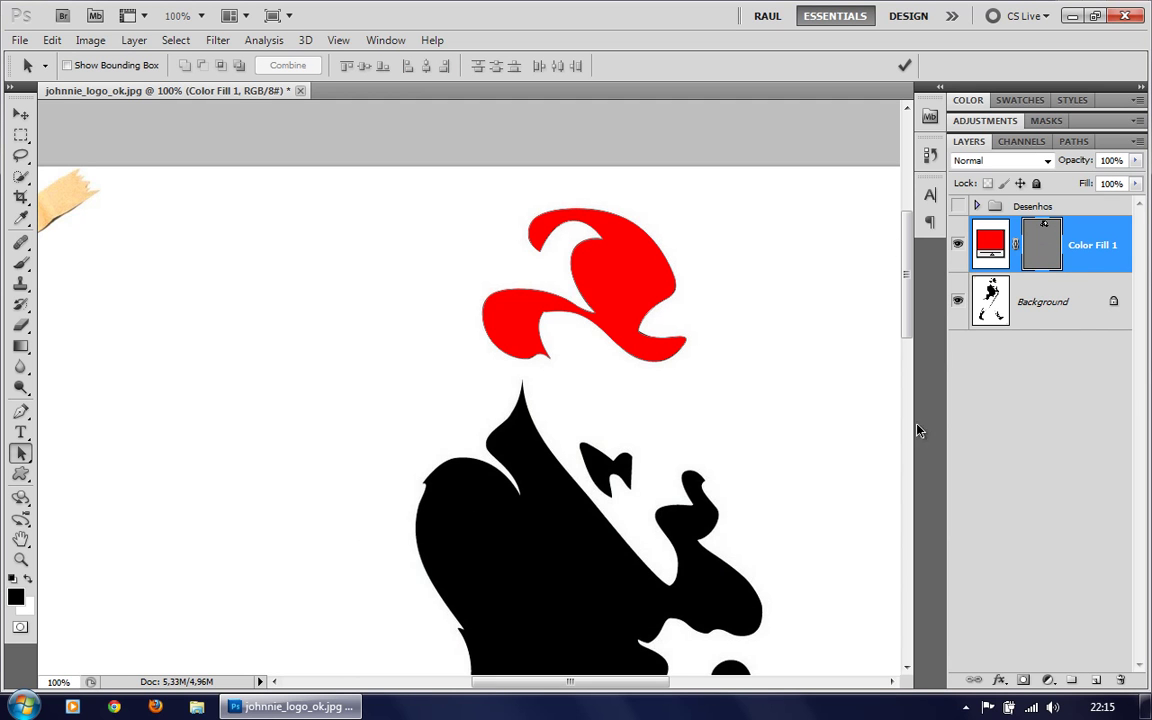
Move the red hat left of the black original and zoom in to 200%.
click(18, 116)
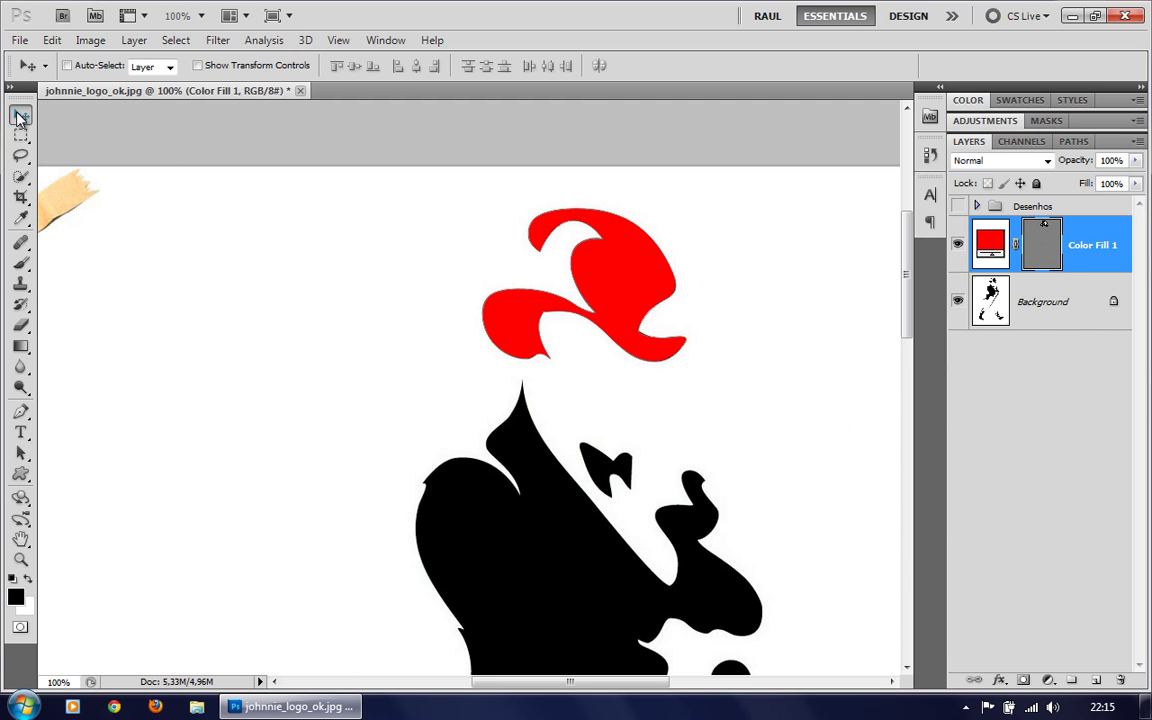
drag(635, 305, 387, 302)
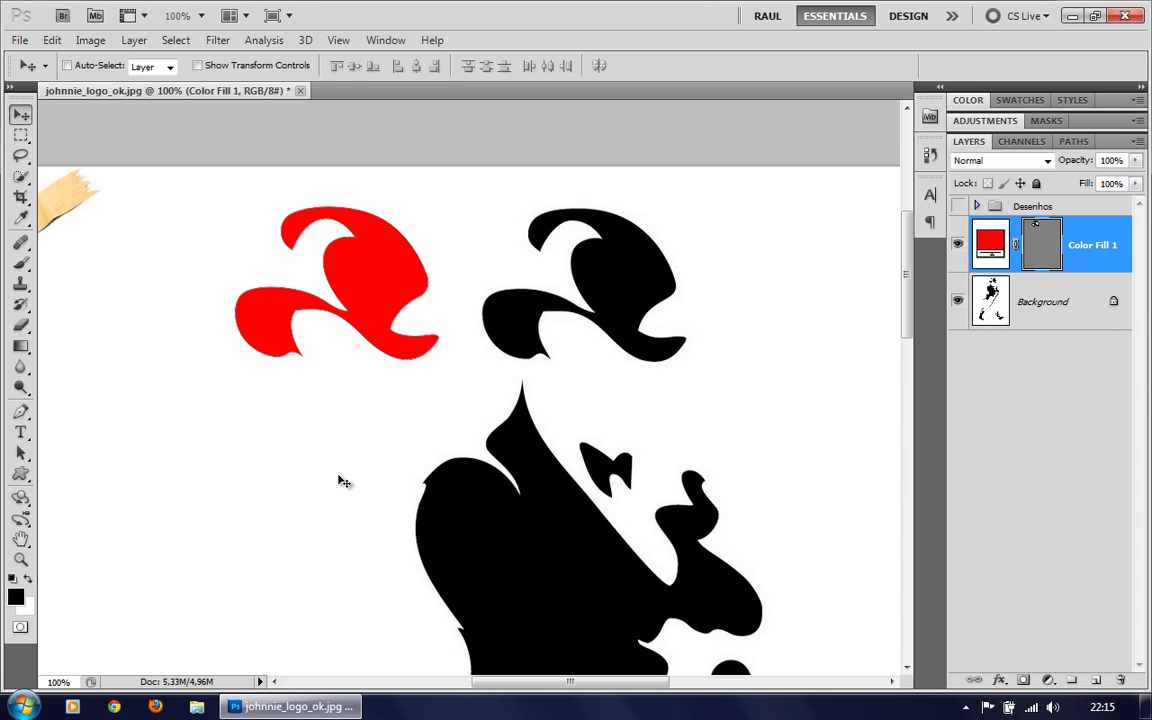
ctrl+click(367, 305)
ctrl+click(347, 254)
ctrl+alt+click(368, 314)
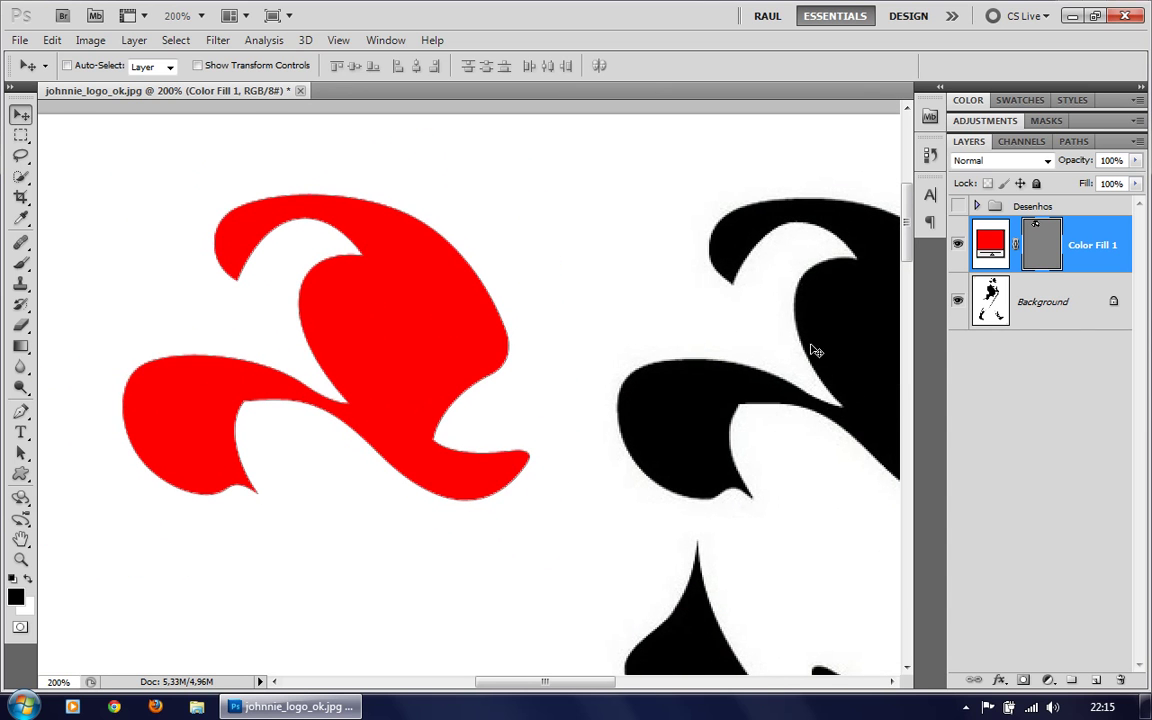
drag(764, 298, 563, 298)
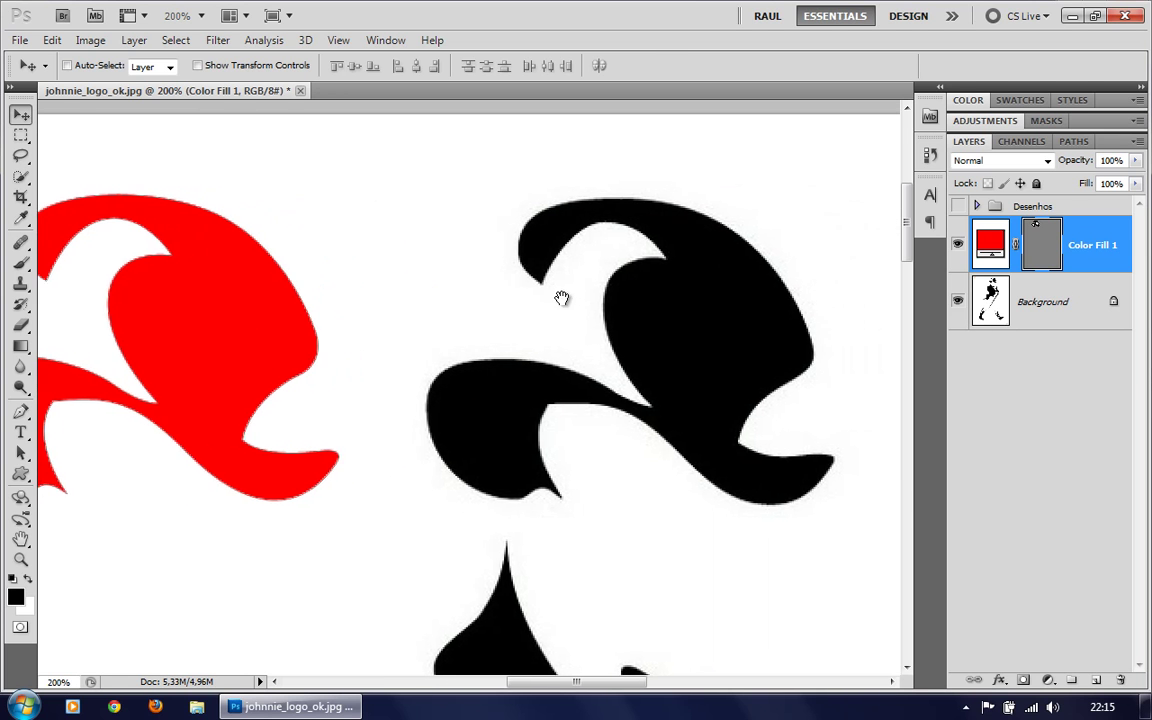
Select the chapéu path and inspect its anchors and handles with the Direct Selection tool.
click(1072, 142)
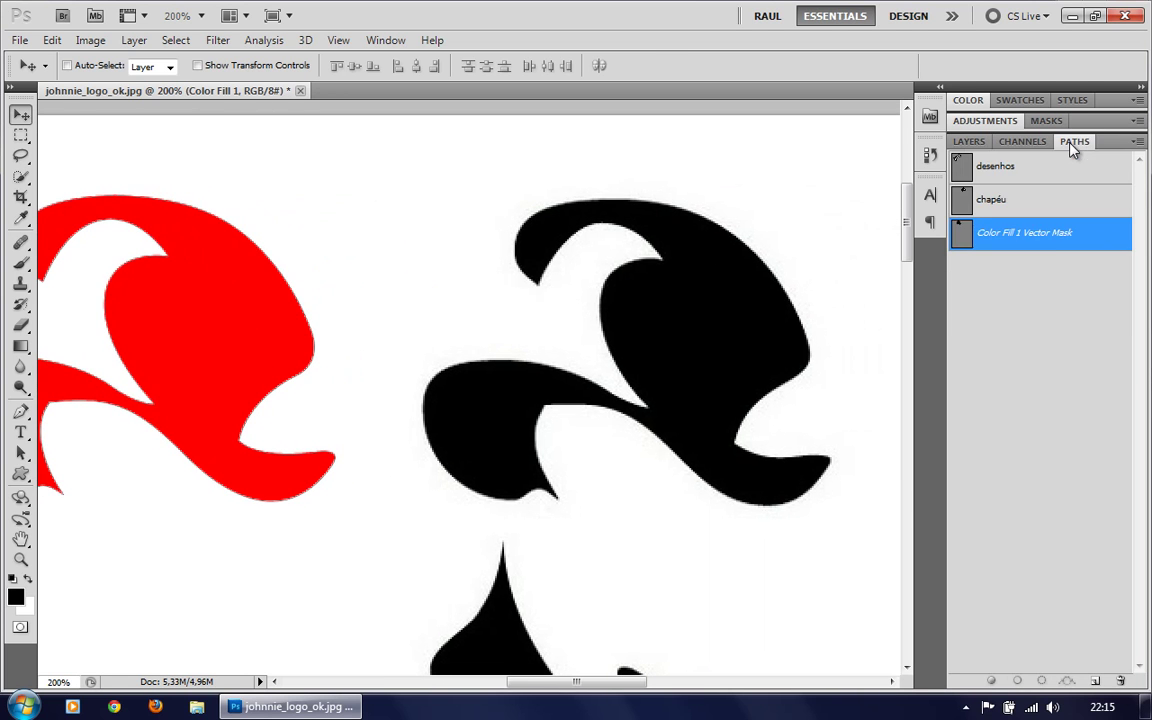
click(1019, 204)
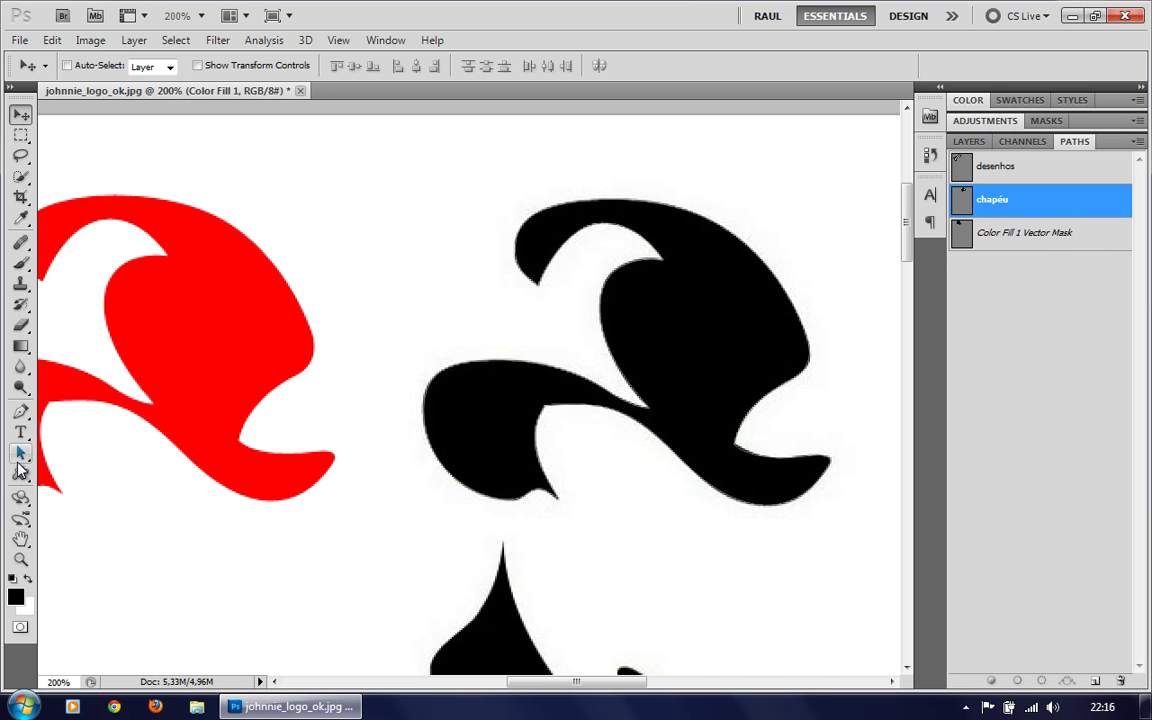
drag(22, 460, 100, 465)
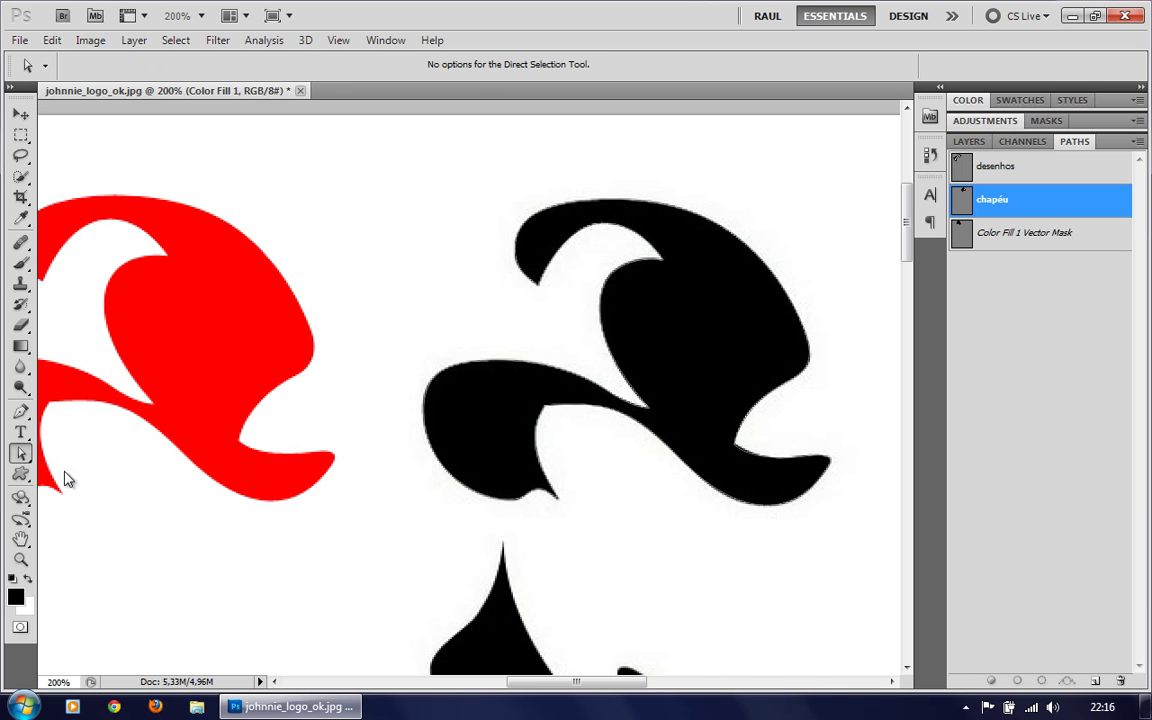
click(430, 394)
click(487, 369)
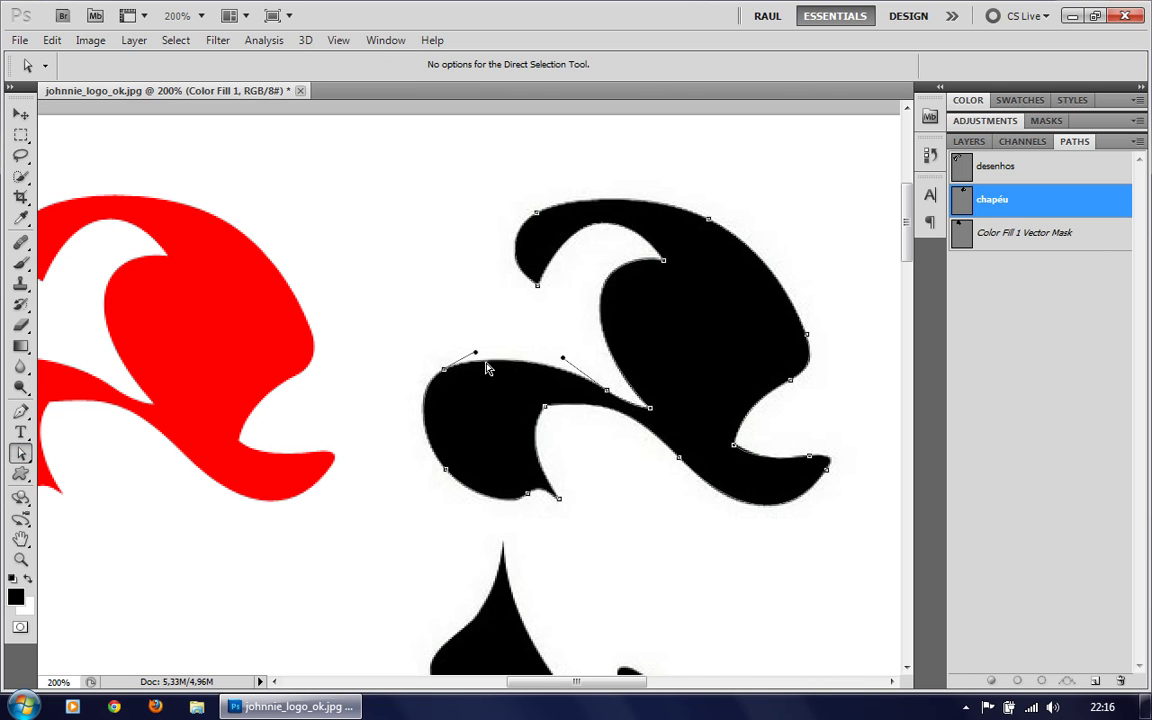
click(517, 263)
click(566, 209)
click(731, 238)
key(shift+a)
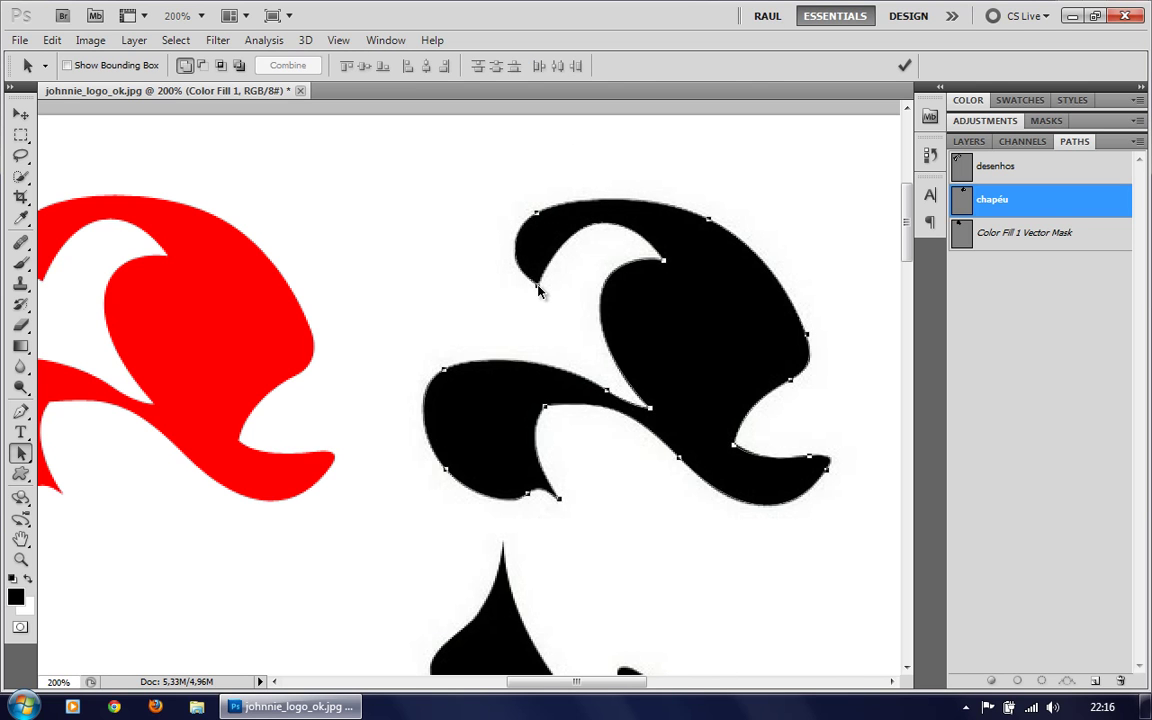
click(538, 290)
Re-check every anchor around the hat outline, from the upper lobe round to the lower-left tip.
right_click(21, 453)
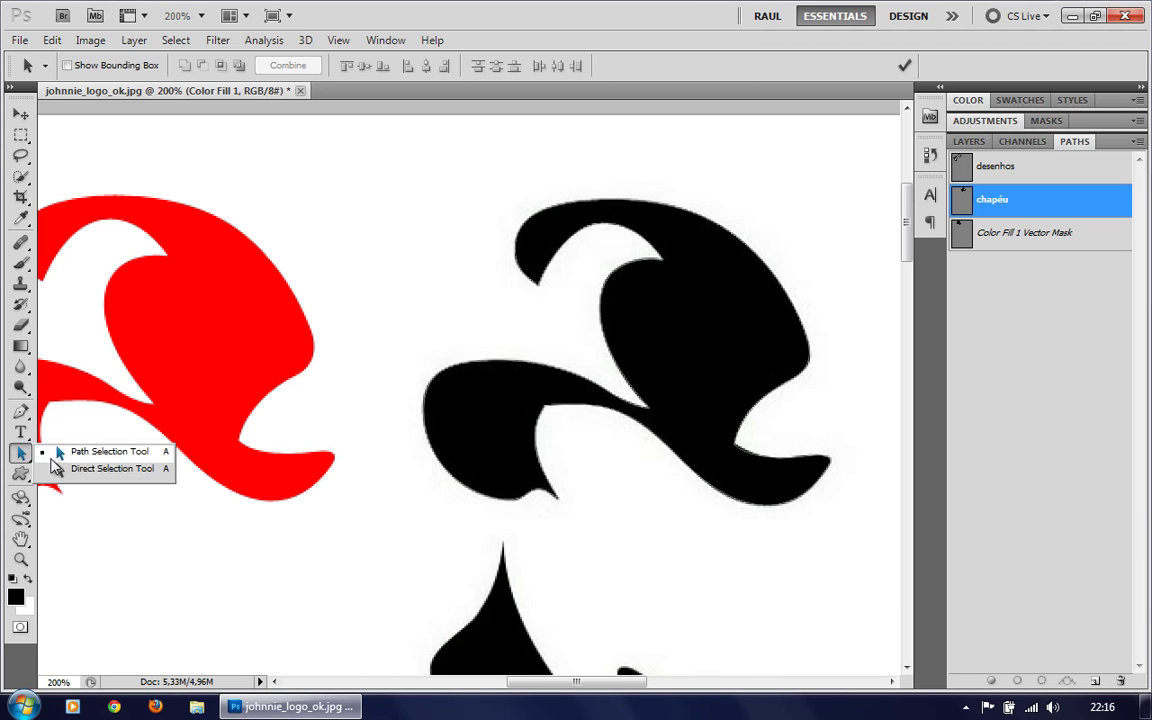
click(55, 466)
click(538, 288)
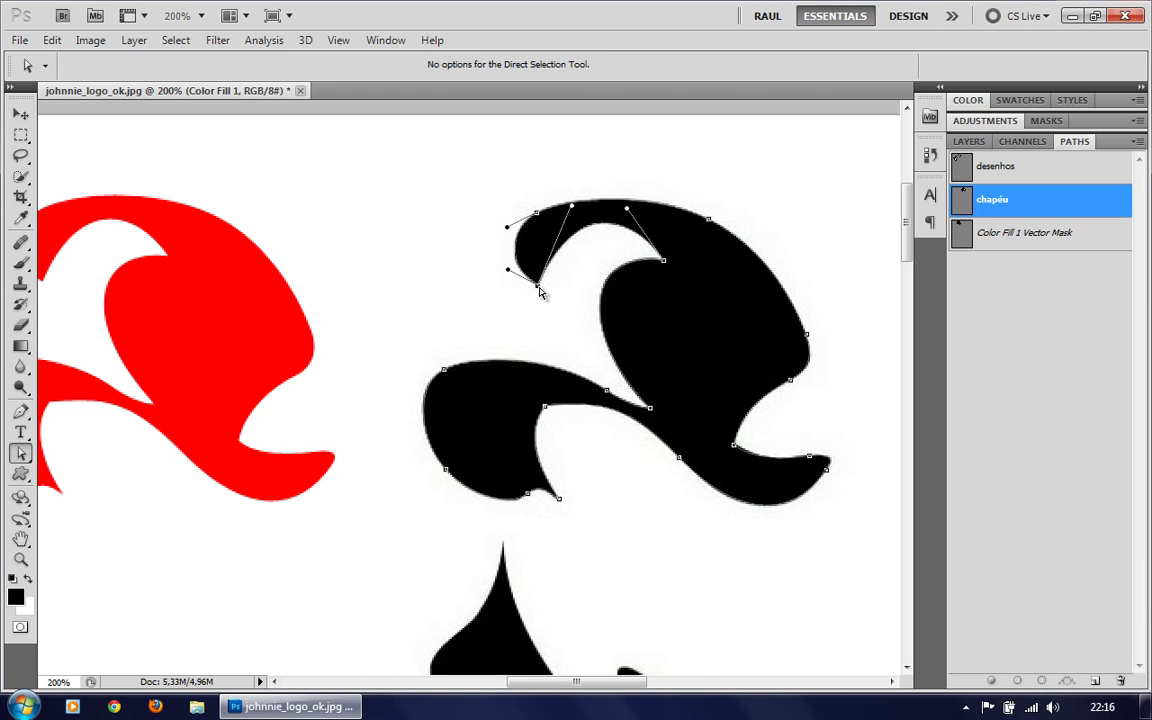
click(517, 262)
click(537, 285)
click(574, 209)
click(709, 223)
click(790, 381)
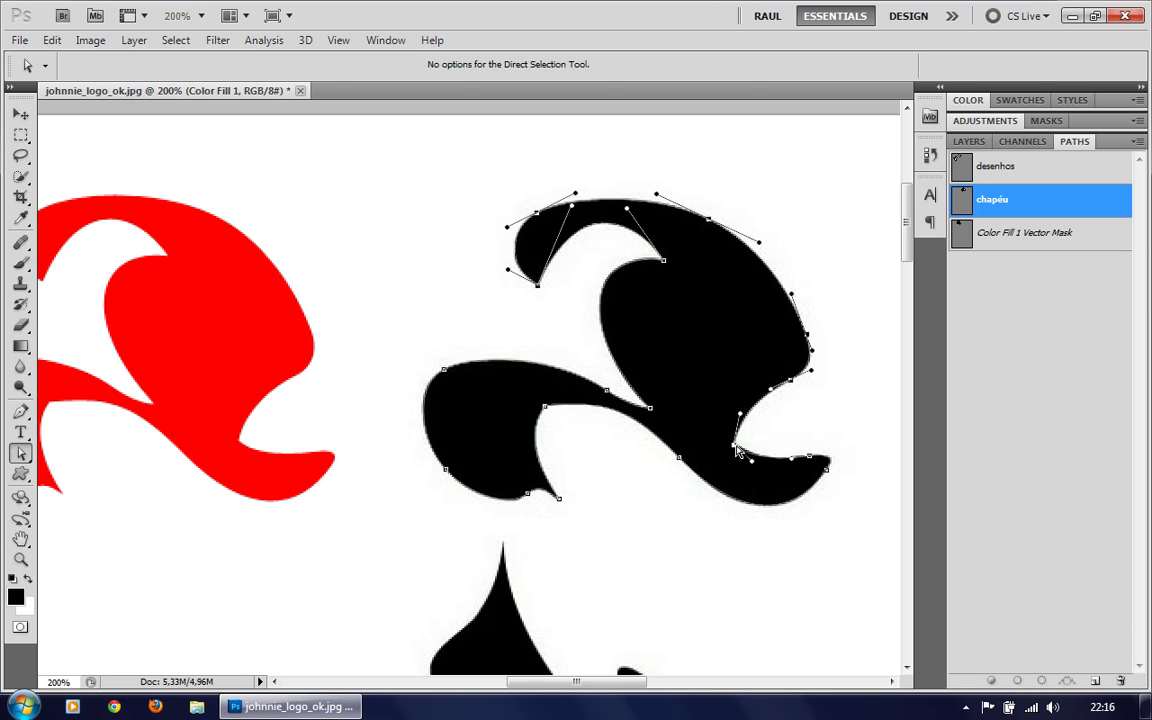
click(826, 469)
click(679, 458)
click(545, 408)
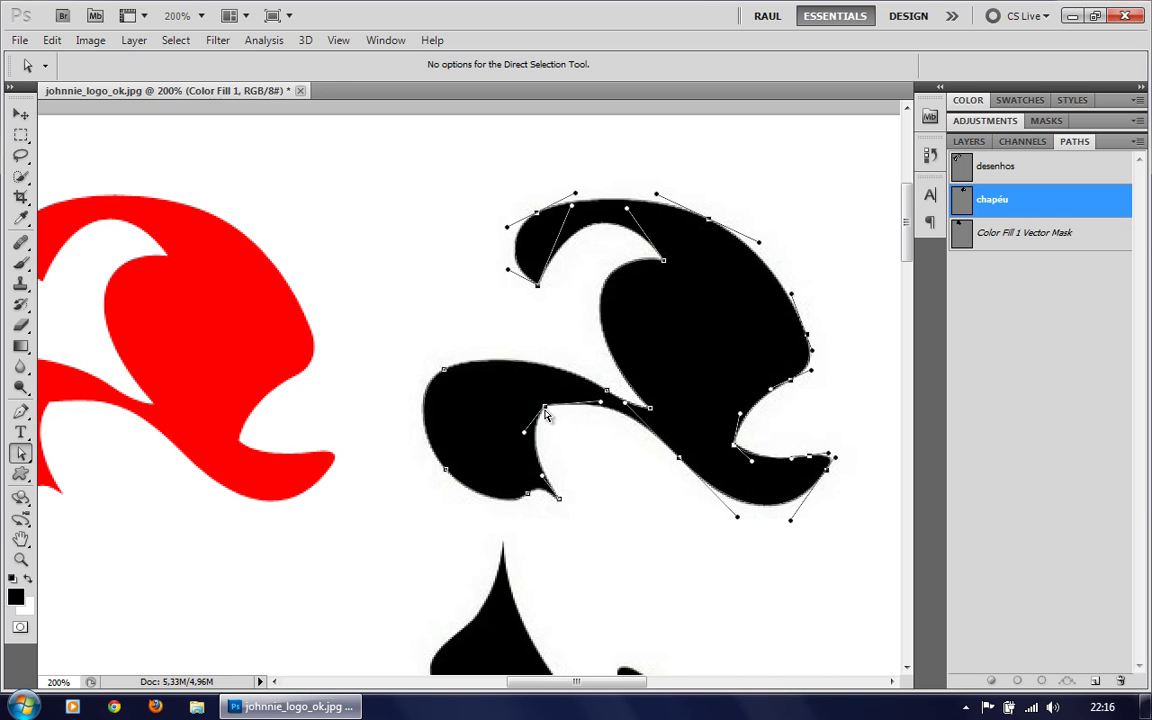
click(526, 494)
click(463, 477)
click(425, 420)
click(537, 363)
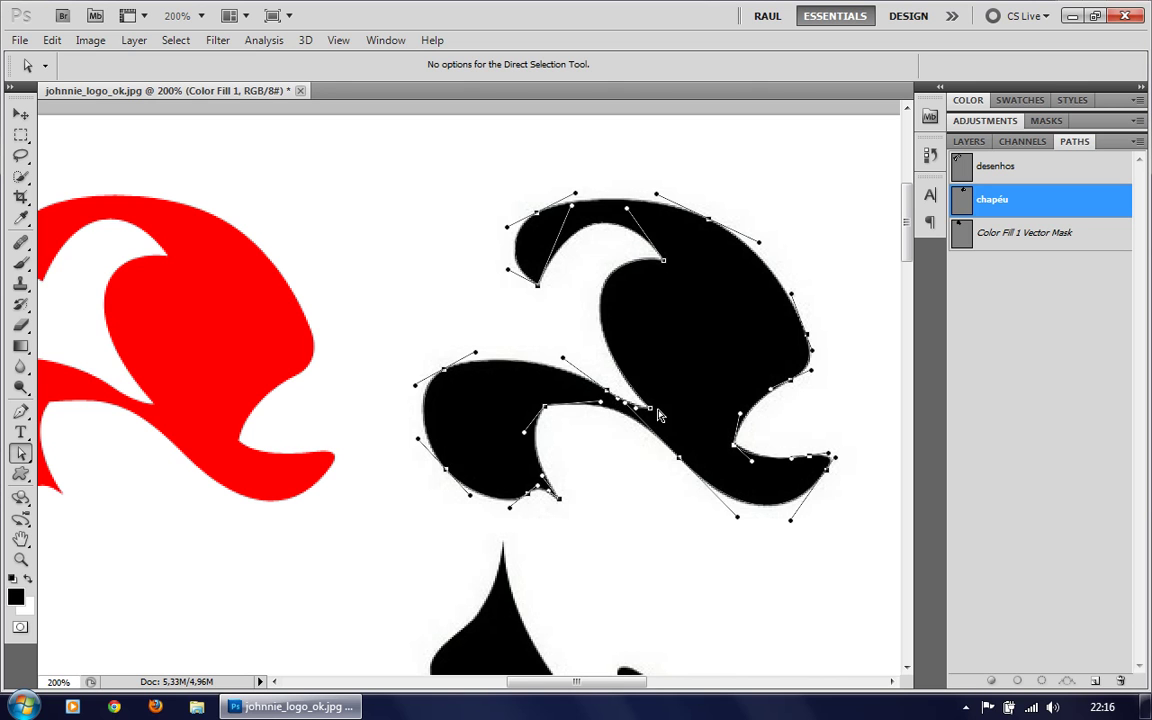
click(601, 325)
Inspect the Color Fill 1 vector mask outline, then go back to the layers list.
click(373, 321)
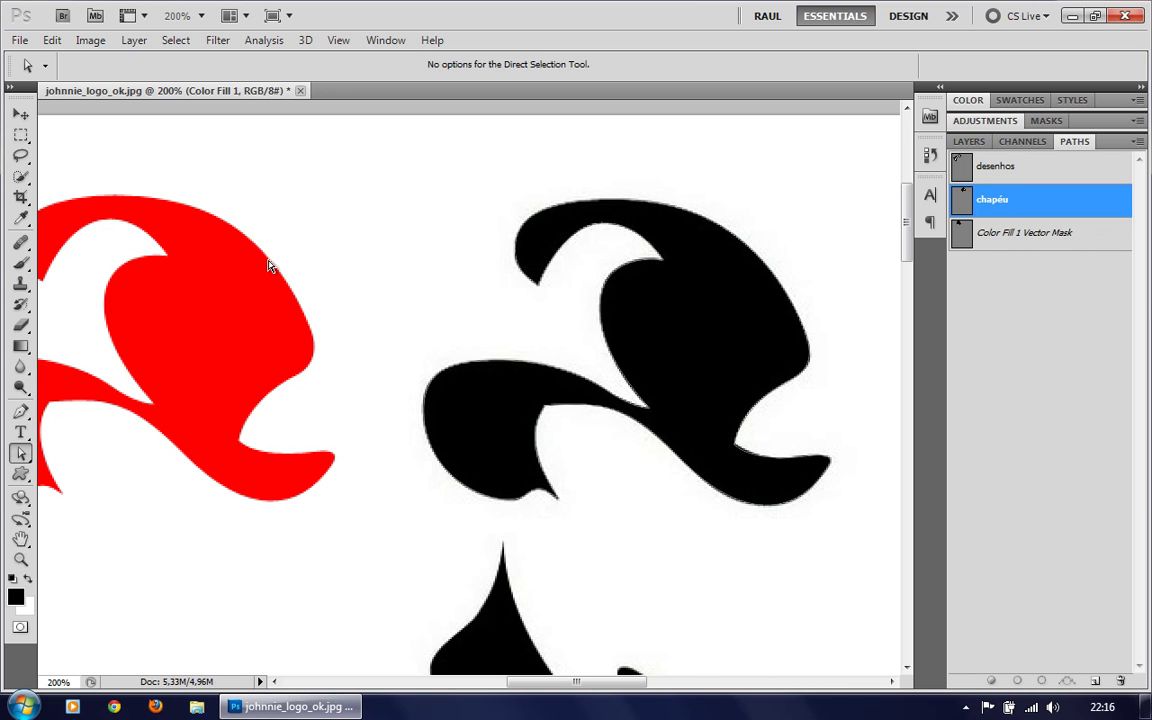
click(1010, 240)
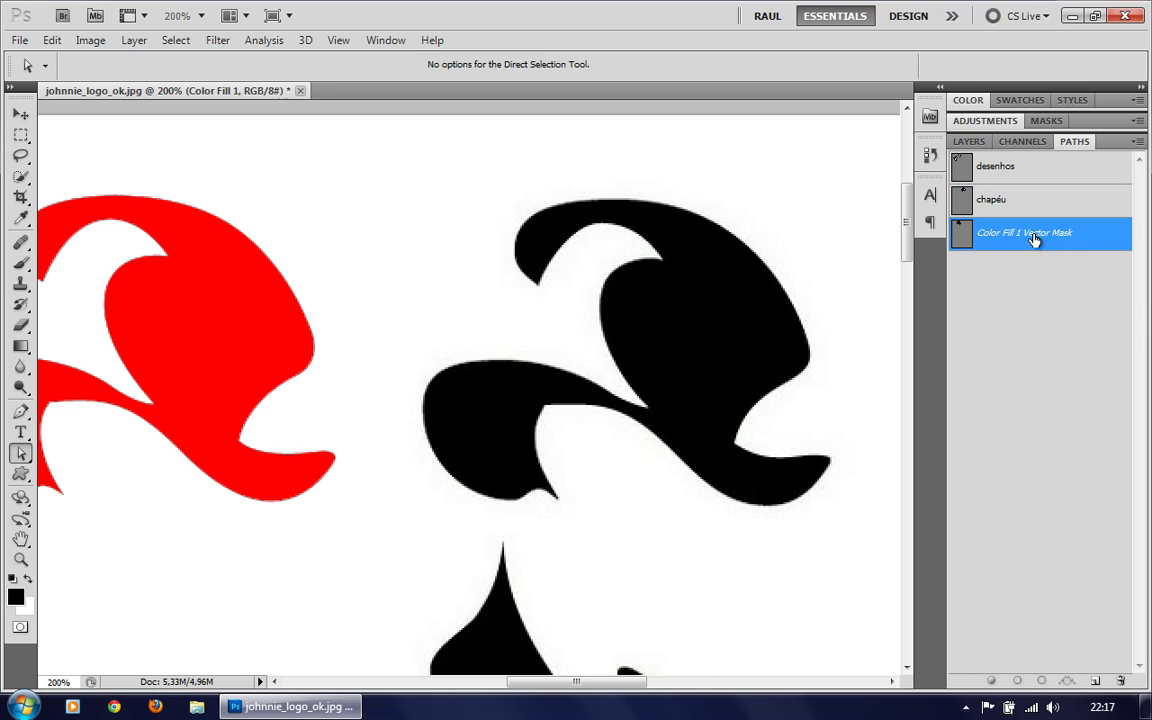
click(252, 248)
click(970, 141)
Return to the layers list, zoom out to 100% and pan to the page's top-left.
click(336, 398)
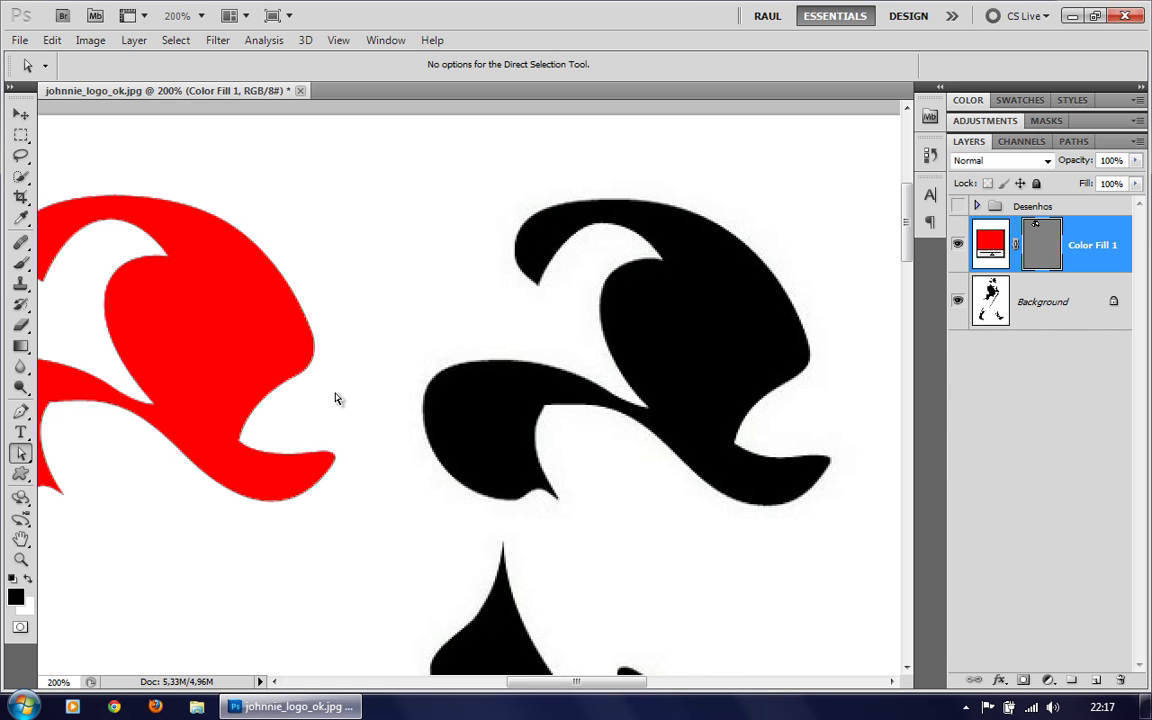
key(ctrl+minus)
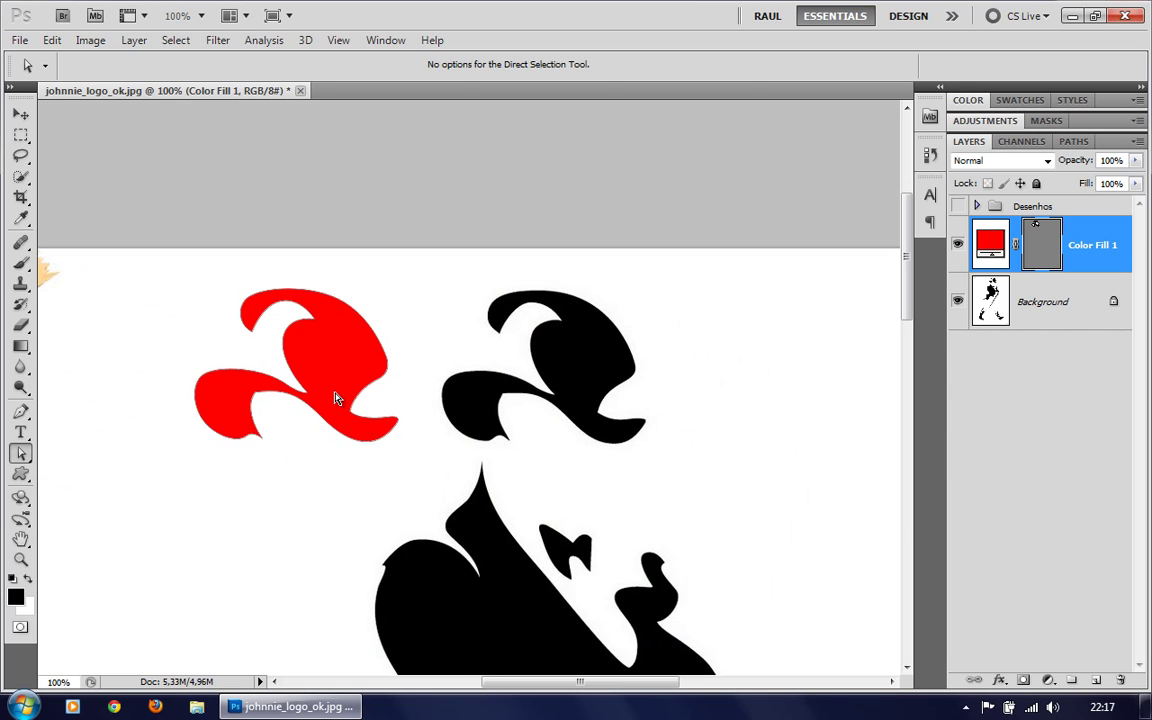
mouse_move(368, 506)
mouse_down()
mouse_move(471, 420)
mouse_move(527, 391)
mouse_move(517, 406)
mouse_up()
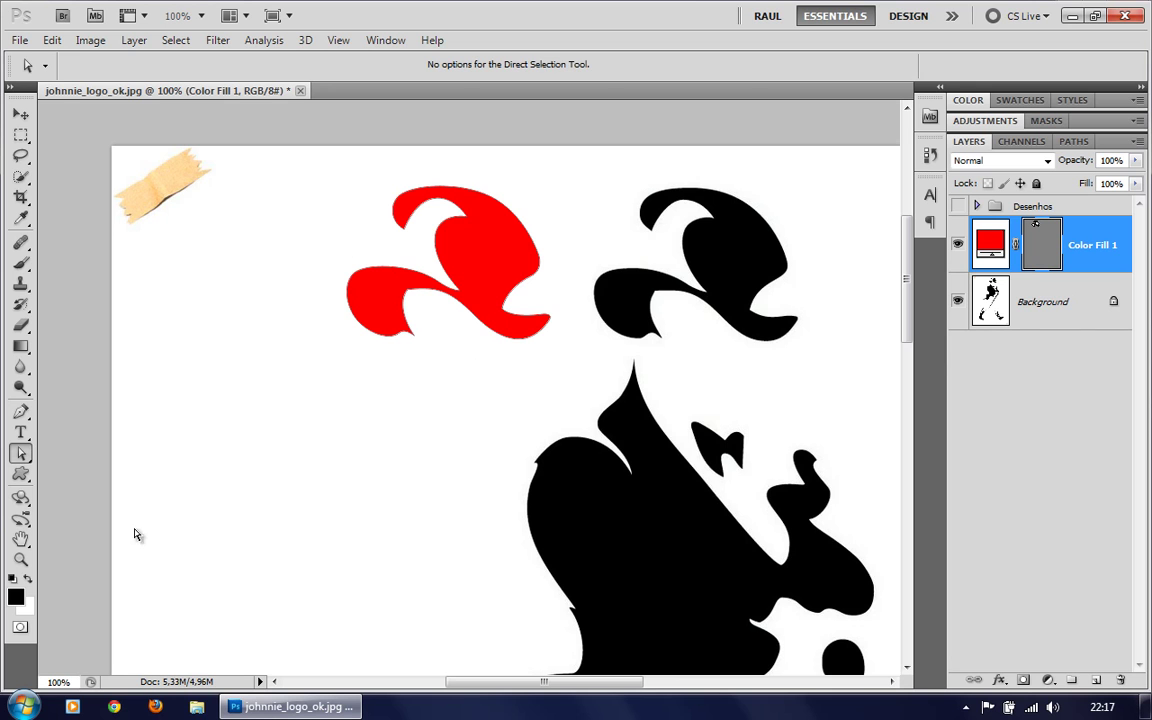
click(22, 475)
click(105, 557)
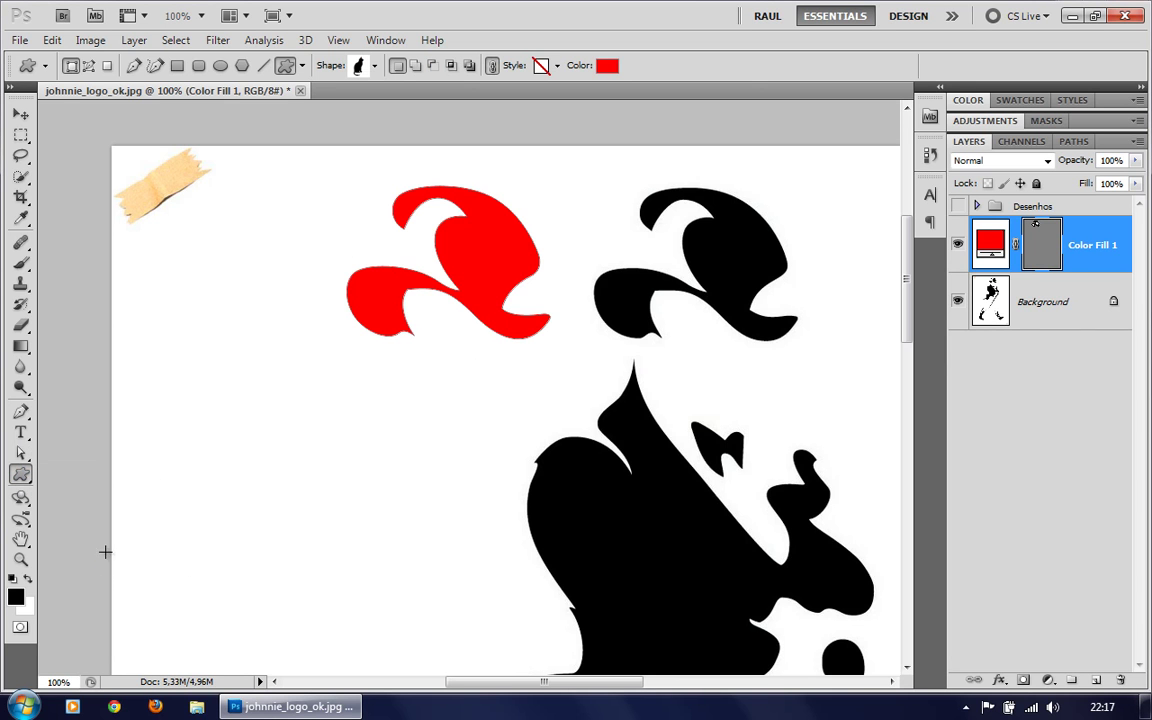
Select the red hat path and define it as custom shape 'chapéu'.
click(21, 453)
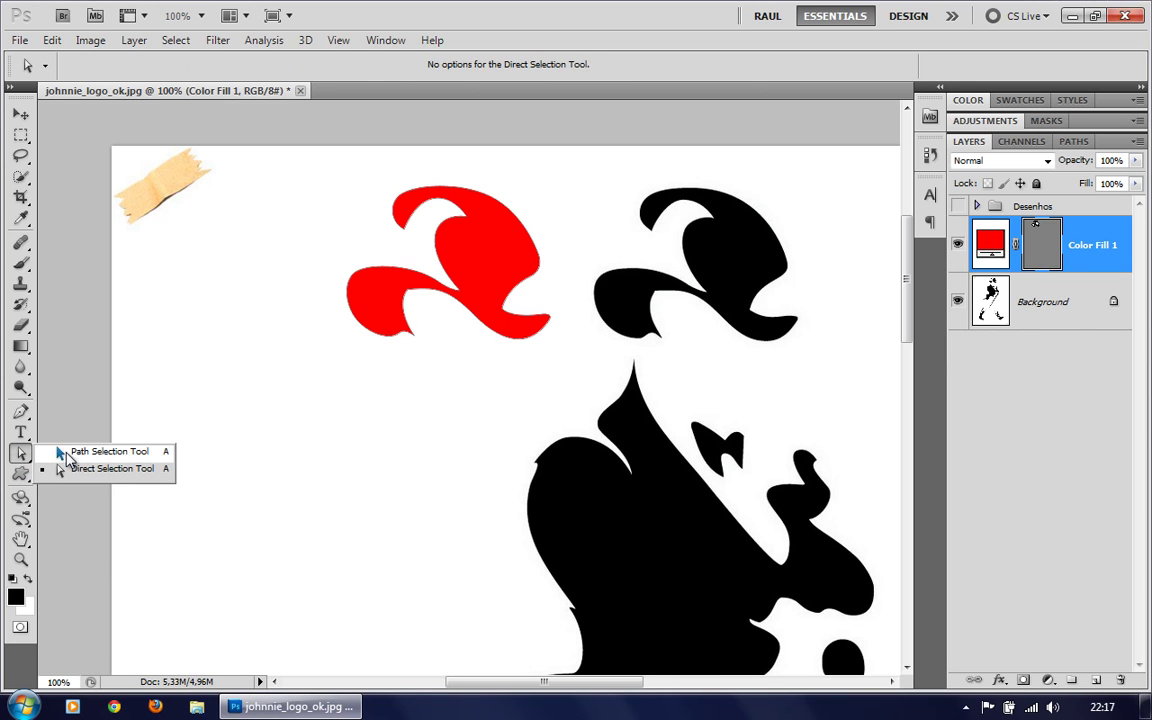
click(64, 455)
click(533, 257)
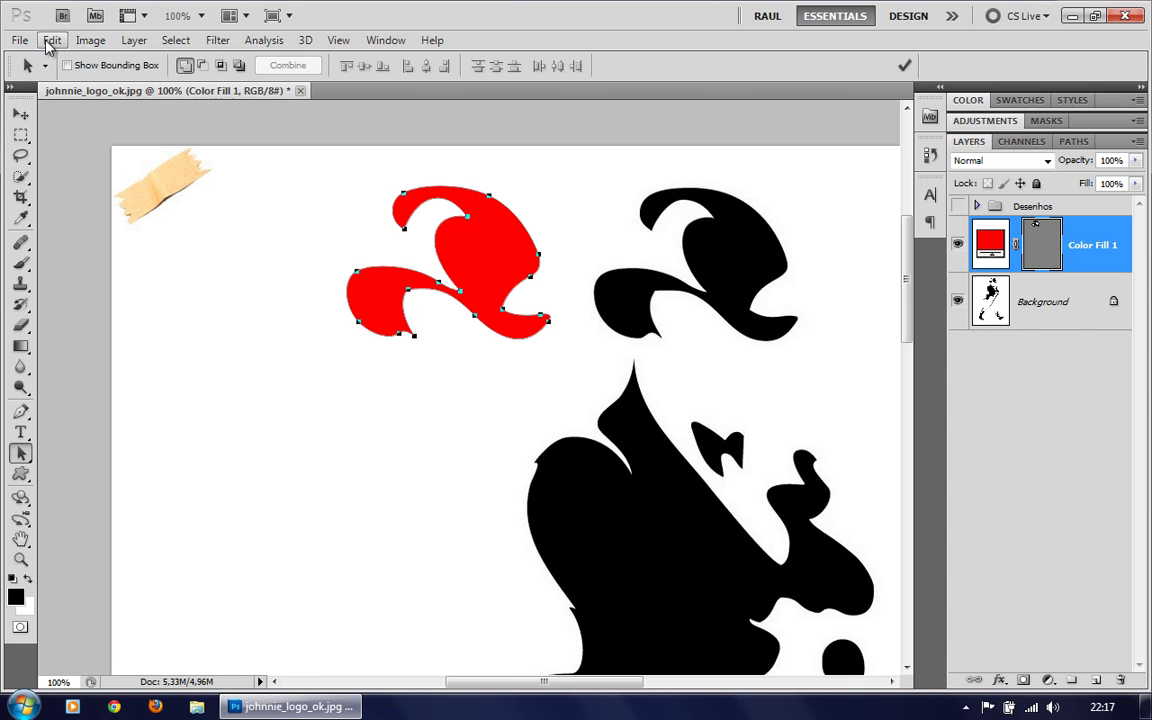
click(50, 40)
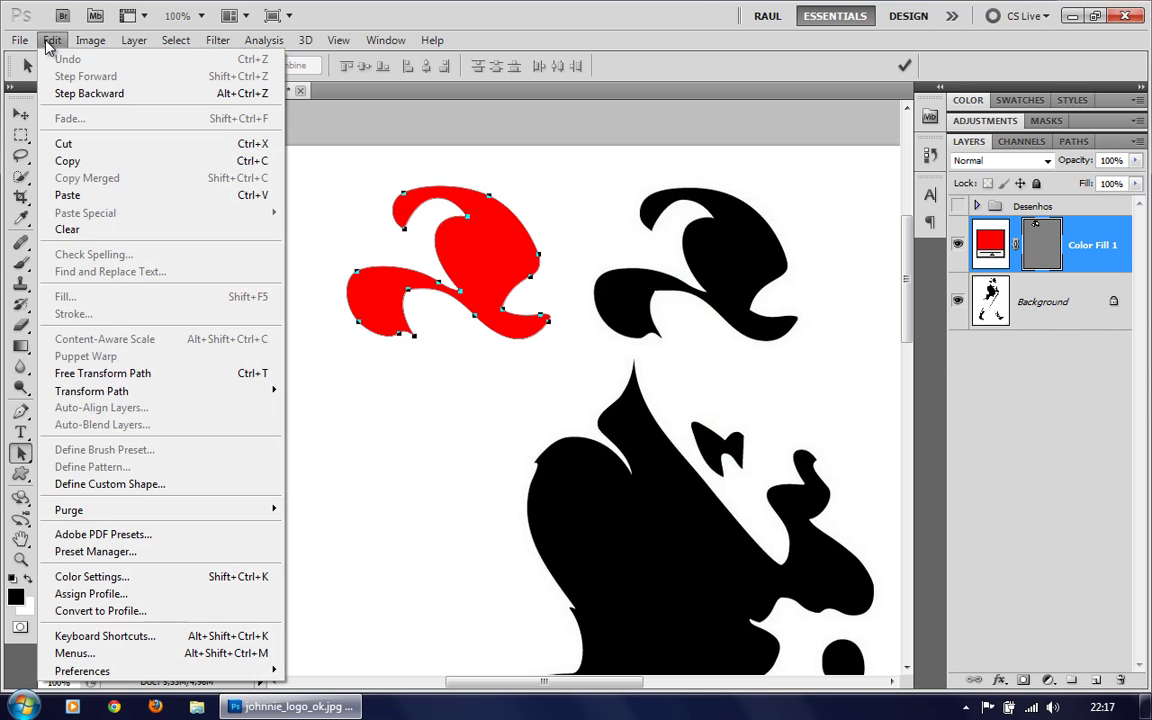
click(180, 487)
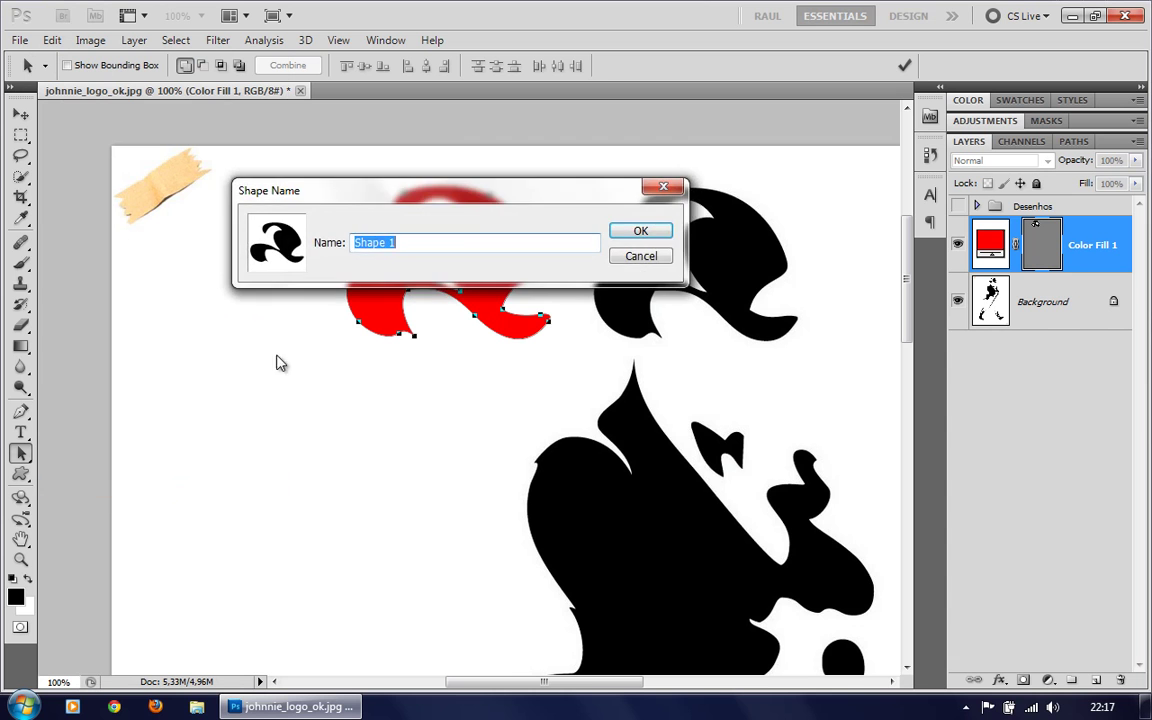
drag(370, 198, 565, 143)
text(chapéu)
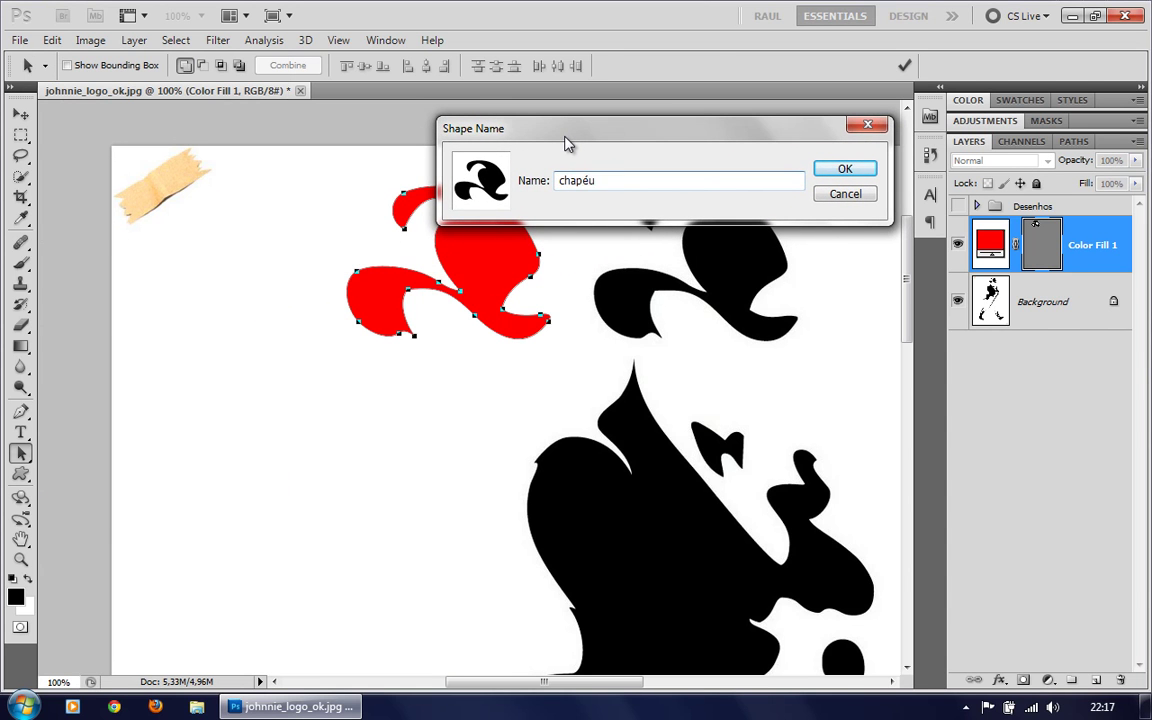
key(Return)
Deselect the red hat's path and pan the artwork up.
click(427, 439)
mouse_move(427, 439)
mouse_down()
mouse_move(525, 370)
mouse_move(540, 417)
mouse_move(325, 439)
mouse_up()
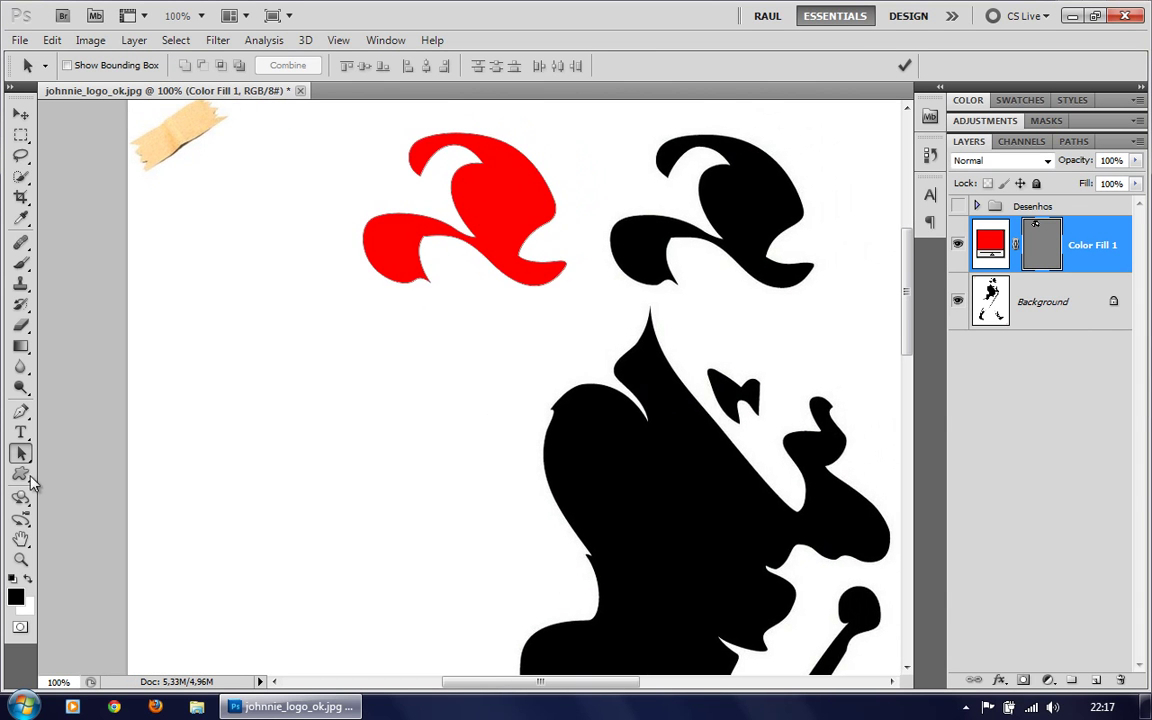
click(20, 475)
Set the Custom Shape colour to black and choose the 'chapéu' shape from the picker.
click(110, 557)
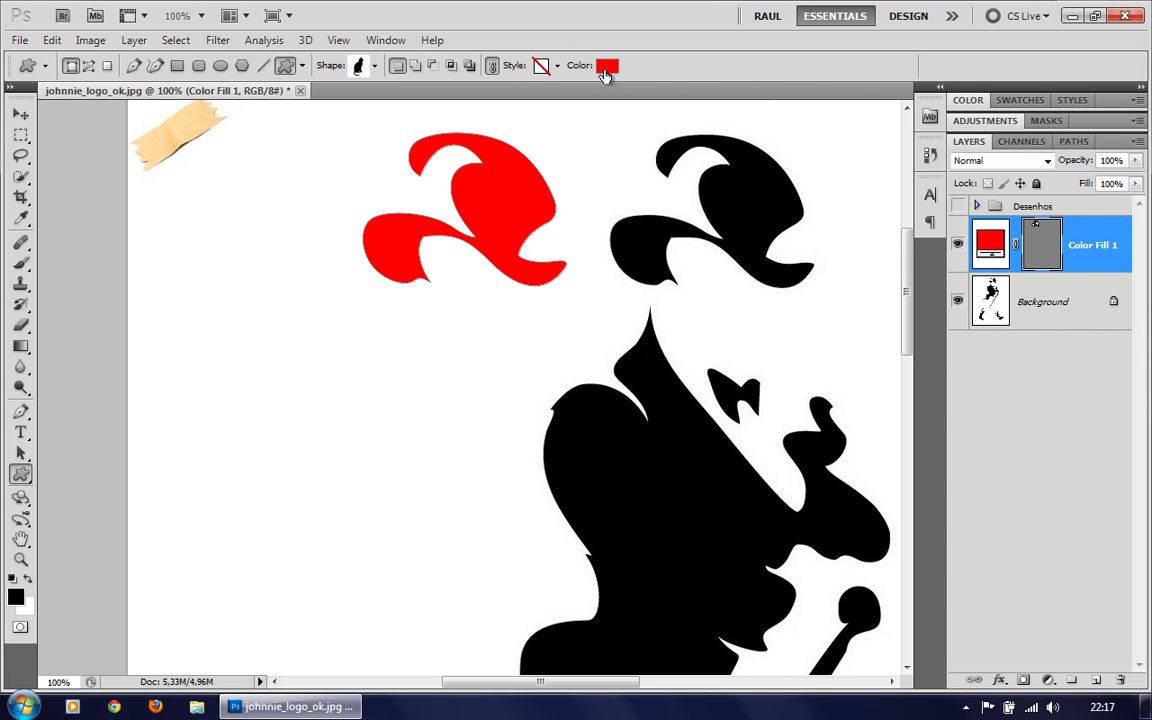
click(492, 66)
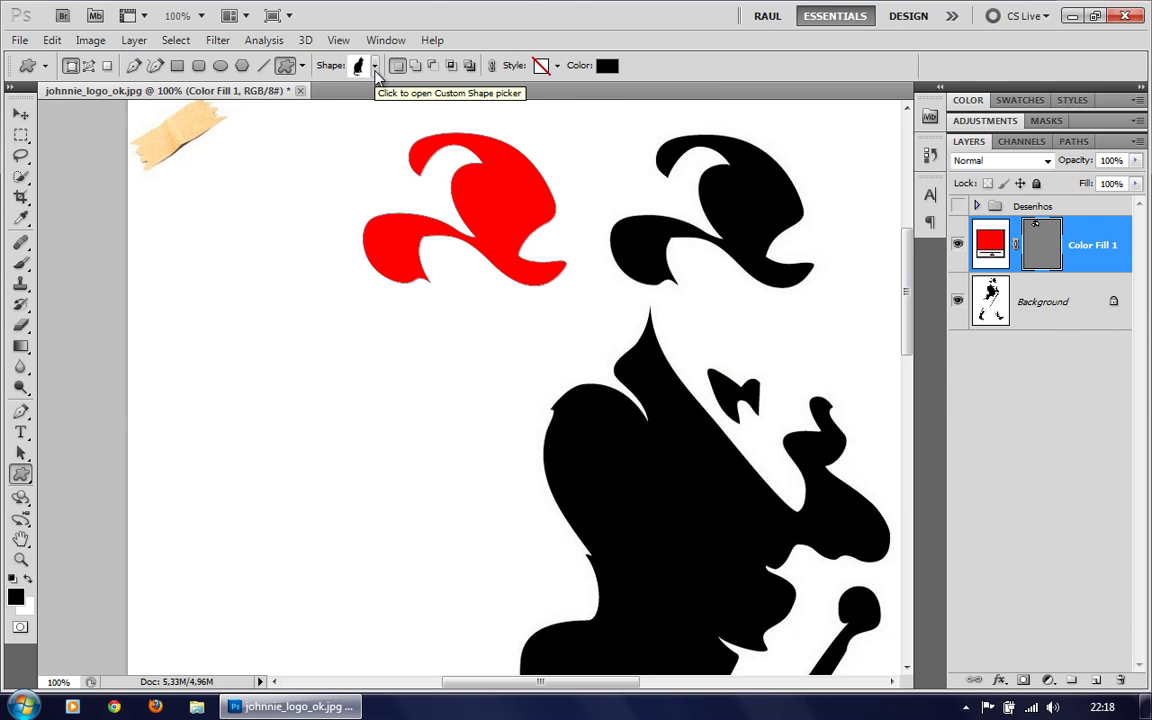
click(375, 66)
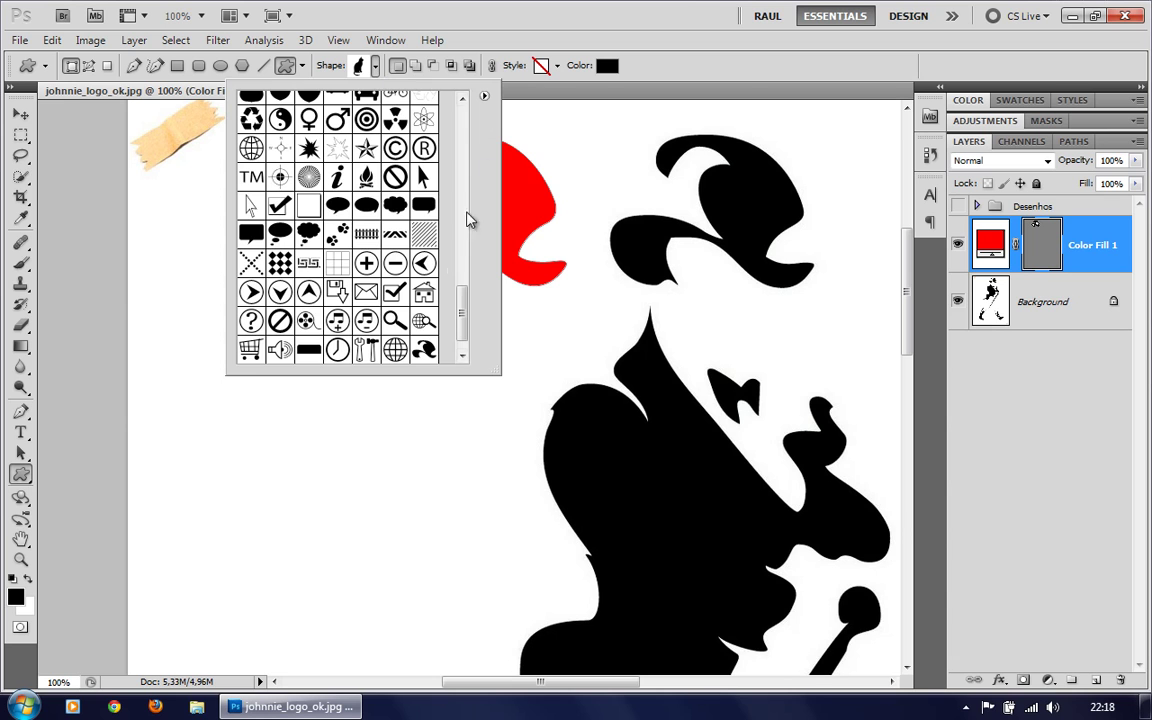
drag(462, 305, 462, 350)
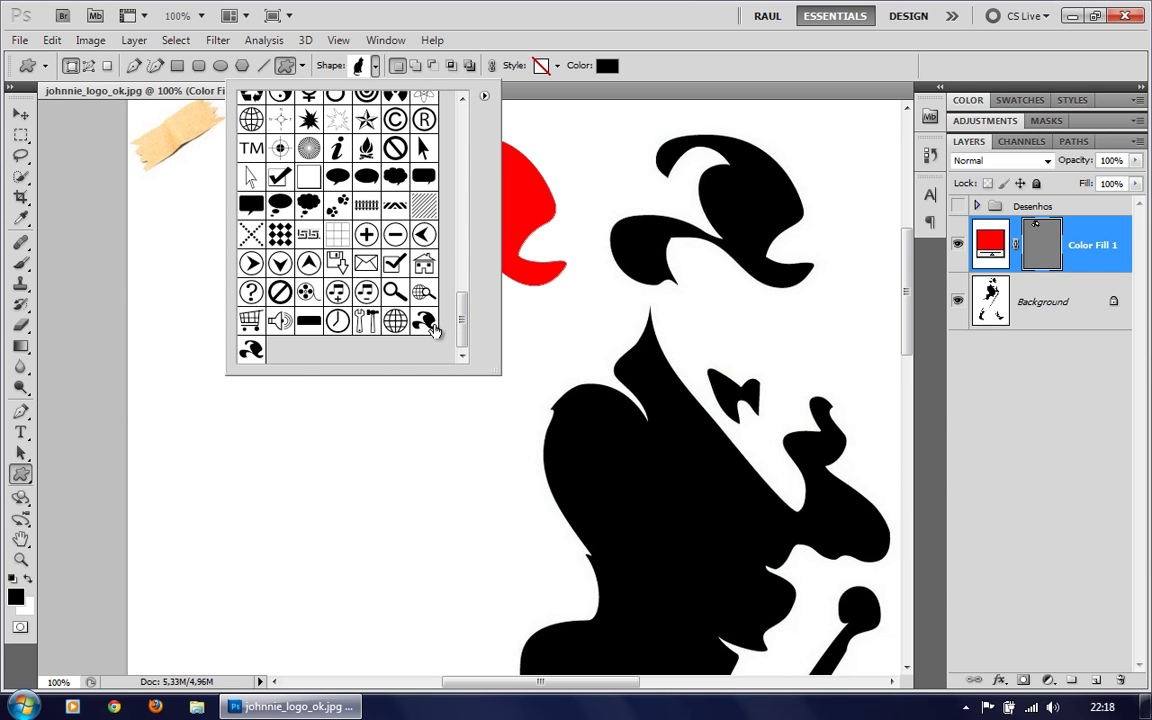
mouse_move(430, 323)
mouse_down()
mouse_move(456, 354)
mouse_move(426, 327)
mouse_move(250, 352)
mouse_up()
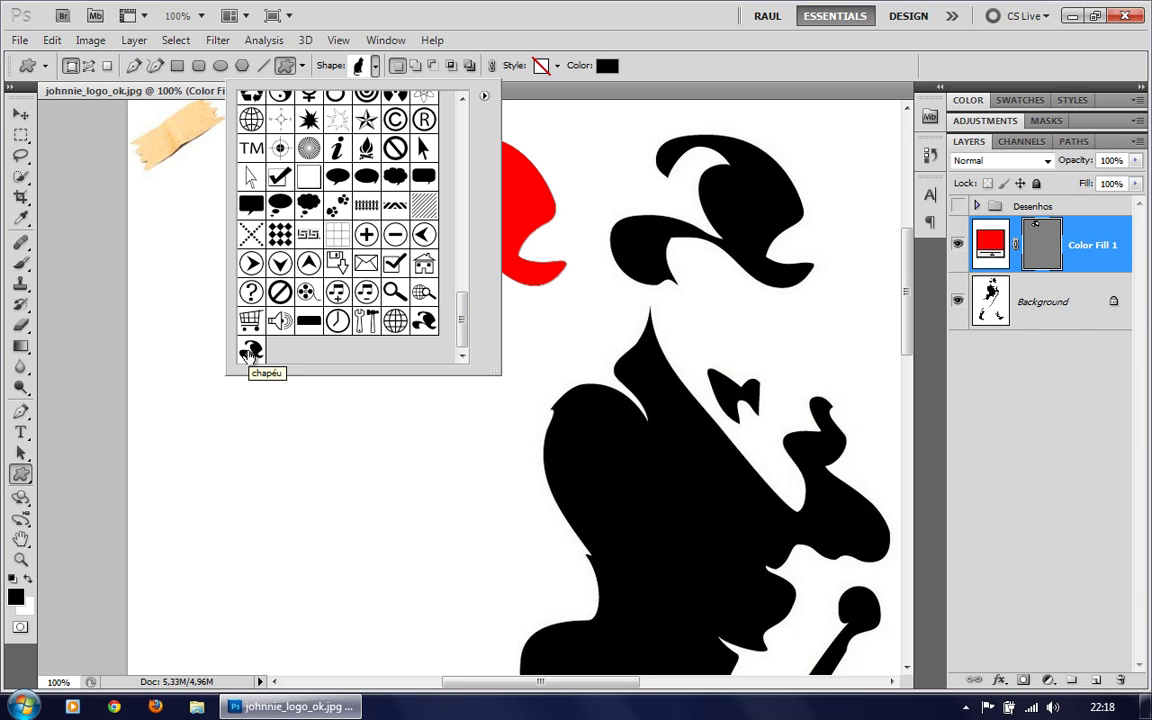
click(250, 352)
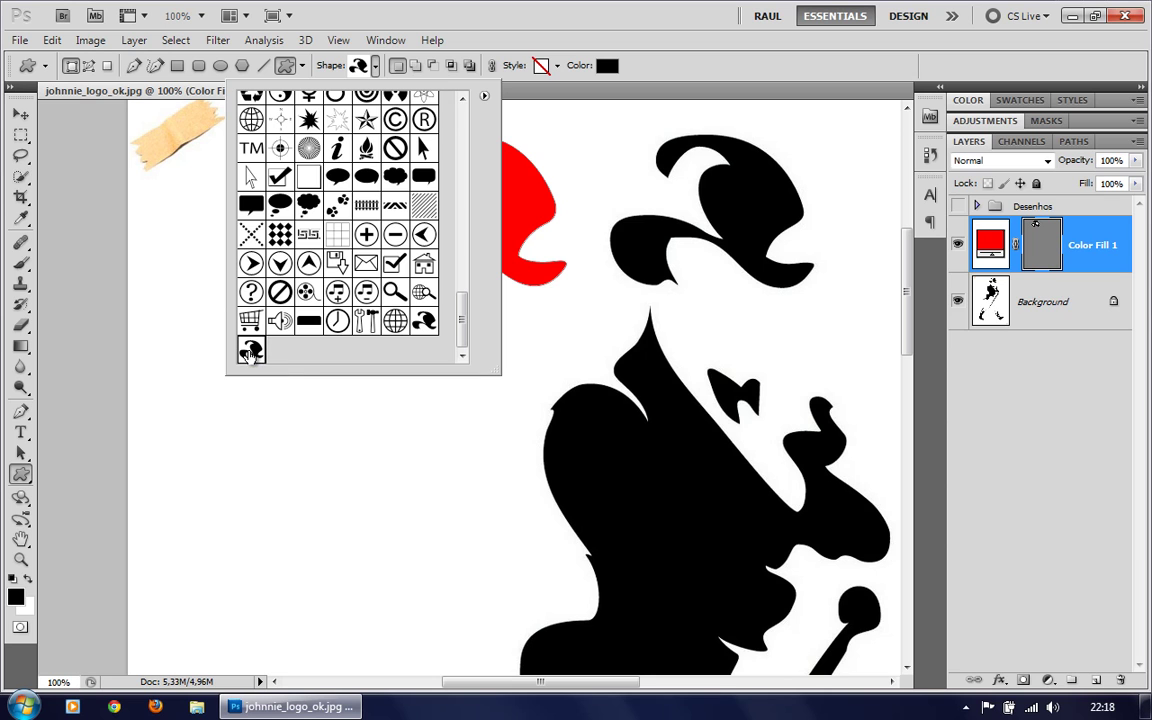
click(346, 62)
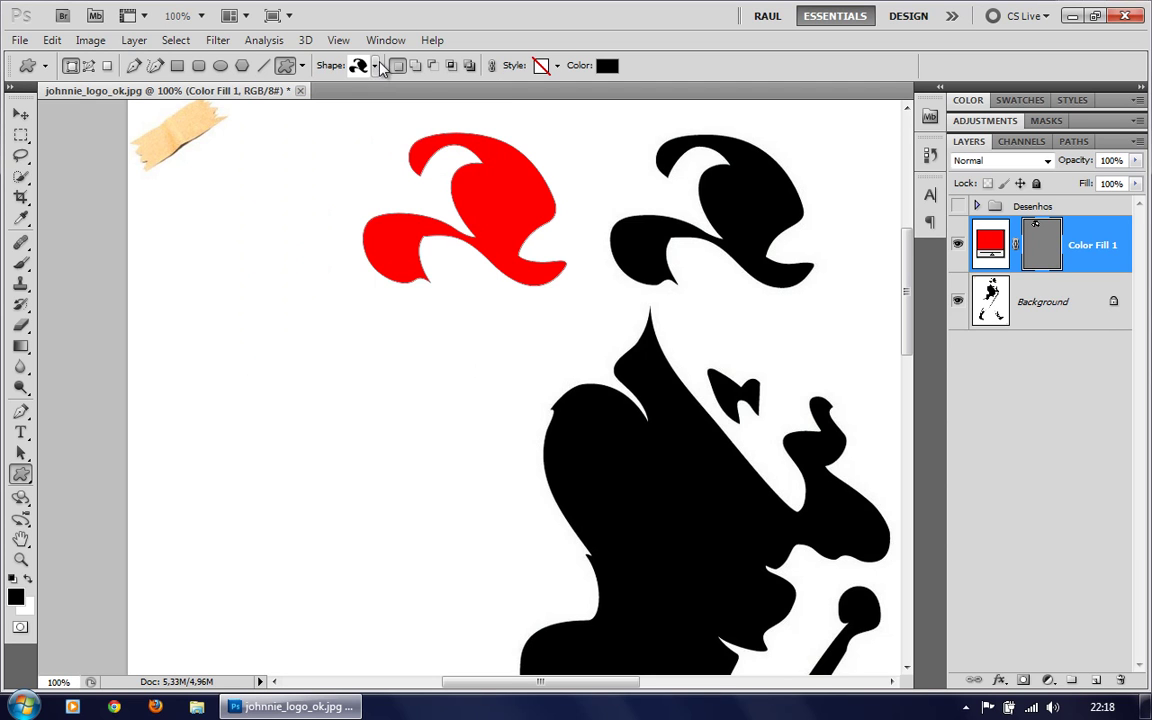
Stamp three black chapéu hats: one lower-left, a small one right, a larger one upper-left.
mouse_move(241, 332)
mouse_down()
mouse_move(366, 479)
mouse_move(348, 411)
mouse_move(496, 537)
mouse_move(353, 412)
mouse_up()
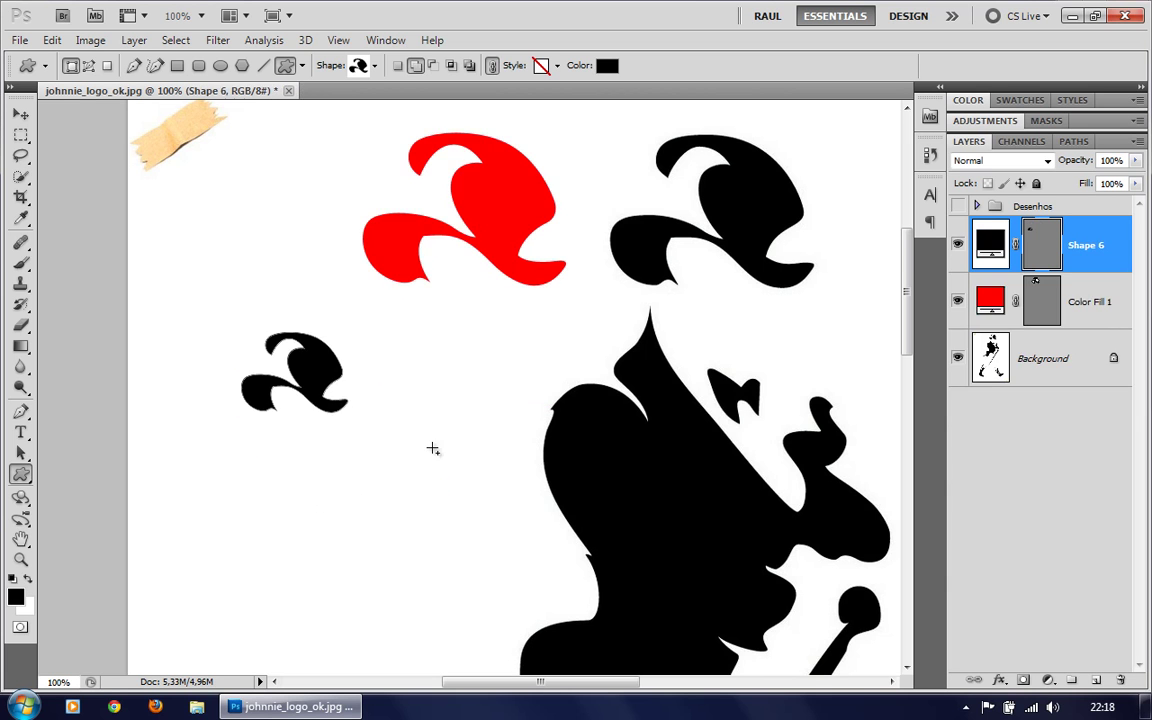
mouse_move(418, 352)
mouse_down()
mouse_move(499, 430)
mouse_move(478, 397)
mouse_up()
mouse_move(160, 212)
mouse_down()
mouse_move(244, 285)
mouse_move(290, 295)
mouse_up()
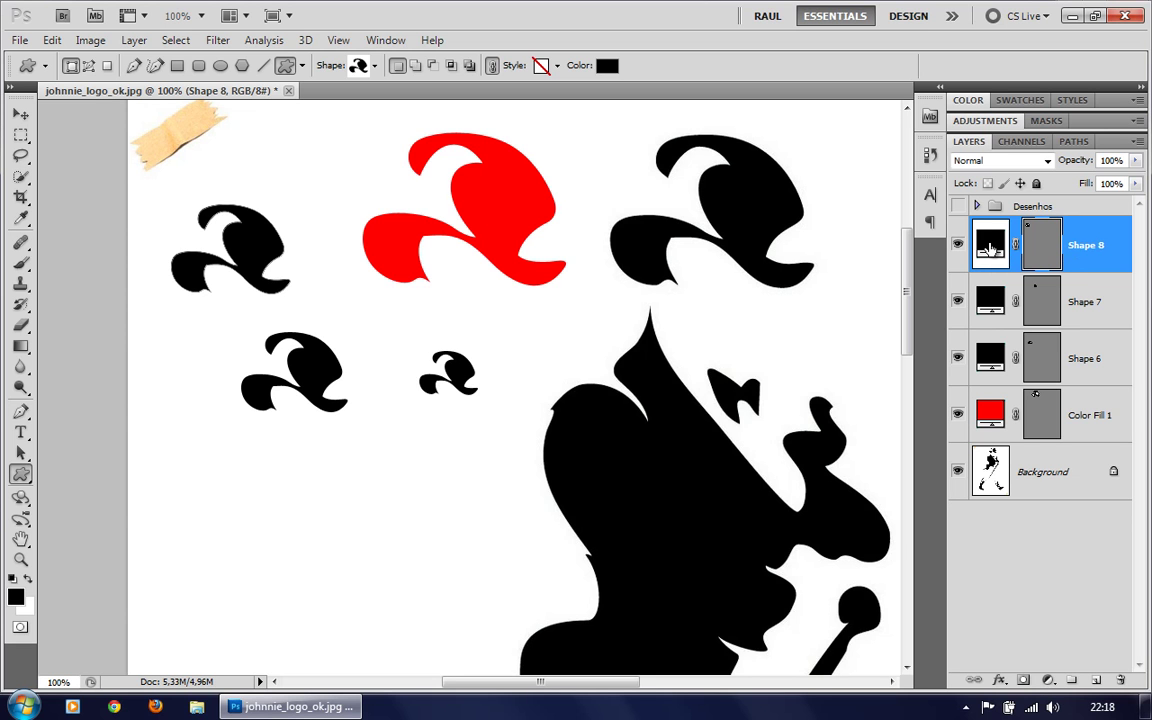
Recolour the Shape 8 hat bright green.
double_click(989, 248)
click(588, 382)
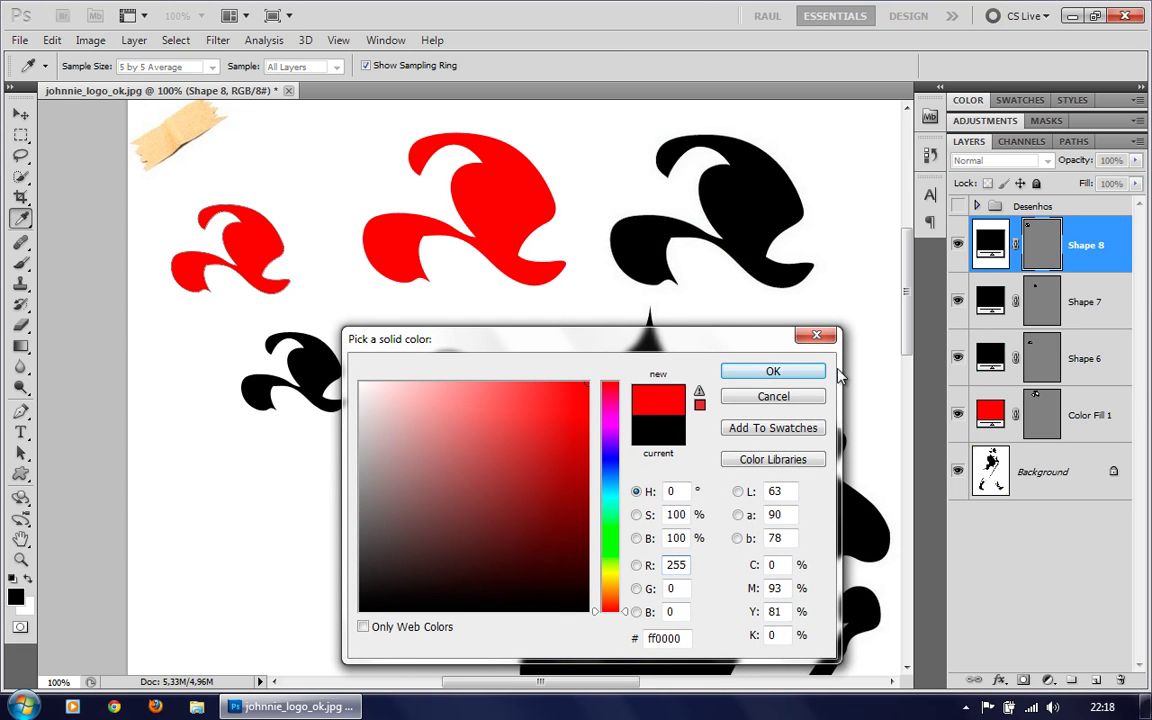
click(604, 524)
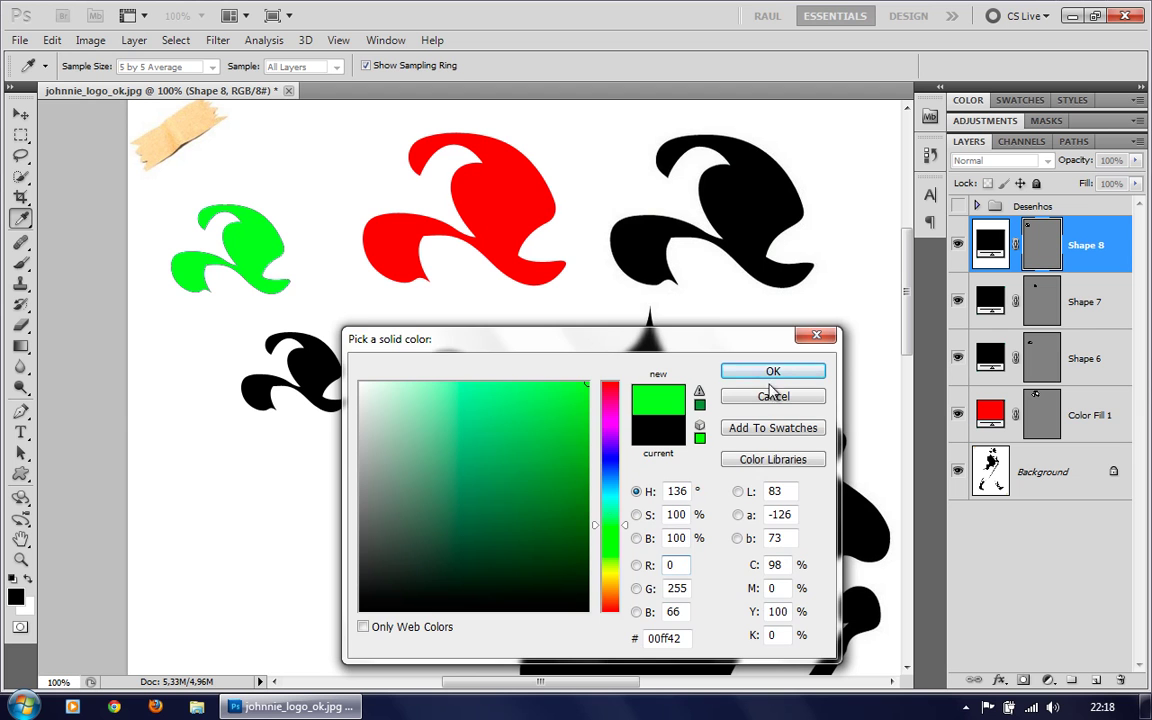
key(Return)
Recolour the Shape 7 hat a deep saturated blue.
click(995, 305)
double_click(995, 305)
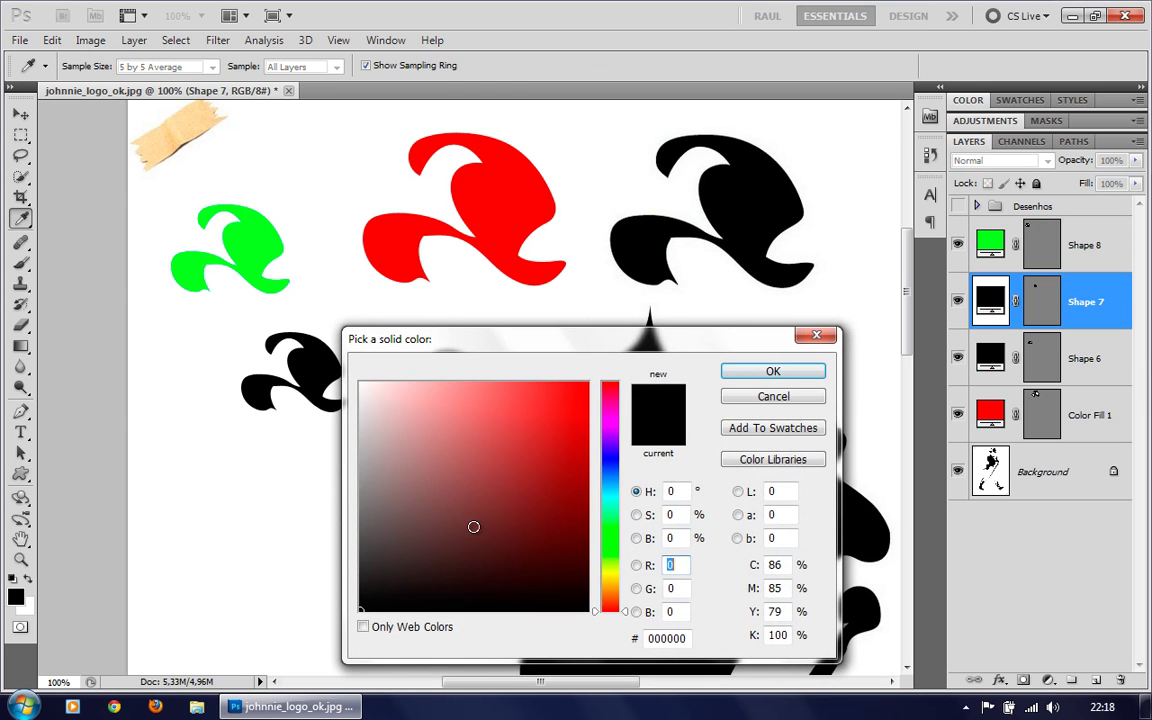
click(609, 487)
drag(566, 458, 588, 454)
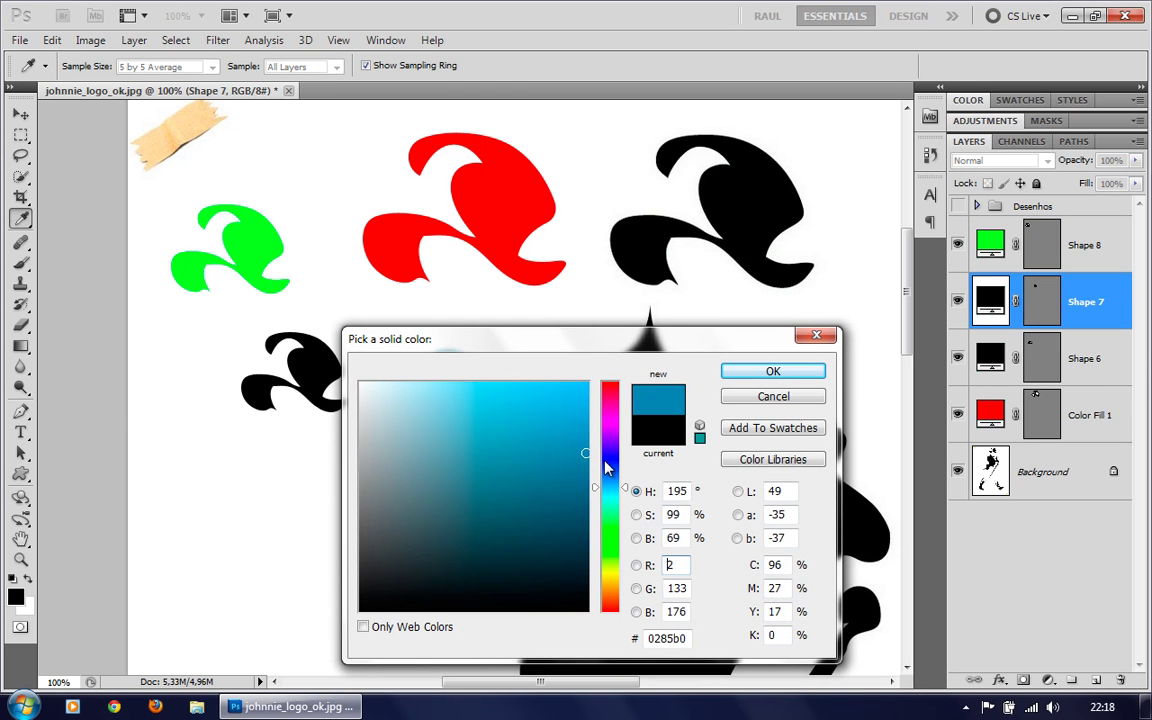
click(773, 372)
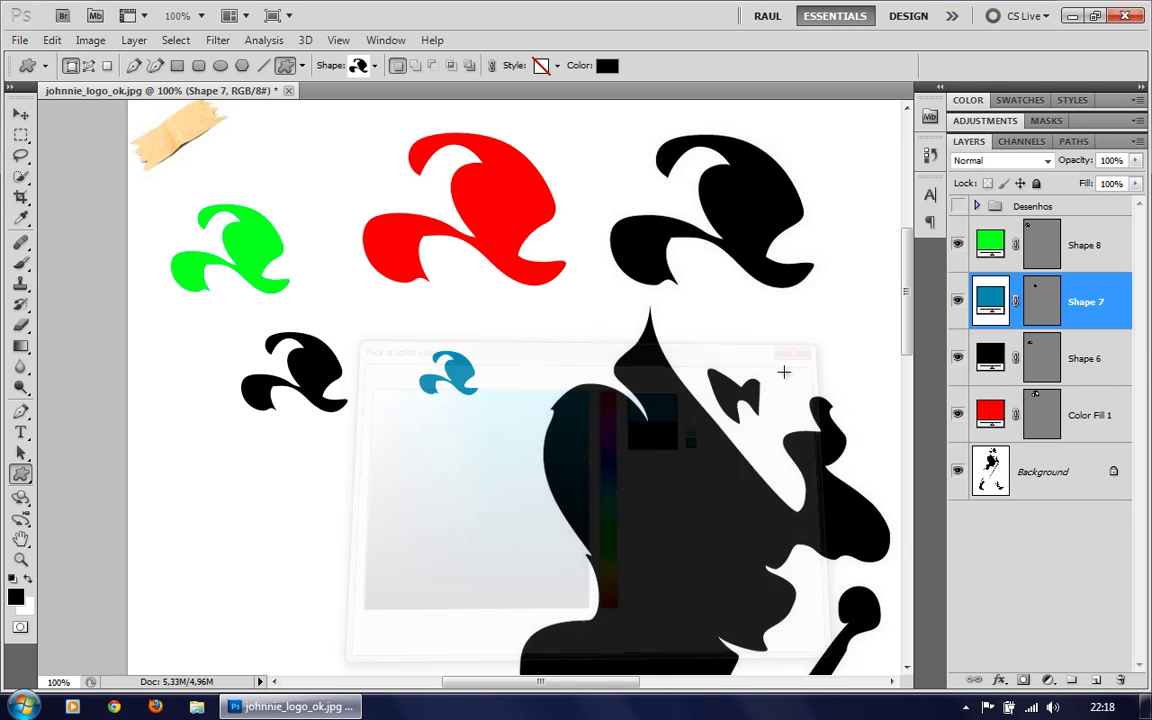
Recolour the Shape 6 hat a saturated purple.
double_click(958, 358)
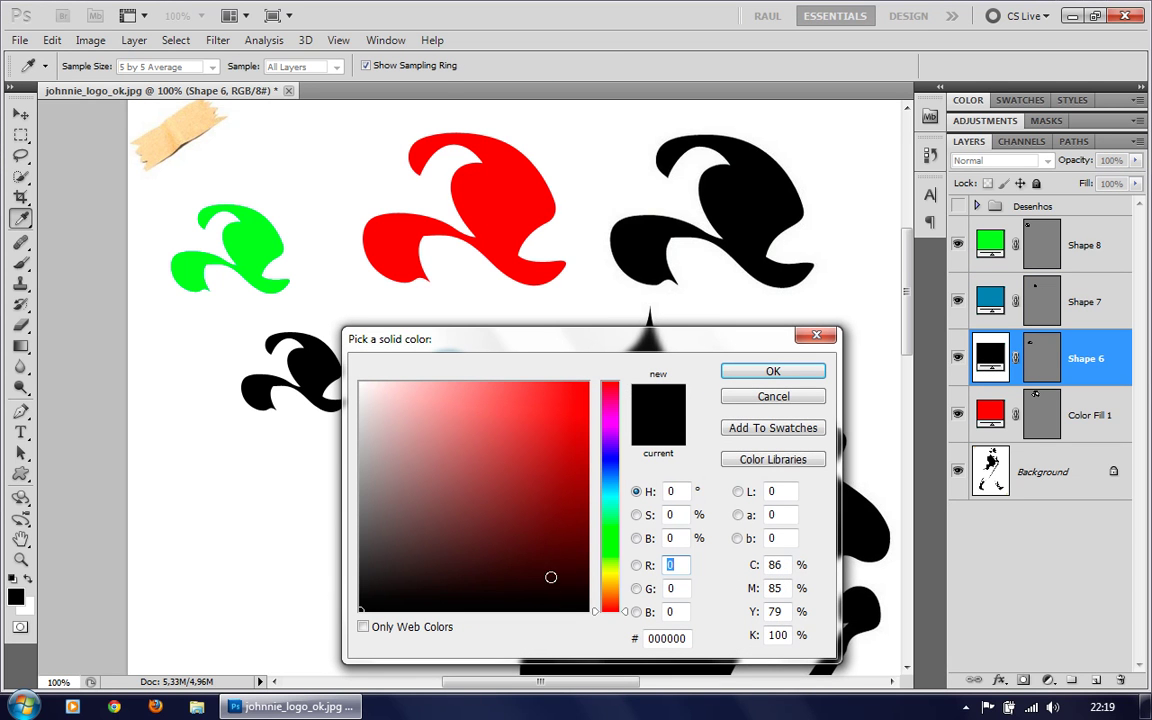
click(612, 437)
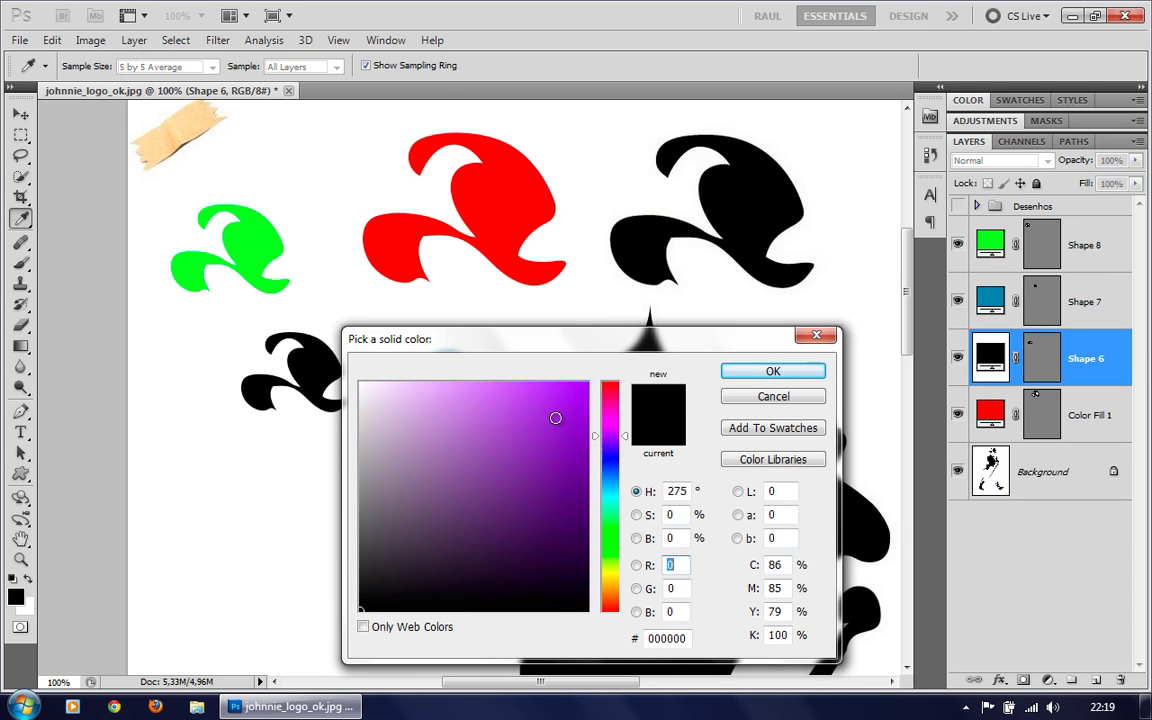
drag(555, 416, 589, 520)
click(773, 371)
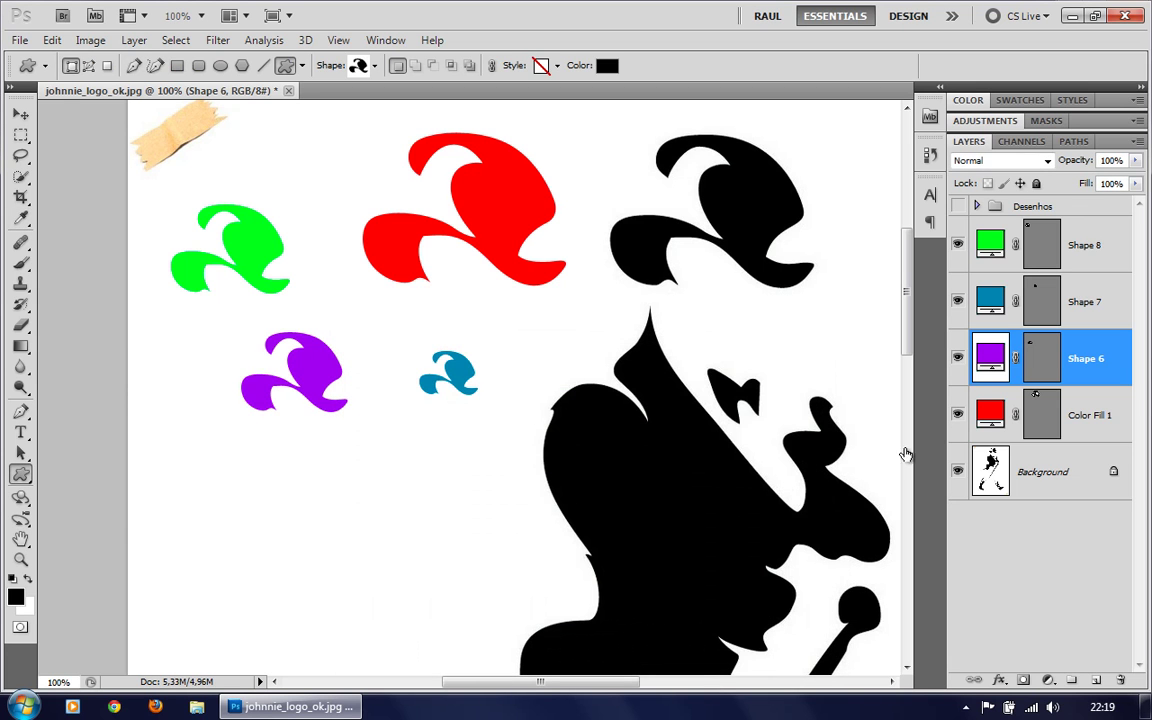
click(21, 115)
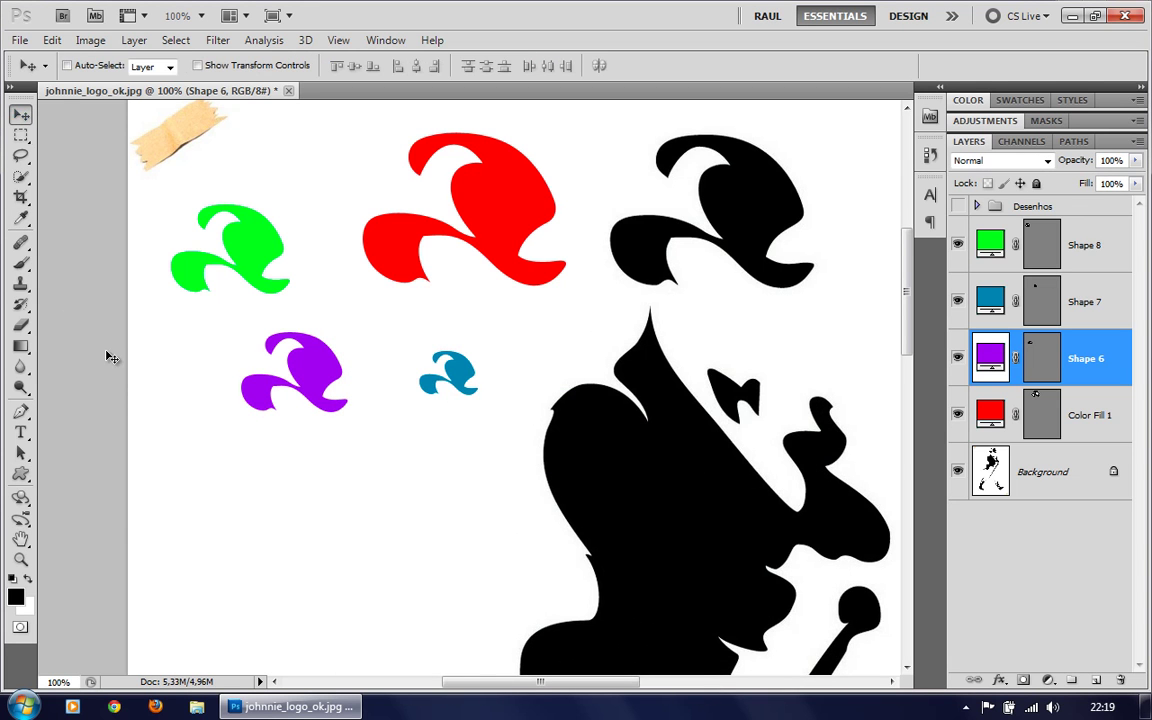